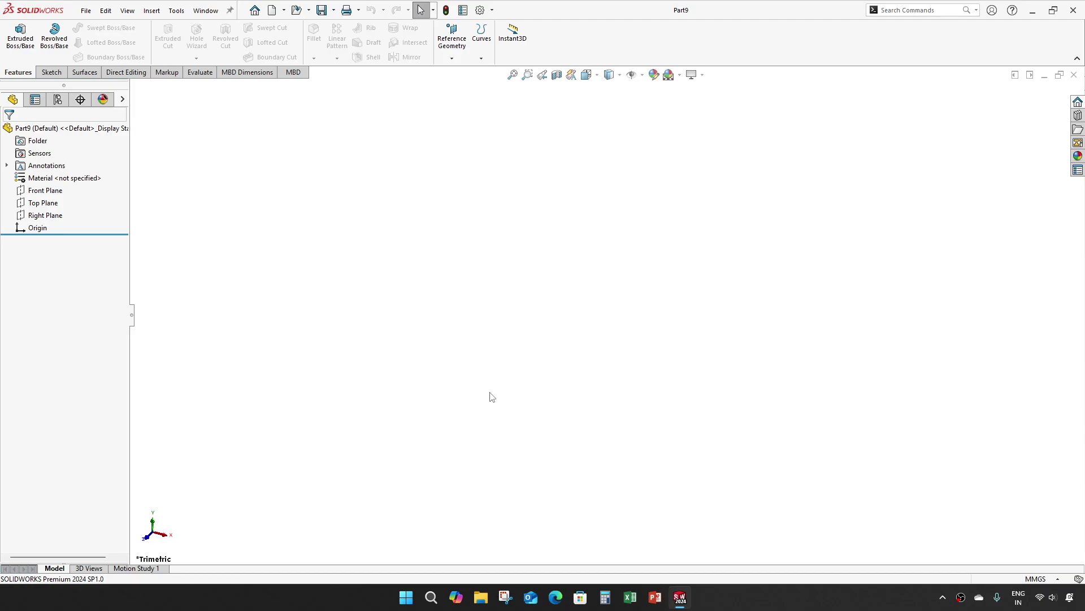
- Save the empty part as 'MID AXIS COVER' in the JET ENGINE folder
key("ctrl+s")
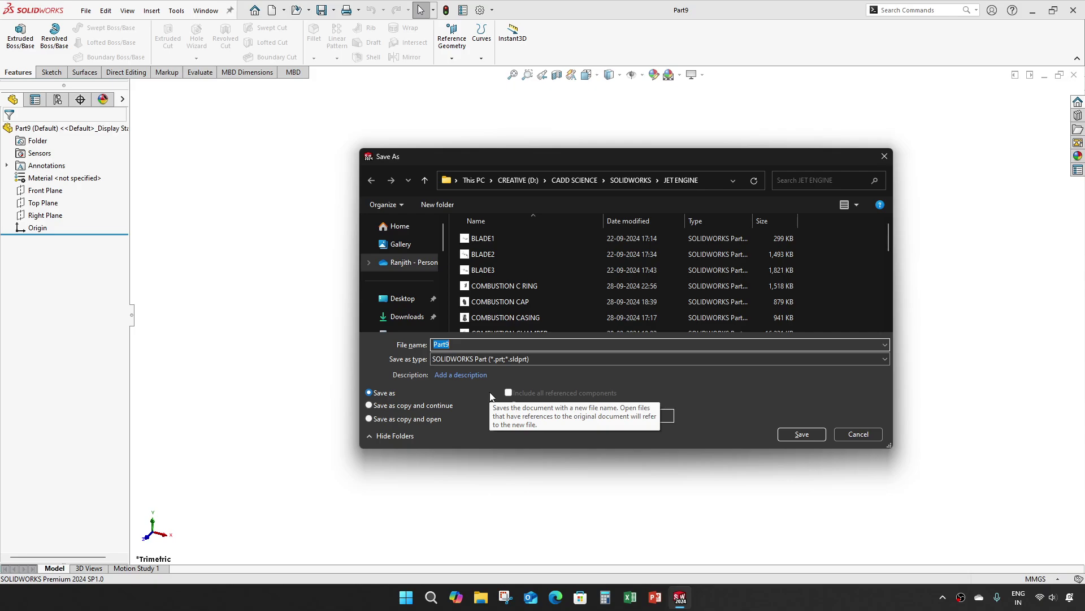
type("MIS")
key("BackSpace")
type("D AXIS COVER")
key("Return")
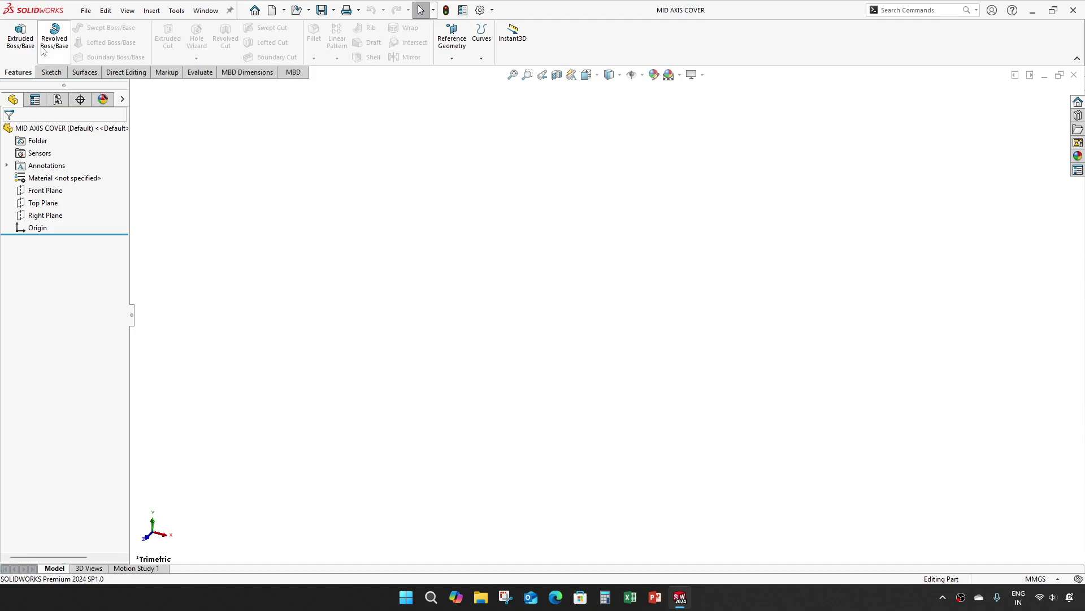
- Start an extruded boss on the Top Plane and draw two concentric circles at the origin
left_click(21, 36)
left_click(503, 221)
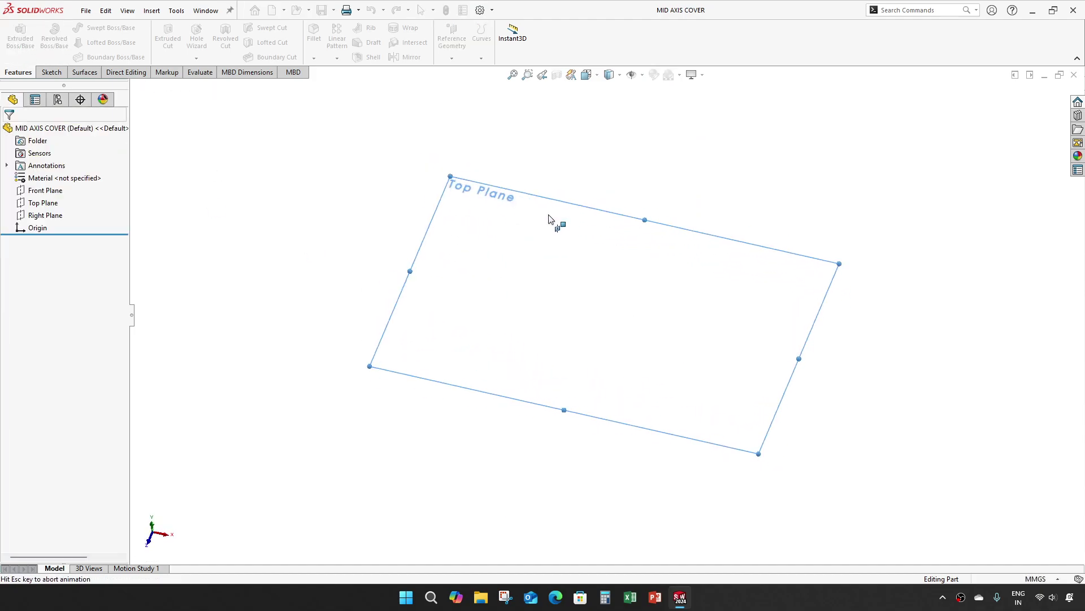
left_click(97, 28)
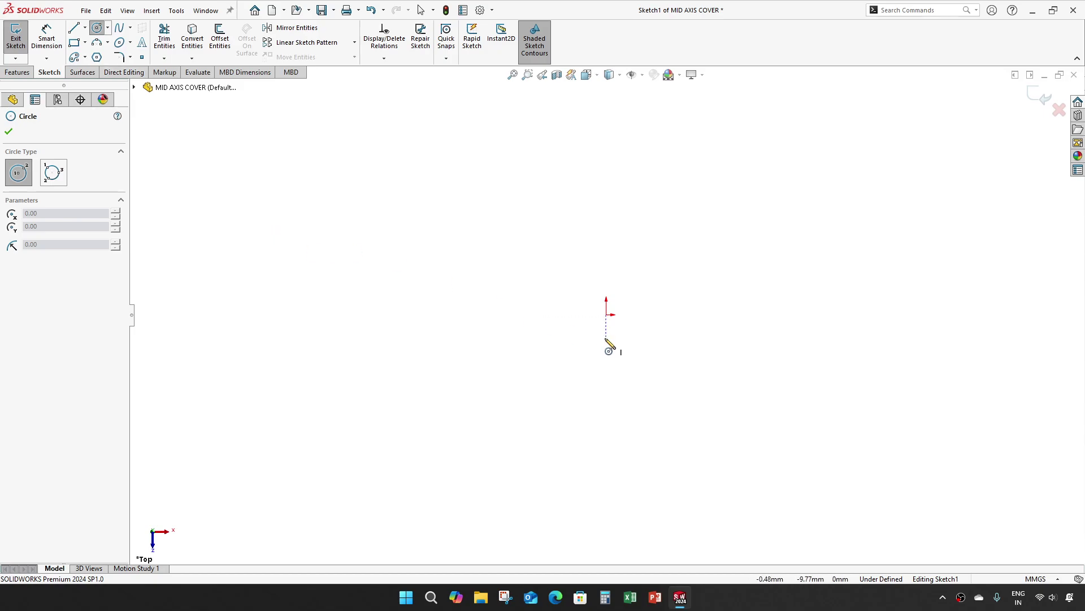
left_click(606, 314)
left_click(727, 194)
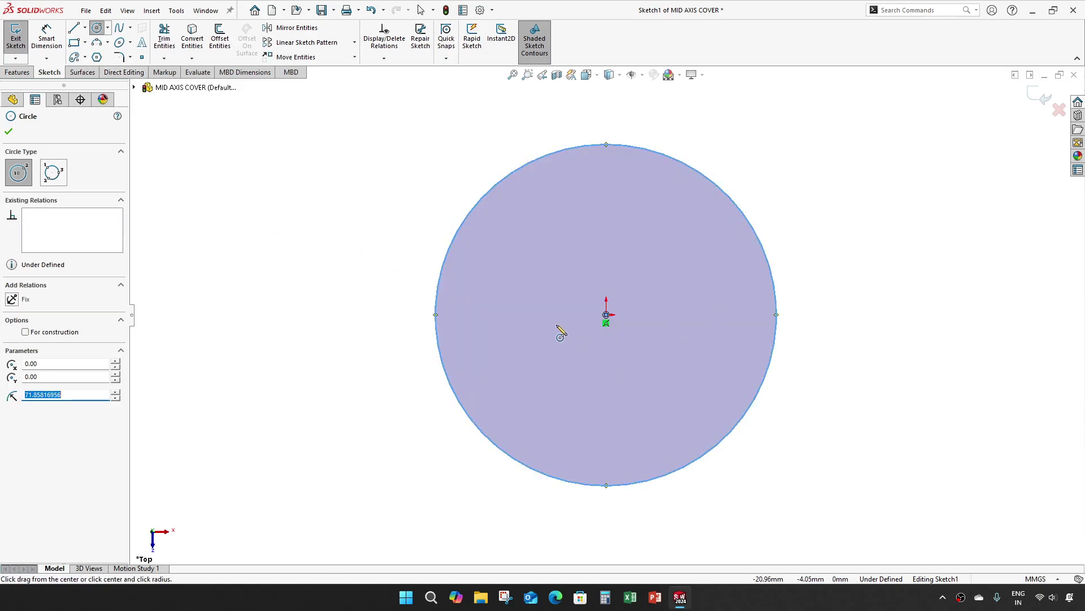
left_click(606, 315)
left_click(653, 270)
key("Escape")
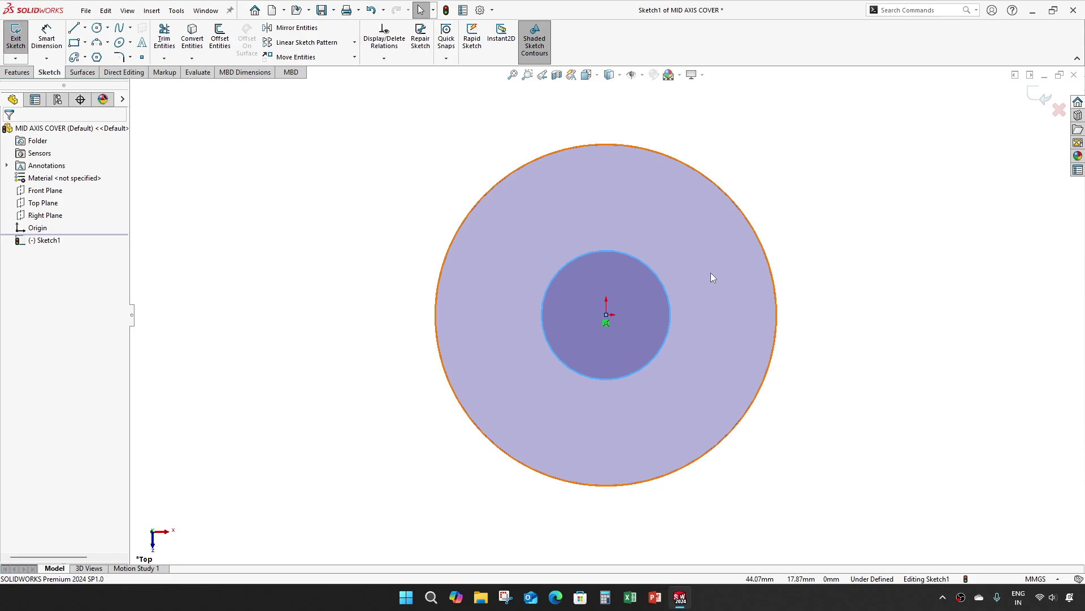
- Dimension the circles to Ø108.599 and Ø22, then exit the sketch
key("d")
left_click(767, 253)
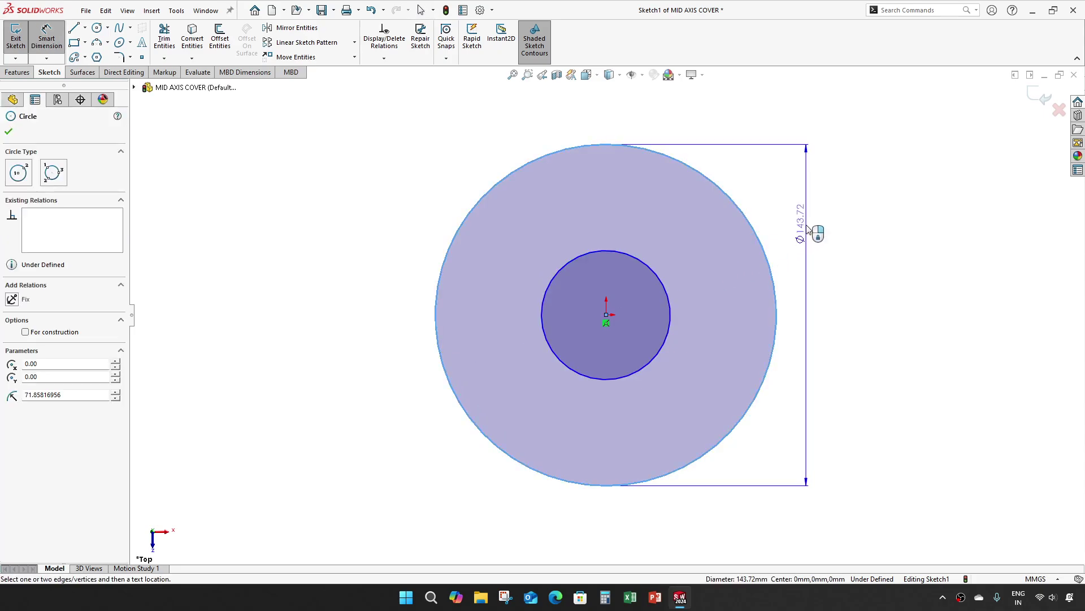
left_click(808, 229)
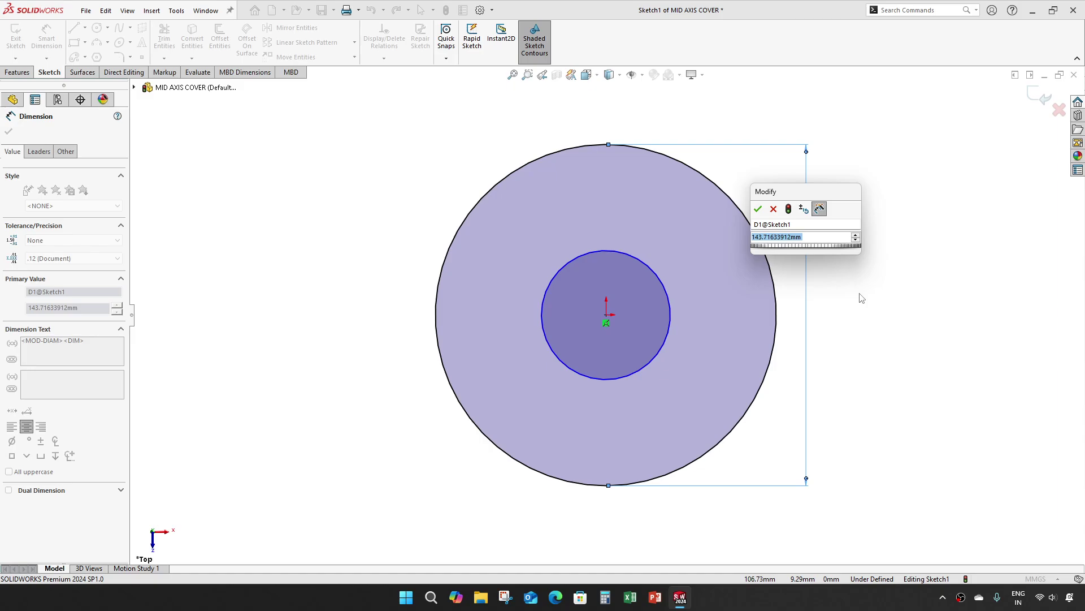
type("108.599")
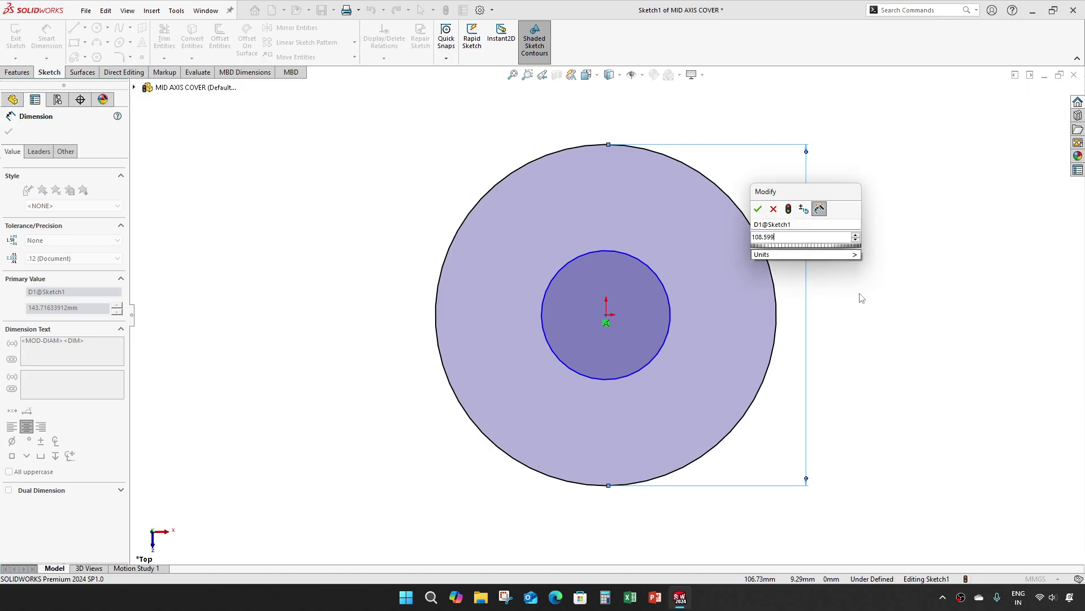
key("Return")
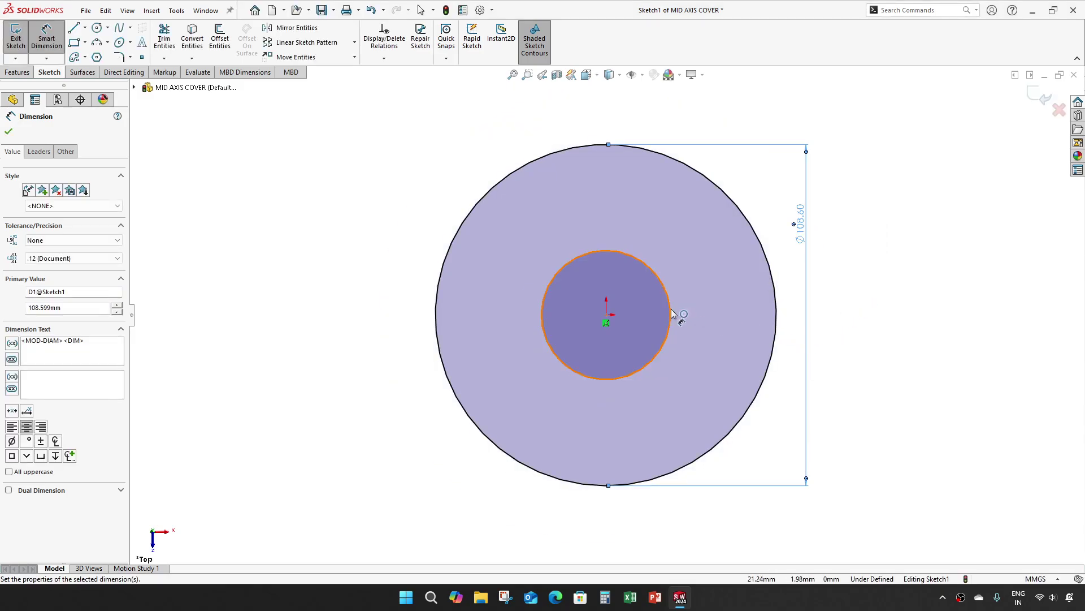
left_click(671, 313)
left_click(693, 314)
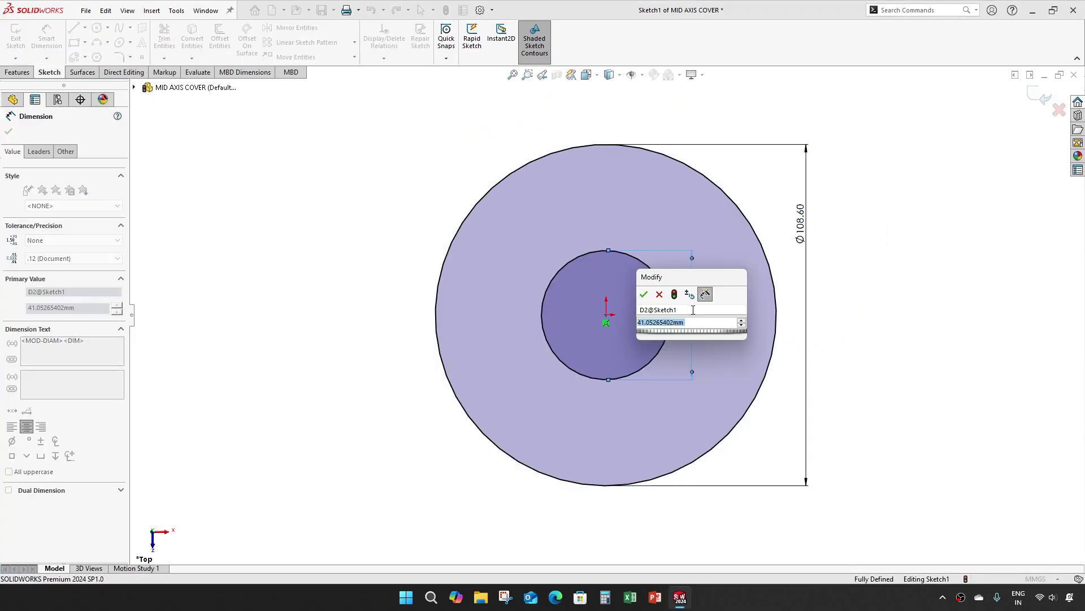
type("22")
key("Return")
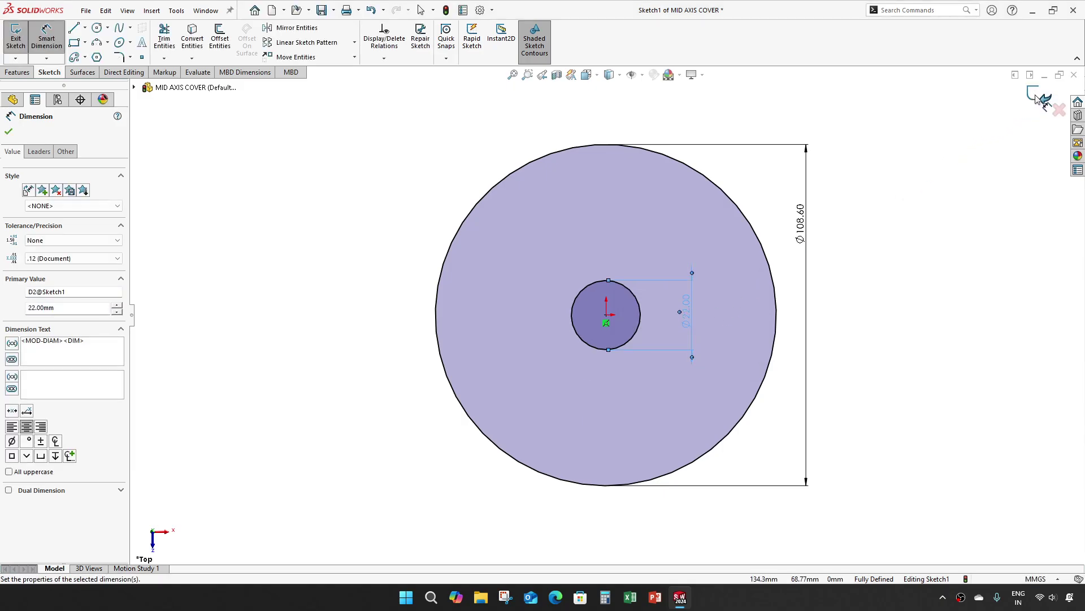
left_click(1040, 99)
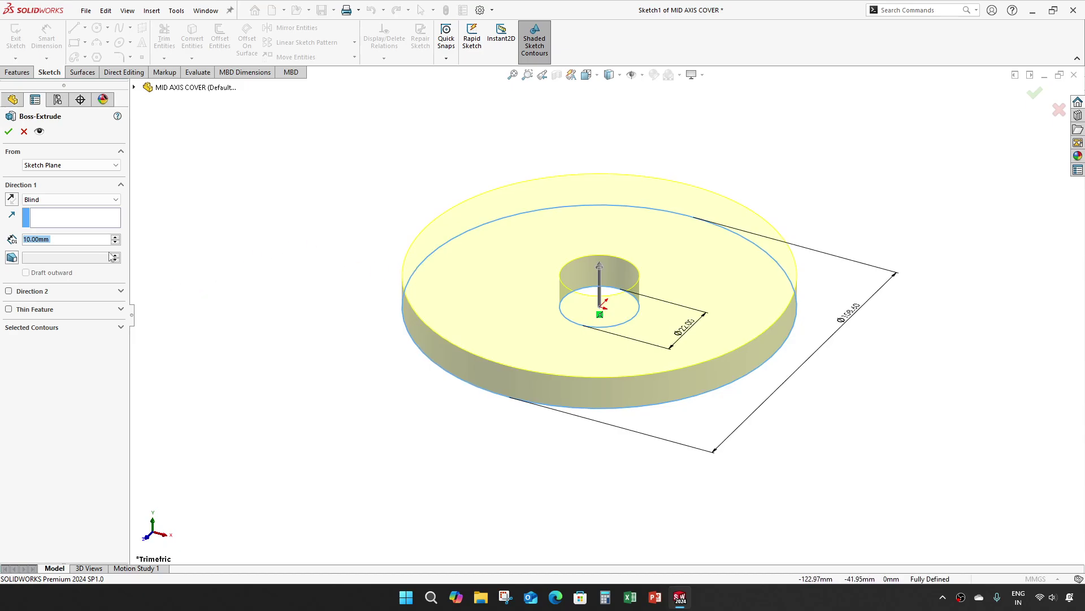
- Extrude the ring sketch 7 mm blind into Boss-Extrude1 and fit the part in view
type("7")
key("Return")
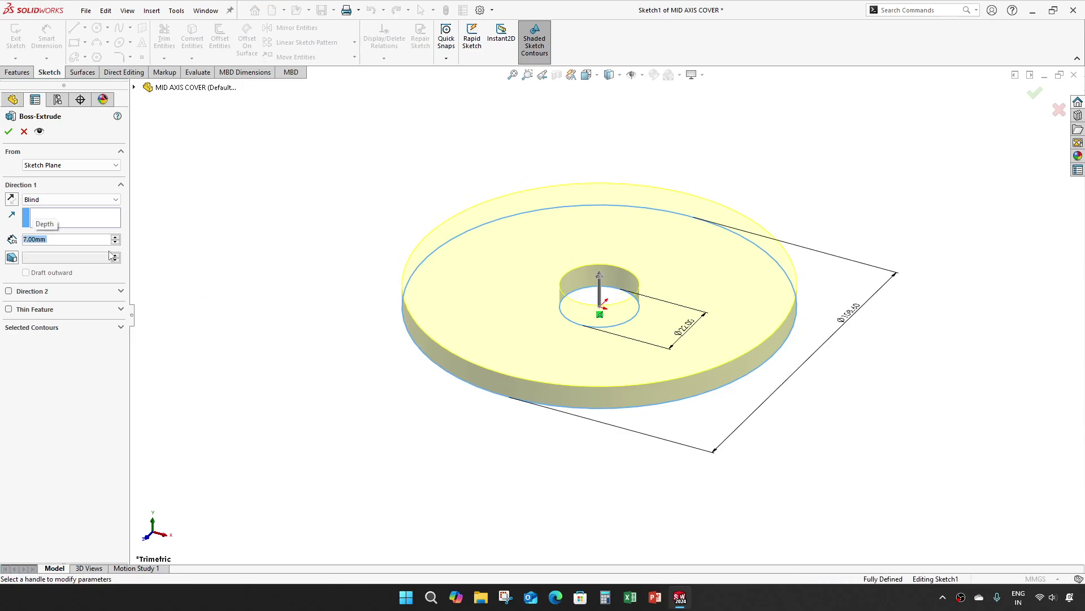
left_click(8, 132)
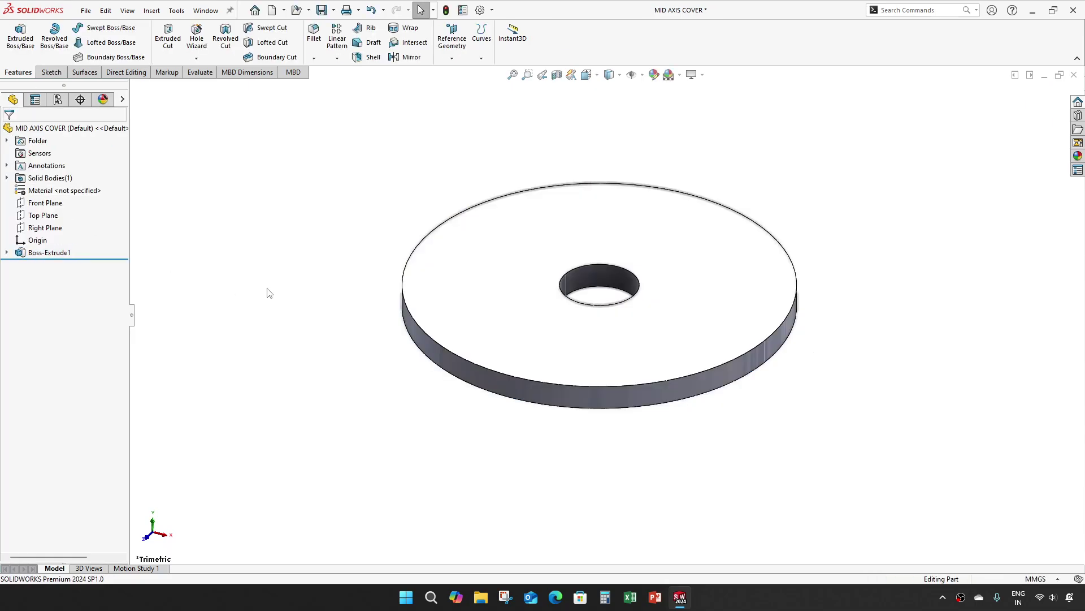
key("f")
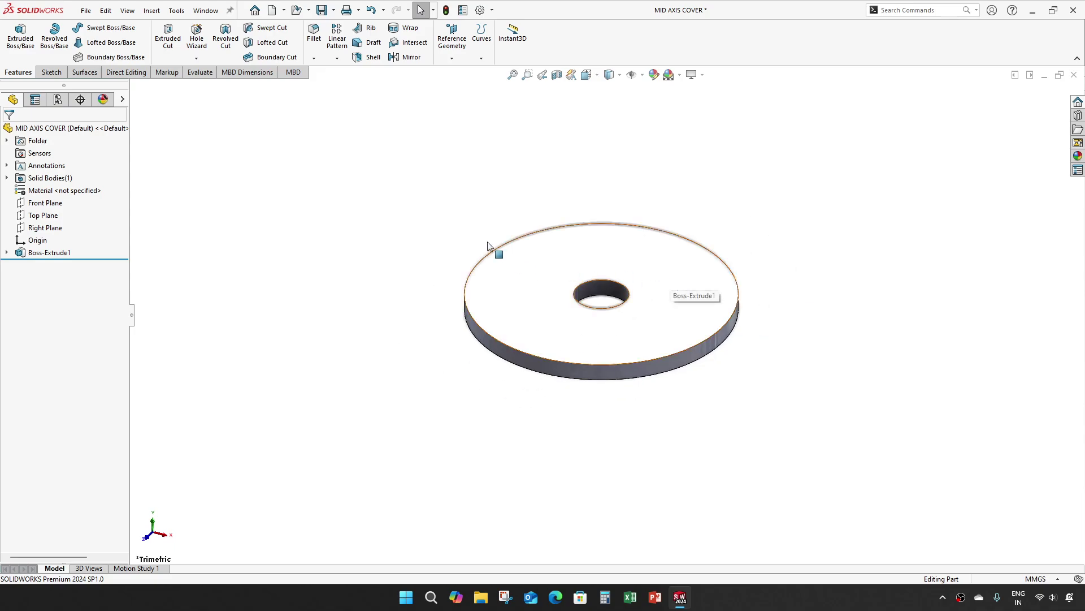
- Start an extruded boss on the disc's top face and draw a circle centred on the origin
left_click(39, 49)
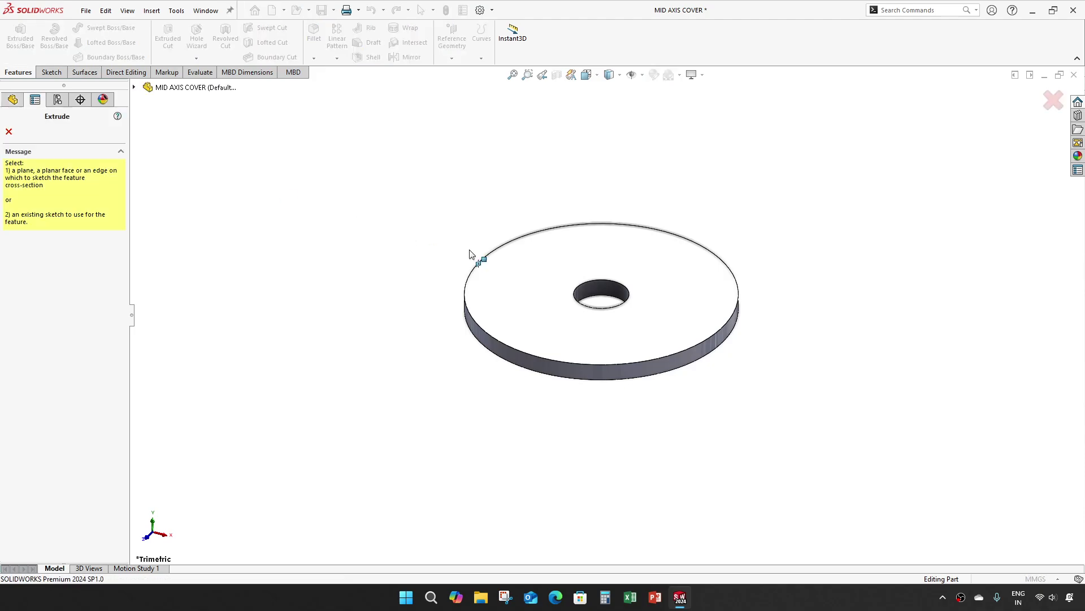
left_click(555, 286)
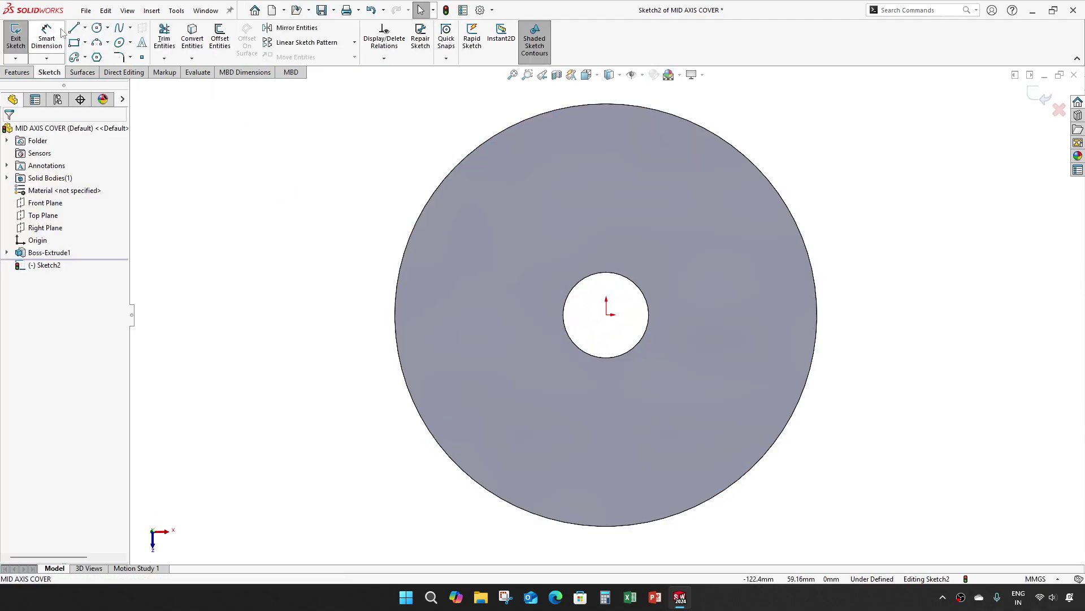
left_click(96, 27)
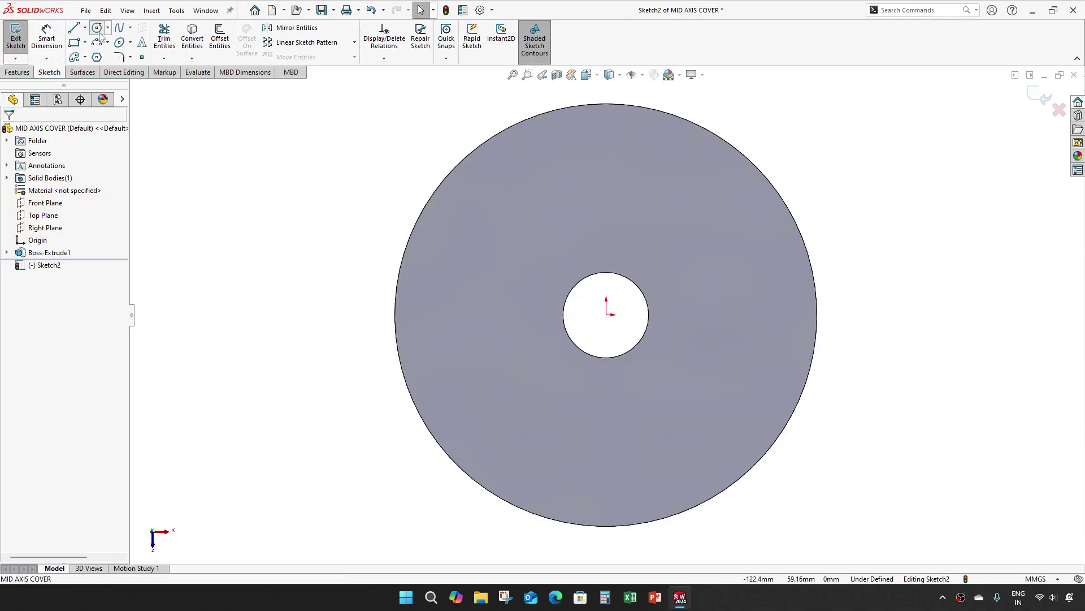
left_click(607, 315)
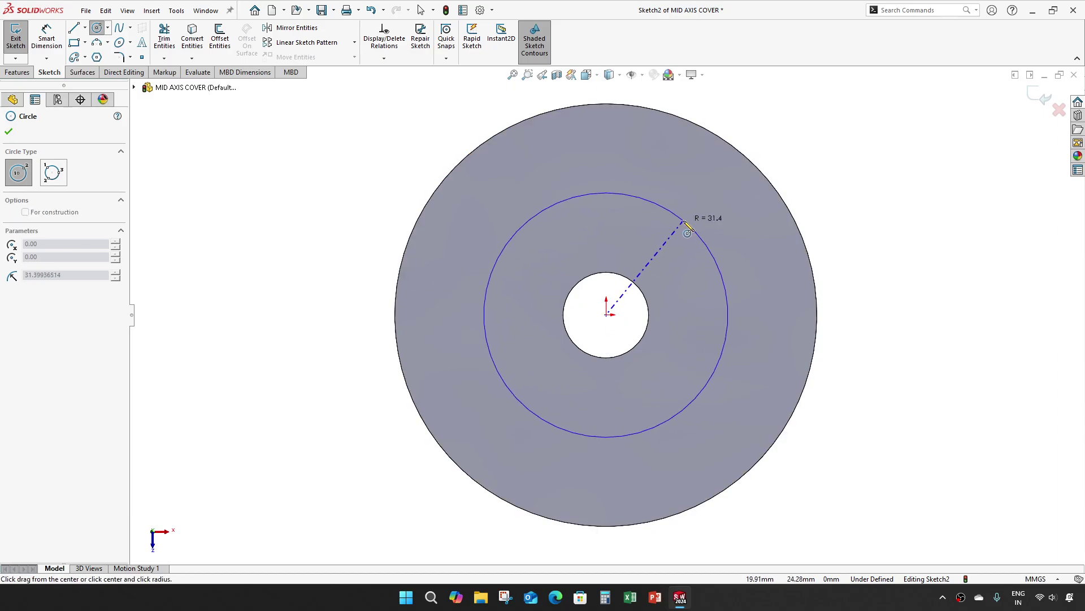
left_click(716, 261)
key("Escape")
- Dimension the circle to Ø68 and convert the bore edge into the sketch
key("d")
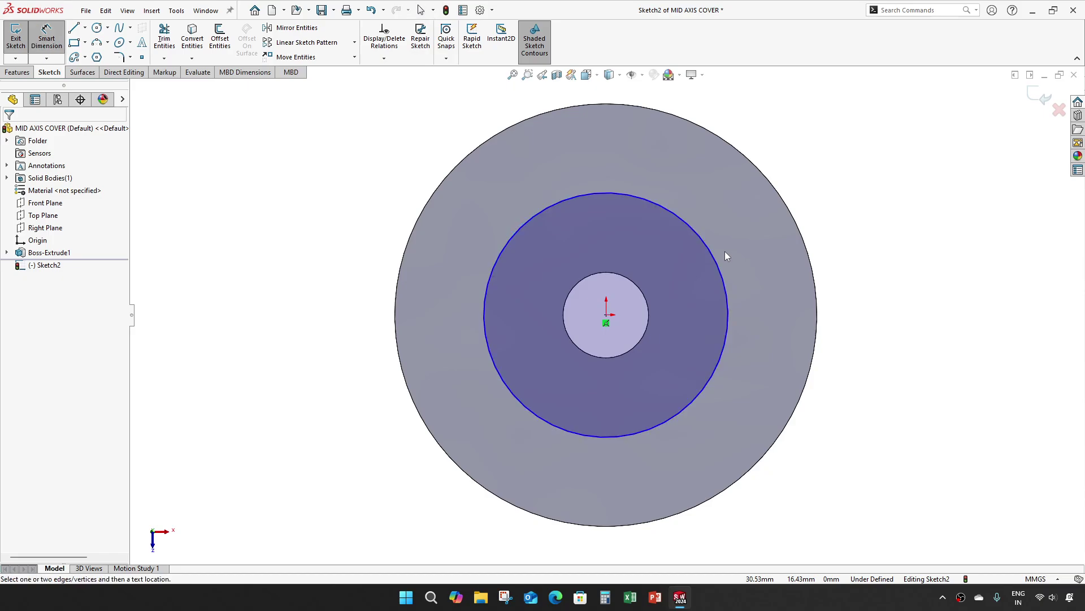
left_click(726, 258)
left_click(763, 264)
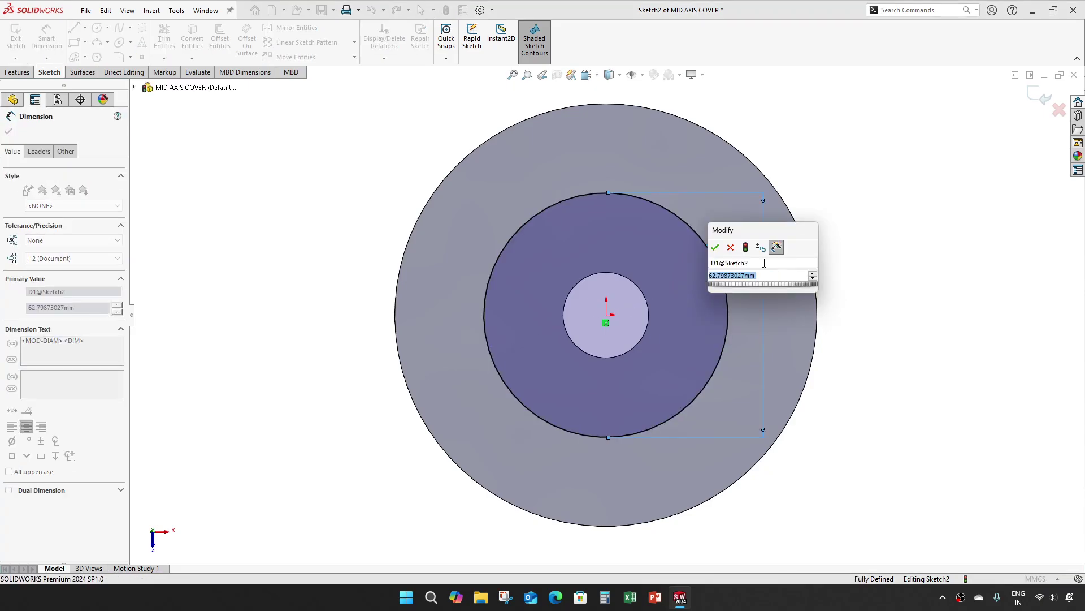
type("68")
key("Return")
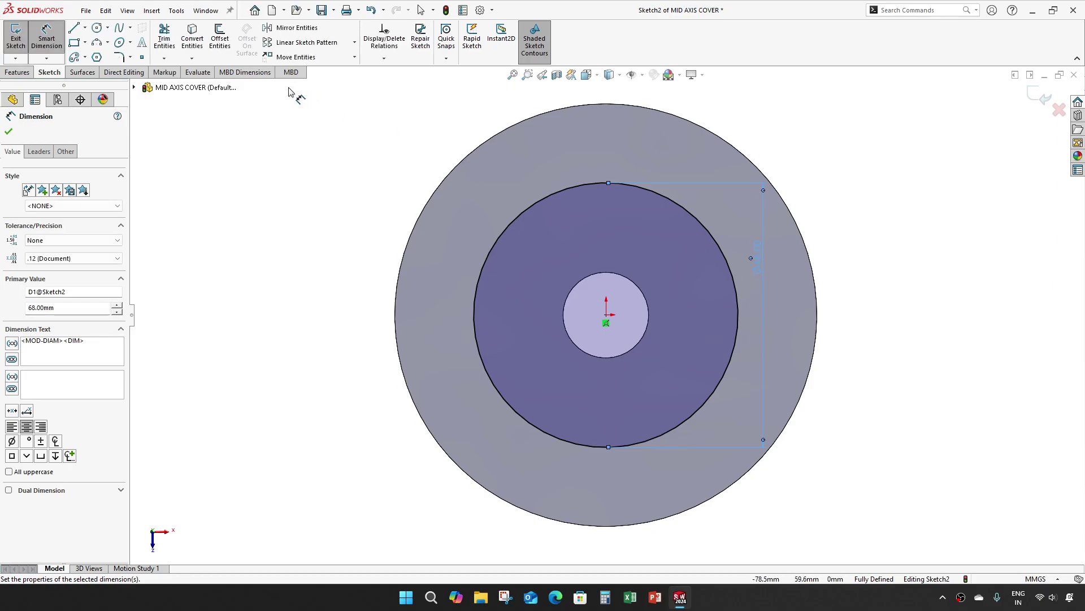
key("Escape")
left_click(201, 50)
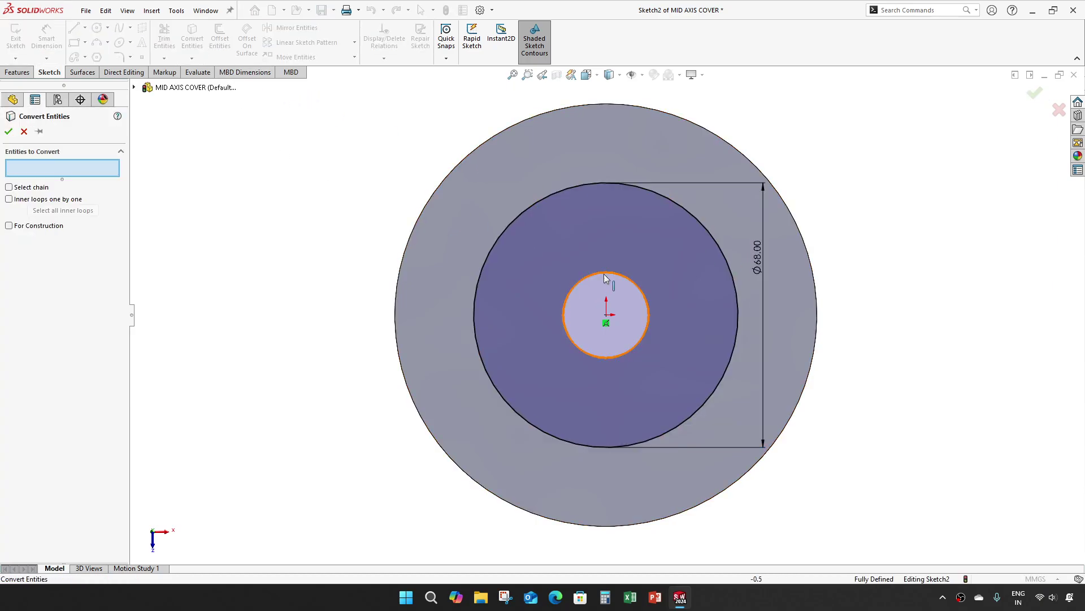
left_click(636, 285)
left_click(8, 131)
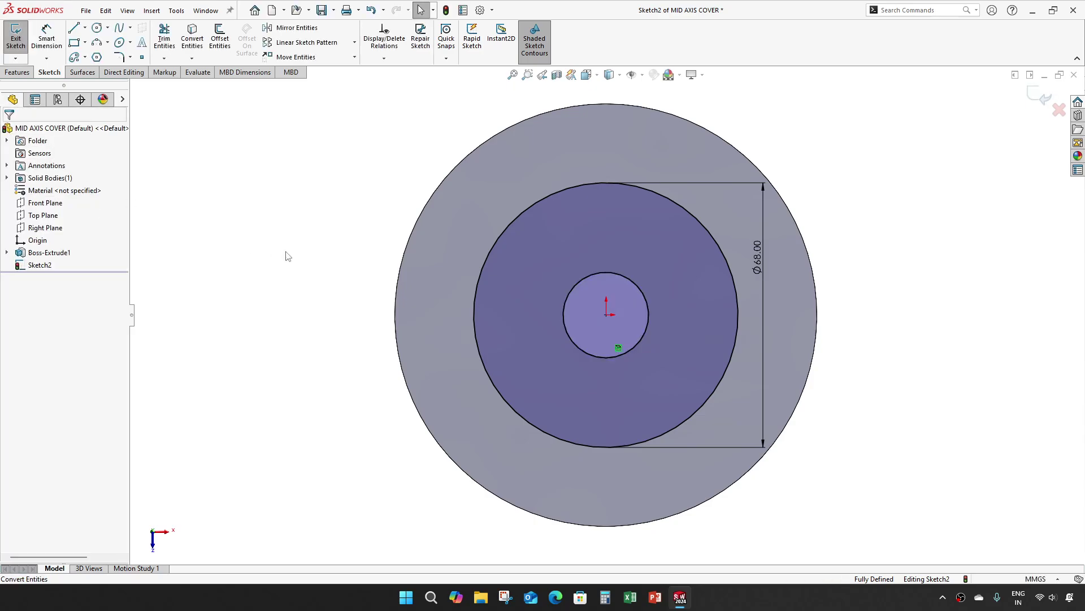
- Extrude the Ø68 hub sketch 7 mm blind, merged, creating Boss-Extrude2
key("e")
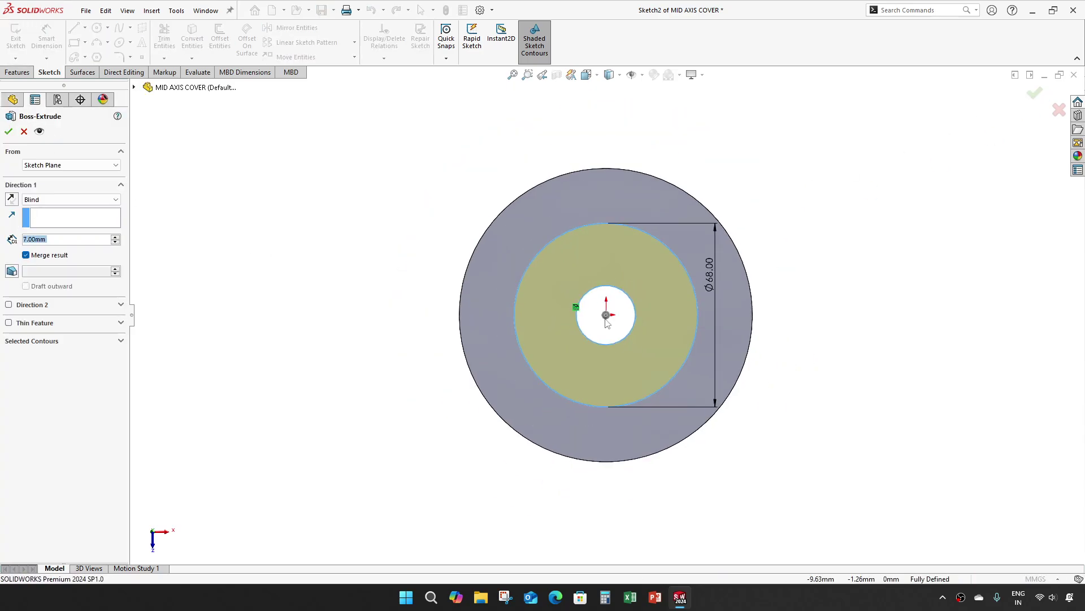
middle_click_drag(615, 178, 625, 155)
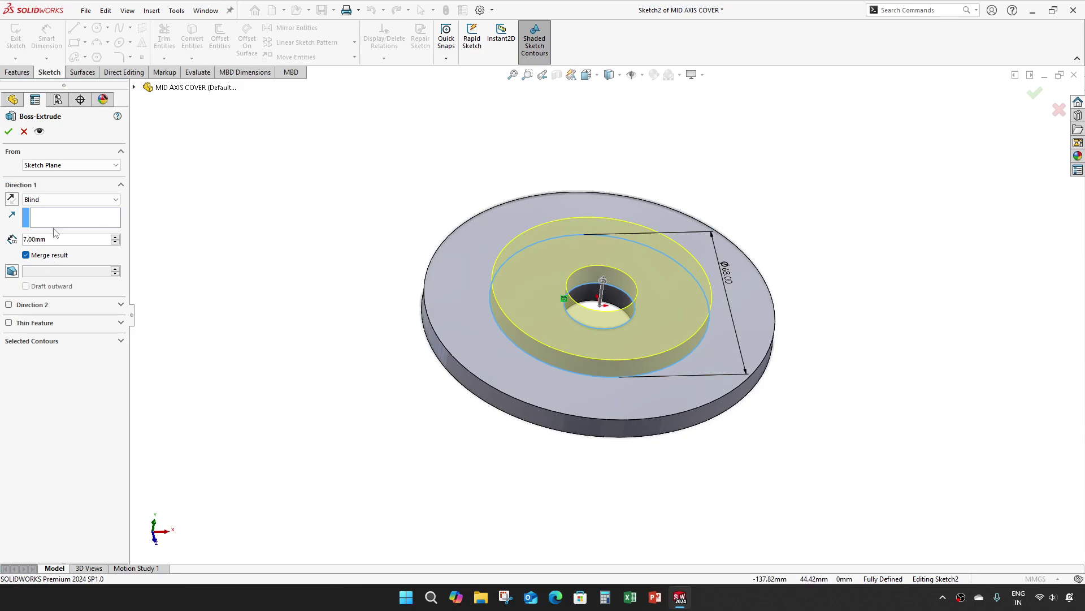
left_click_drag(57, 238, 3, 241)
left_click(9, 131)
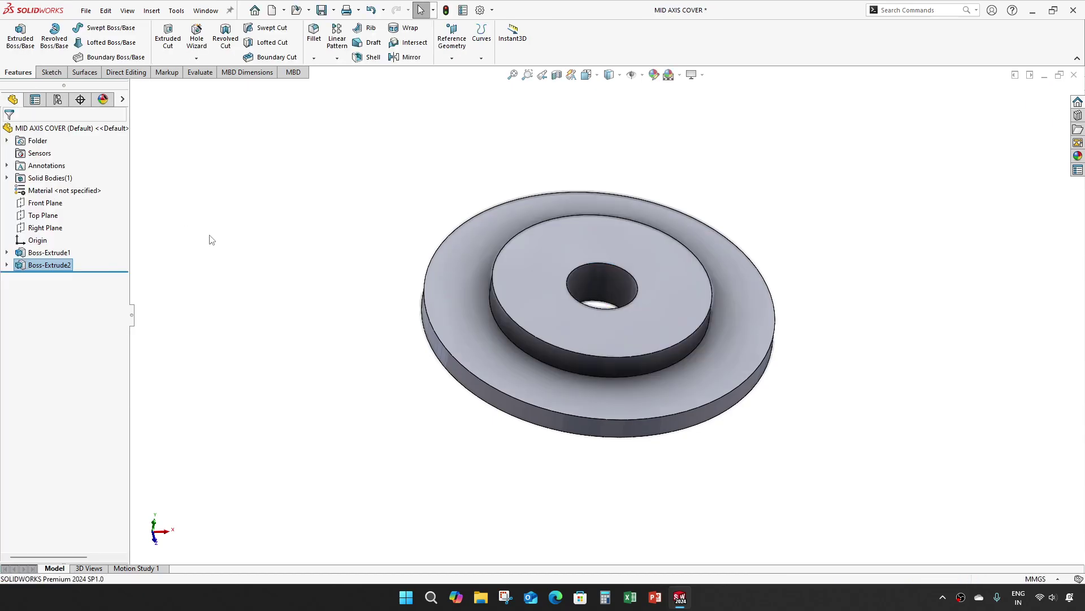
left_click(308, 320)
scroll(308, 320, "down", 1)
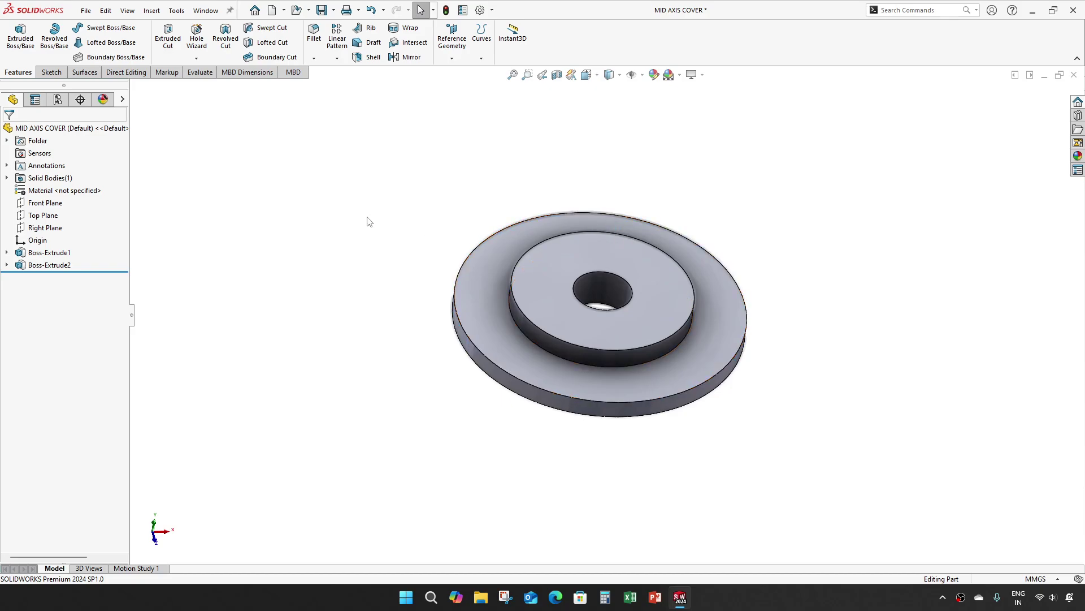
- Configure Hole Wizard for a simple Ø6 mm Through All hole
left_click(197, 35)
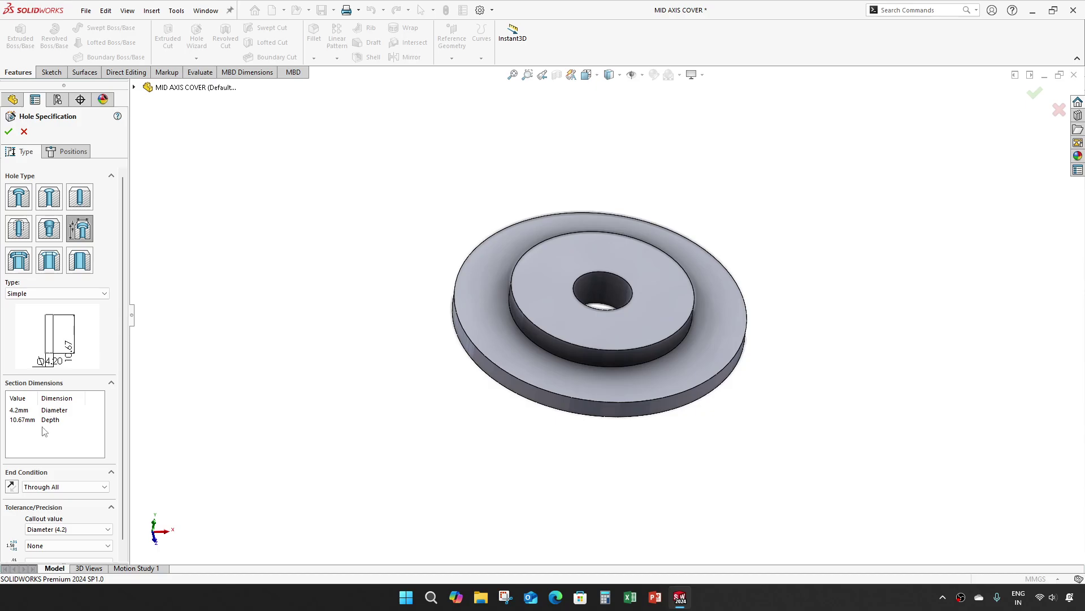
double_click(27, 410)
type("6")
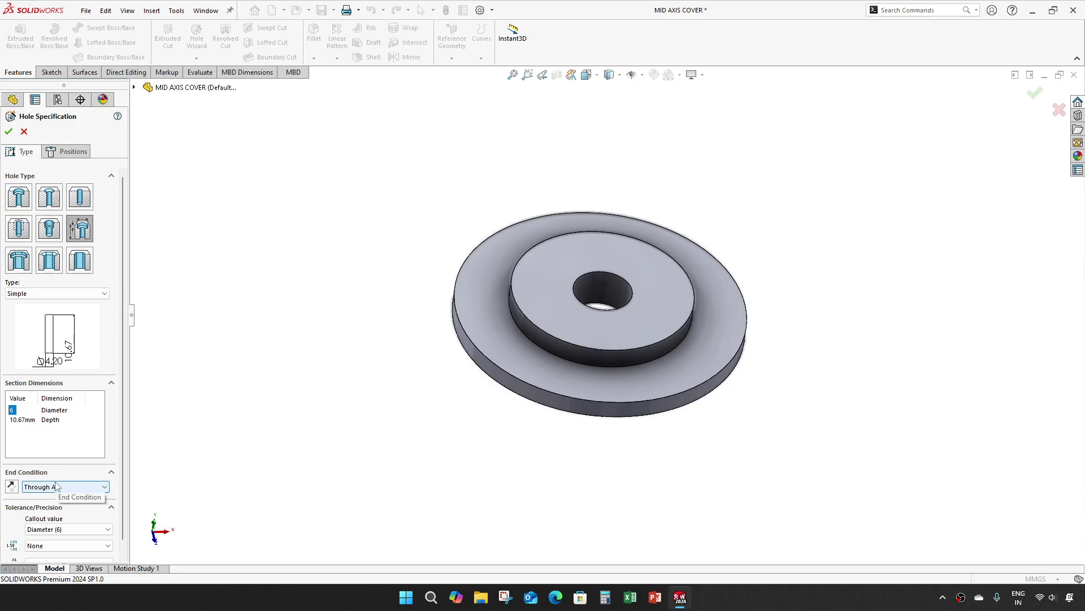
left_click(67, 151)
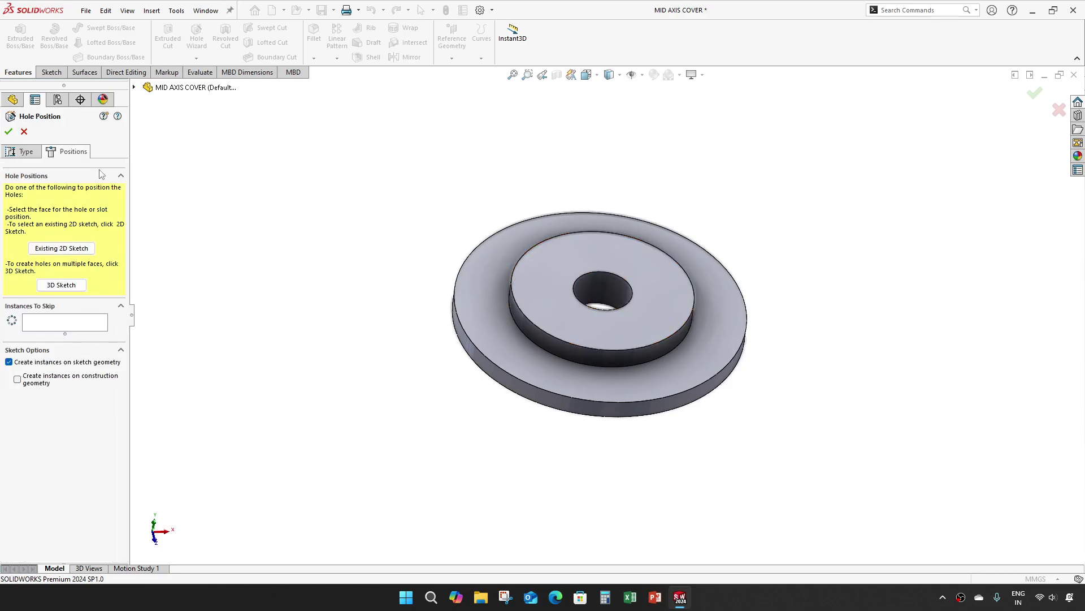
- Place a hole point on the boss face, left of the bore, horizontal with the origin
left_click(545, 281)
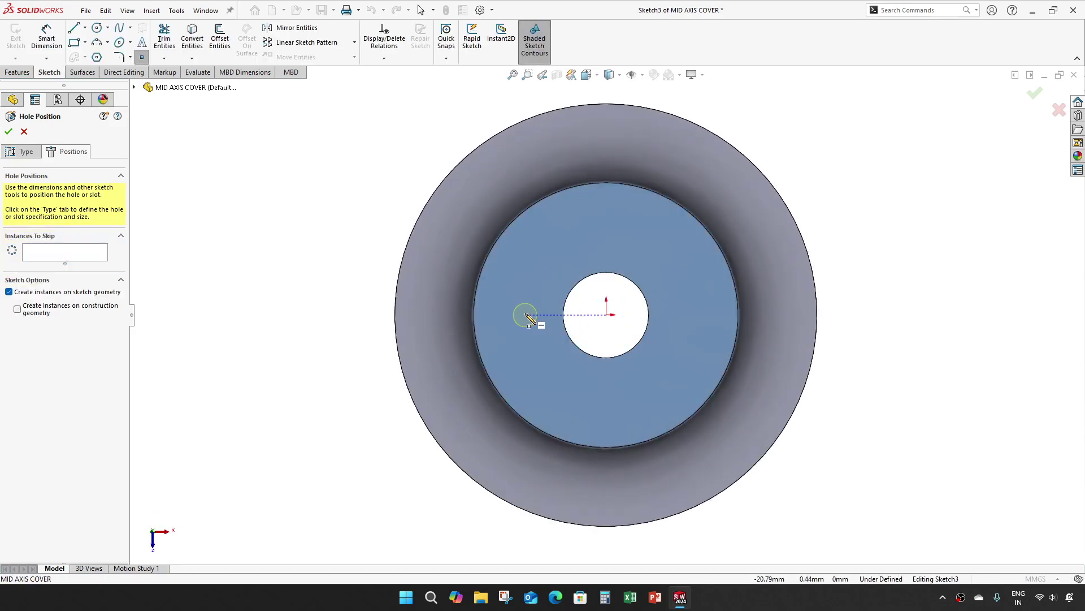
left_click(525, 314)
key("Escape")
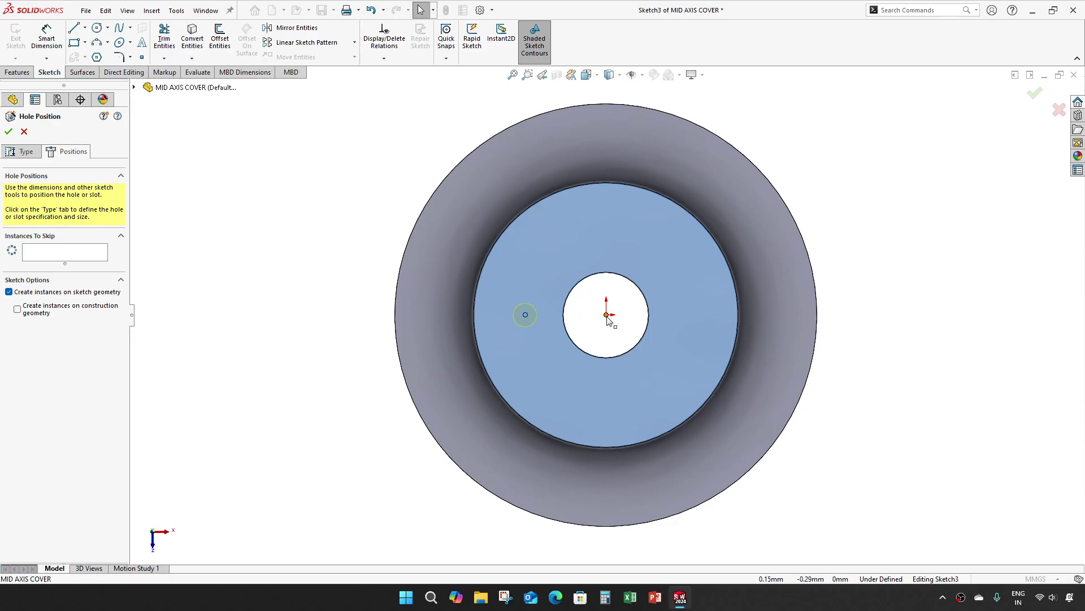
left_click(526, 315, "ctrl")
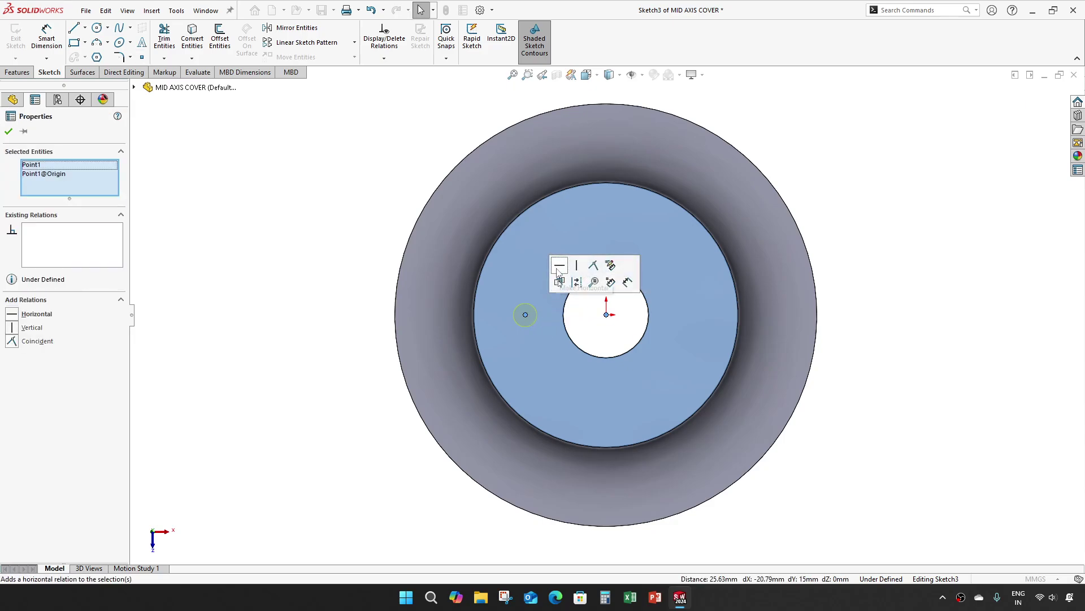
left_click(559, 270)
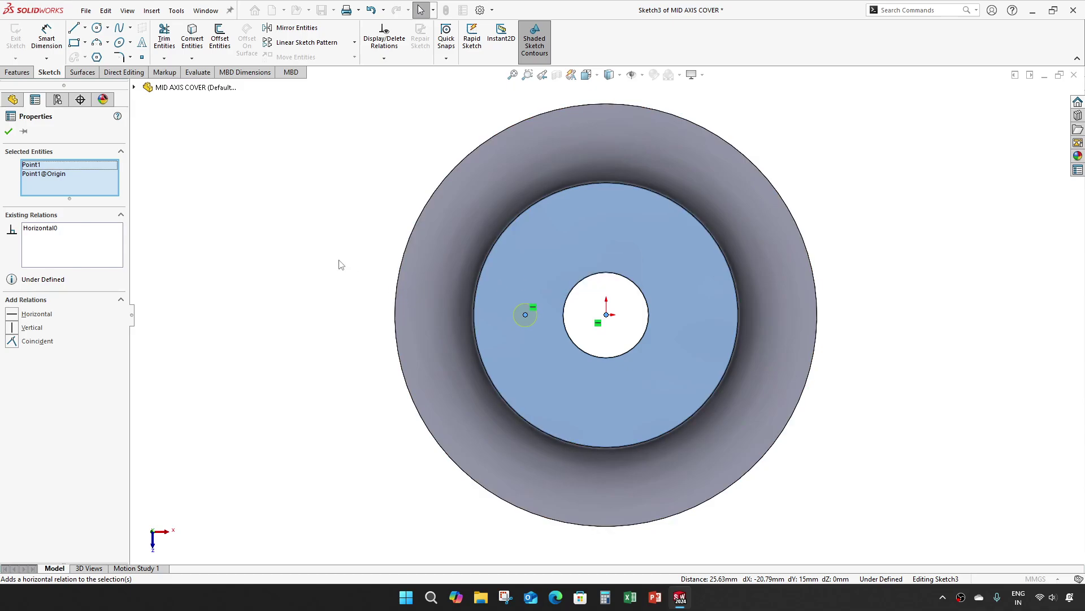
- Dimension the hole point 24.84 mm from the origin and cut Hole1
key("d")
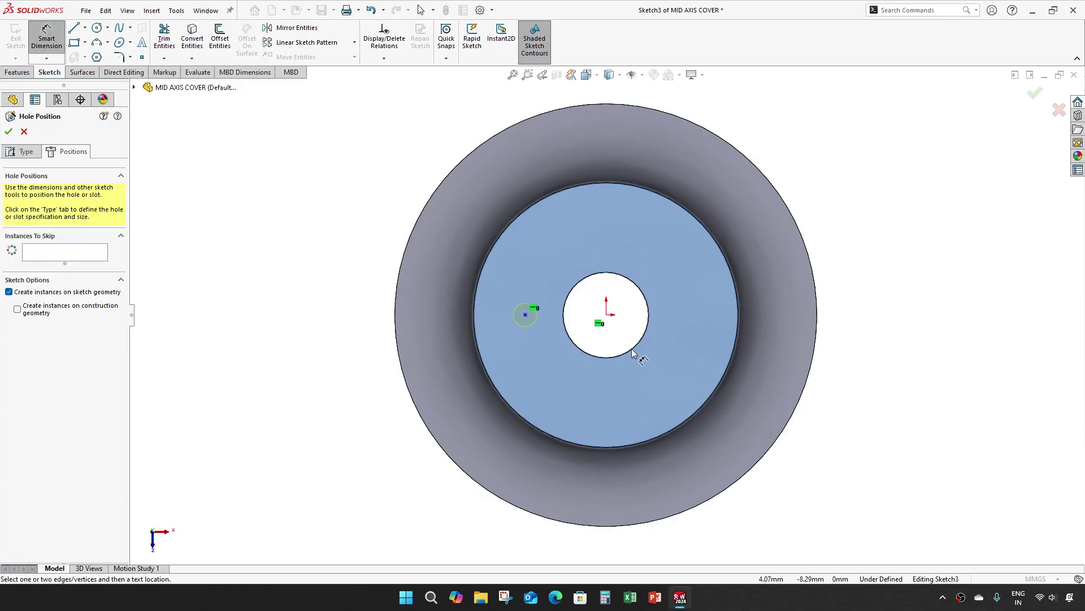
left_click(526, 315)
left_click(607, 315)
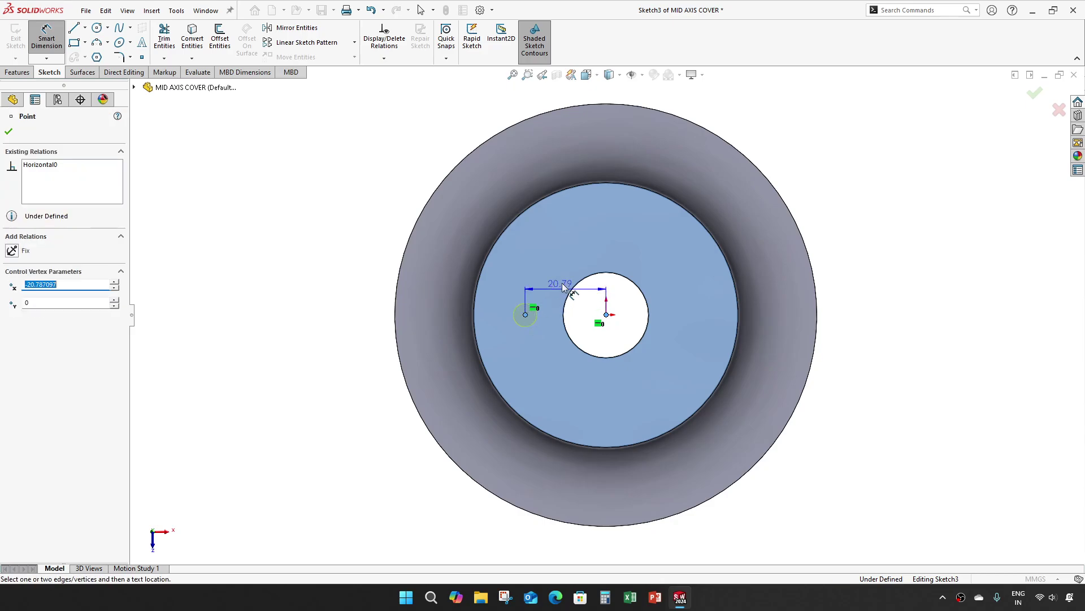
left_click(562, 274)
type("24.84")
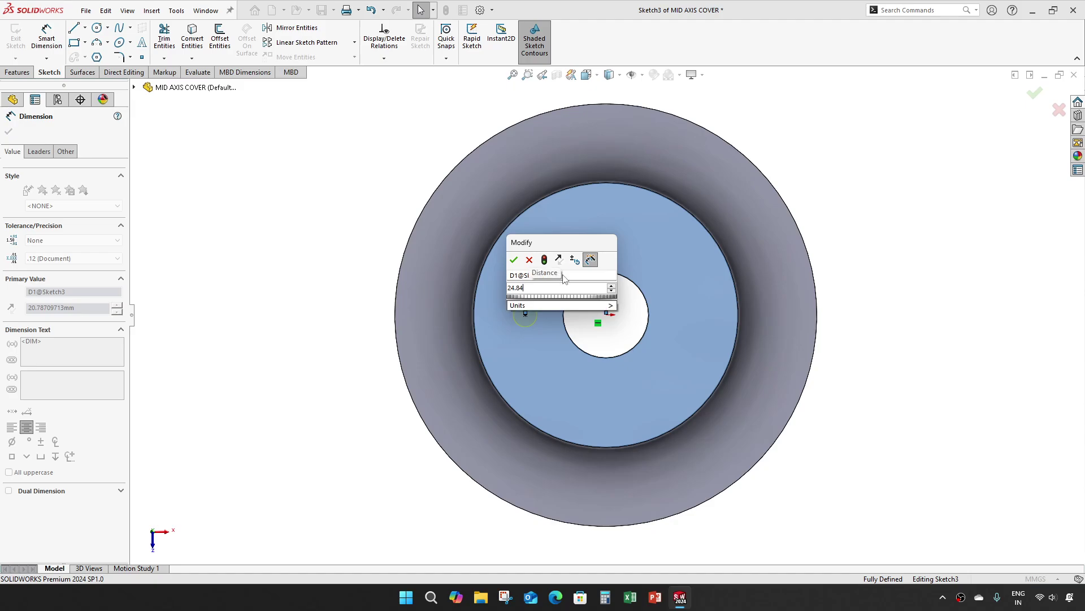
key("Return")
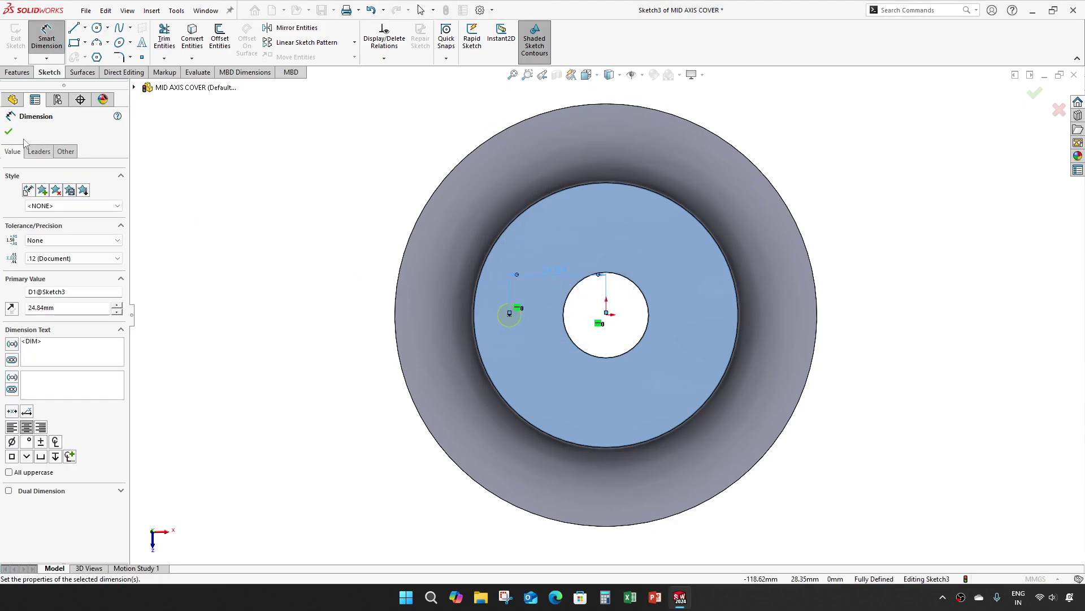
left_click(9, 131)
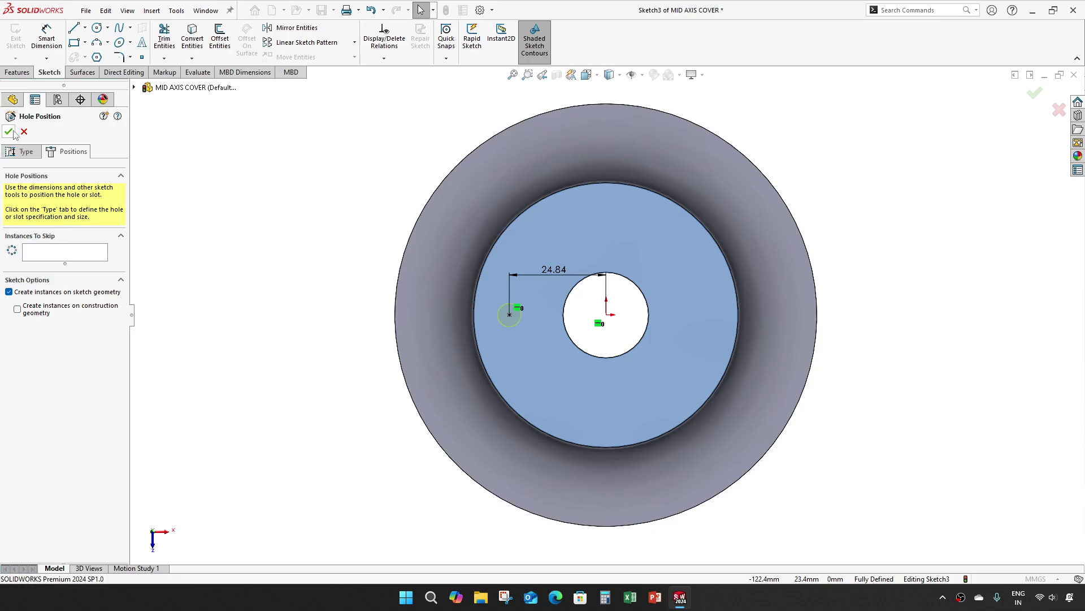
left_click(8, 131)
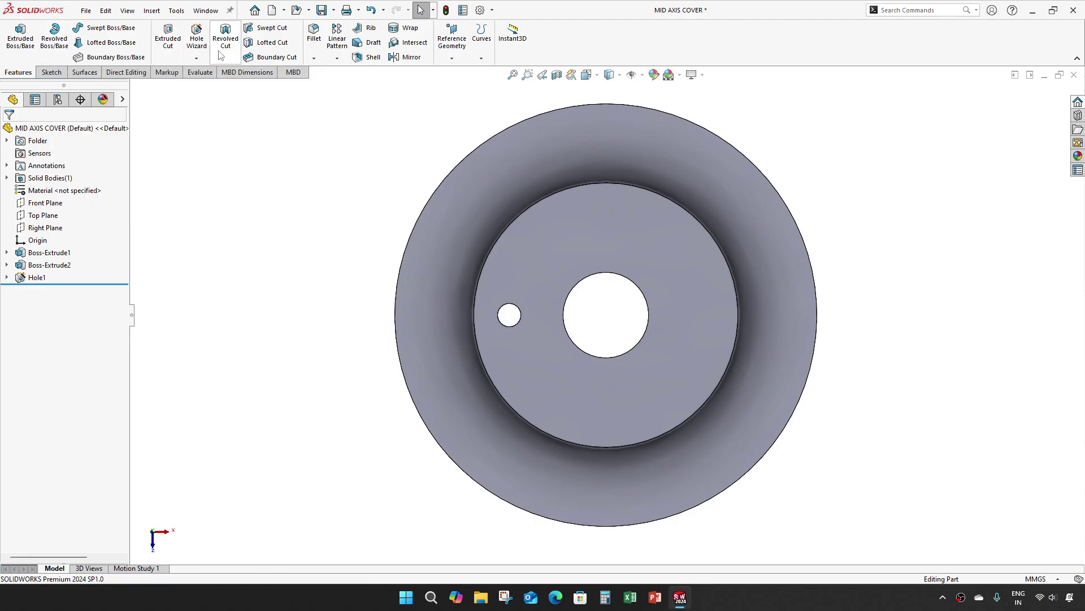
- Set a new Hole Wizard hole to Countersunk, Ø6.6 diameter, Ø13.44 countersink diameter
left_click(198, 43)
left_click(65, 293)
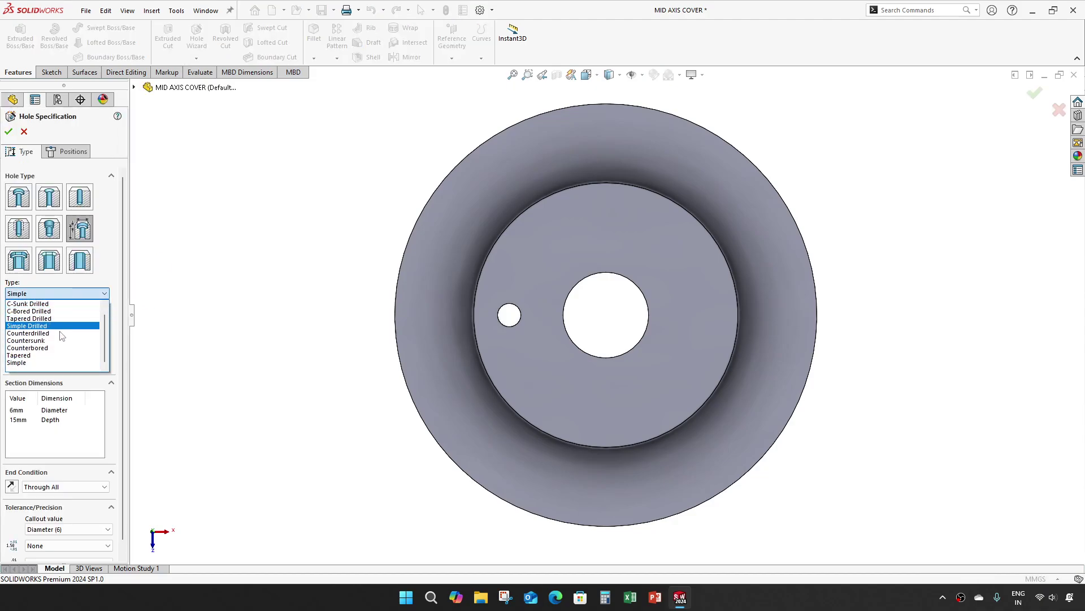
left_click(59, 341)
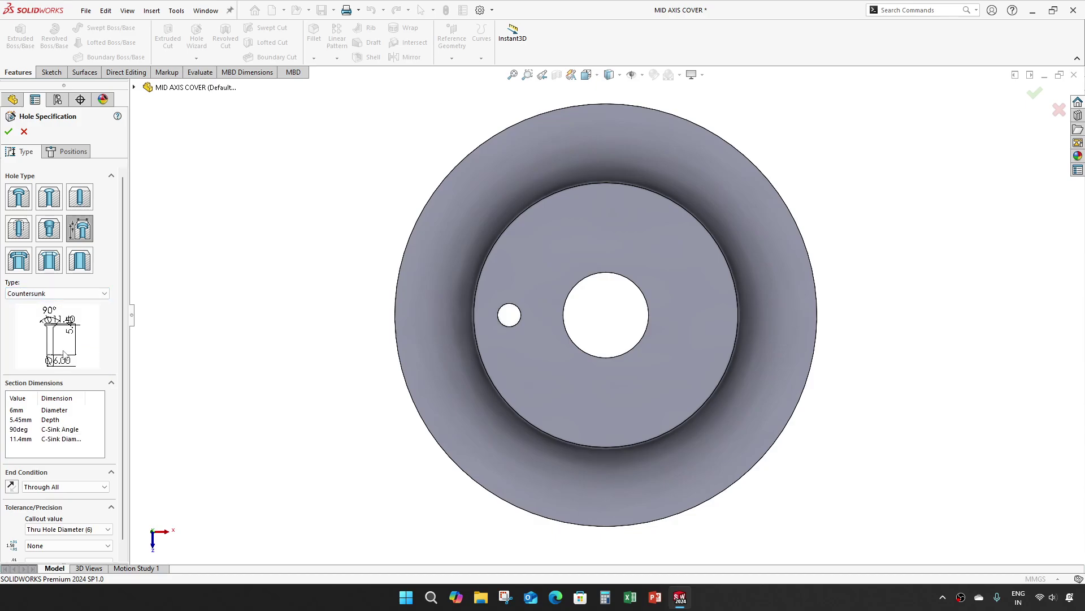
double_click(25, 411)
type("6.8")
key("Return")
left_click(23, 439)
type("13.44")
key("Return")
left_click(67, 151)
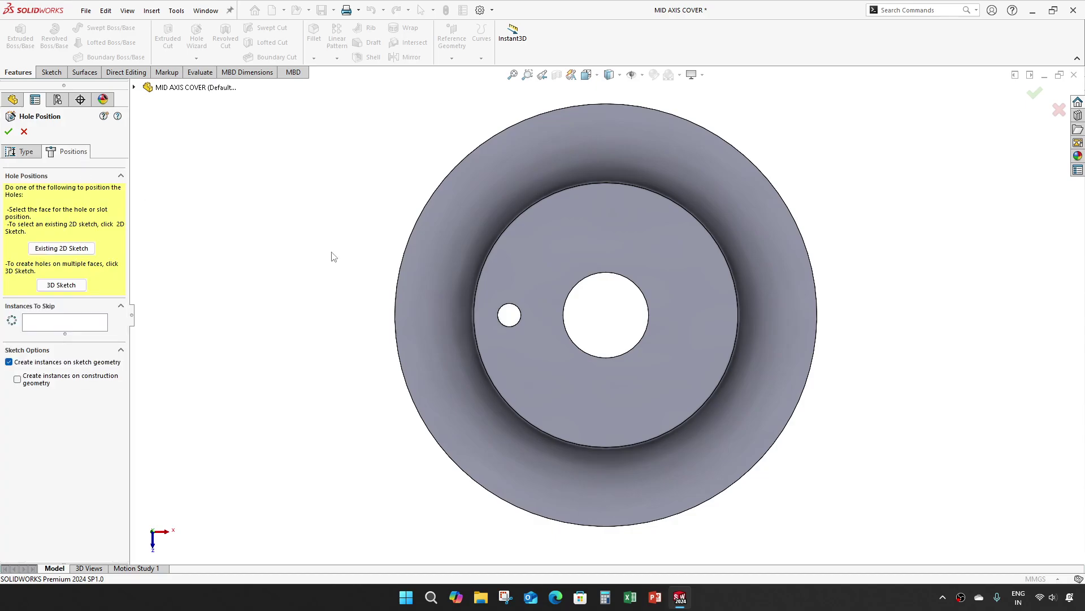
- Place the countersunk hole point on the flange face, right of centre, horizontal with the origin
left_click(776, 317)
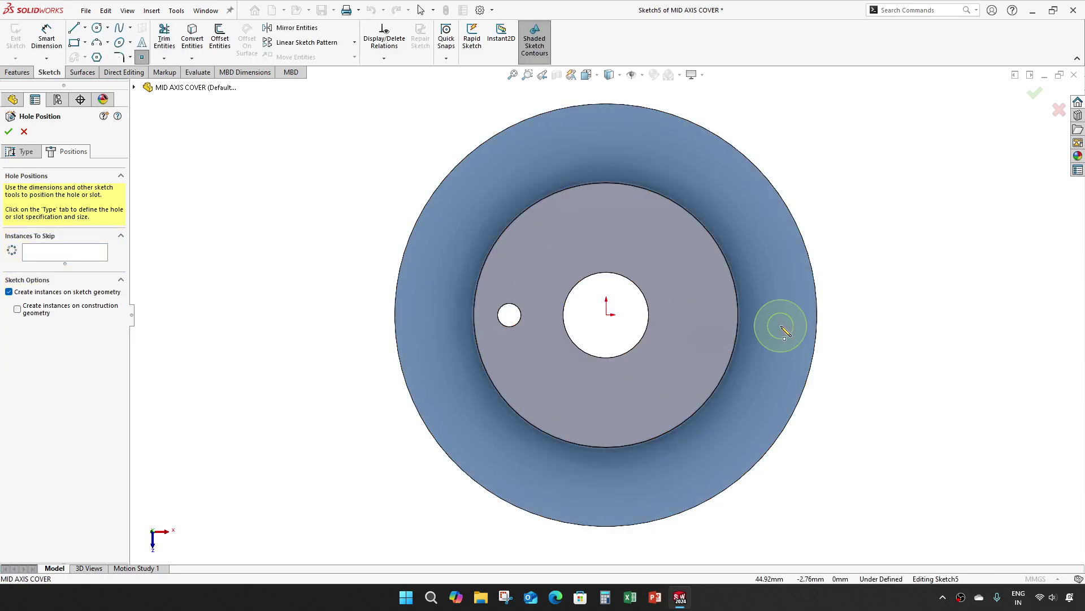
left_click(779, 315)
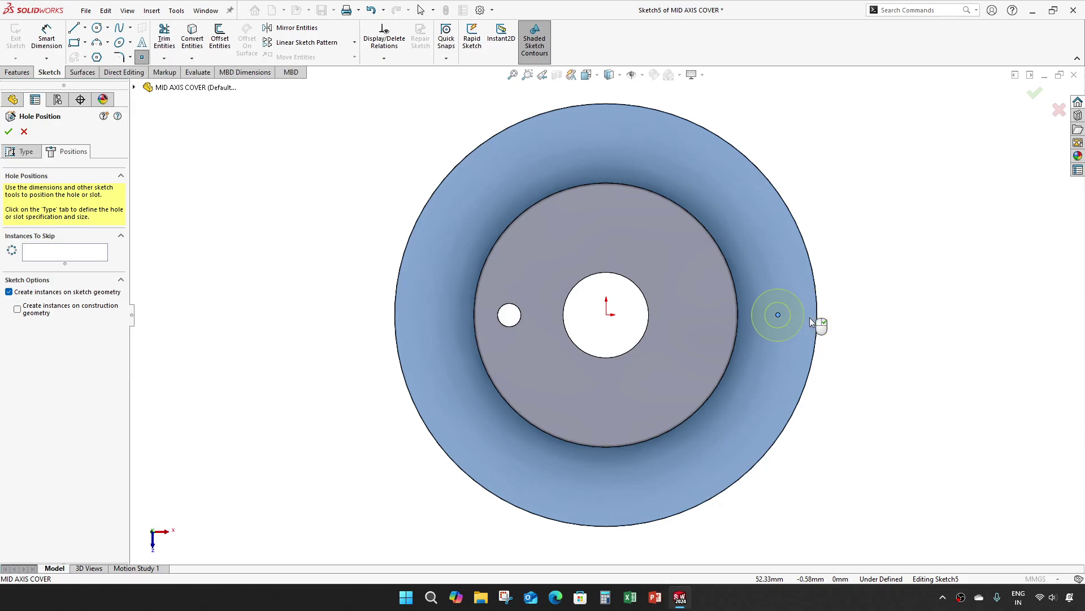
key("Escape")
left_click(606, 315)
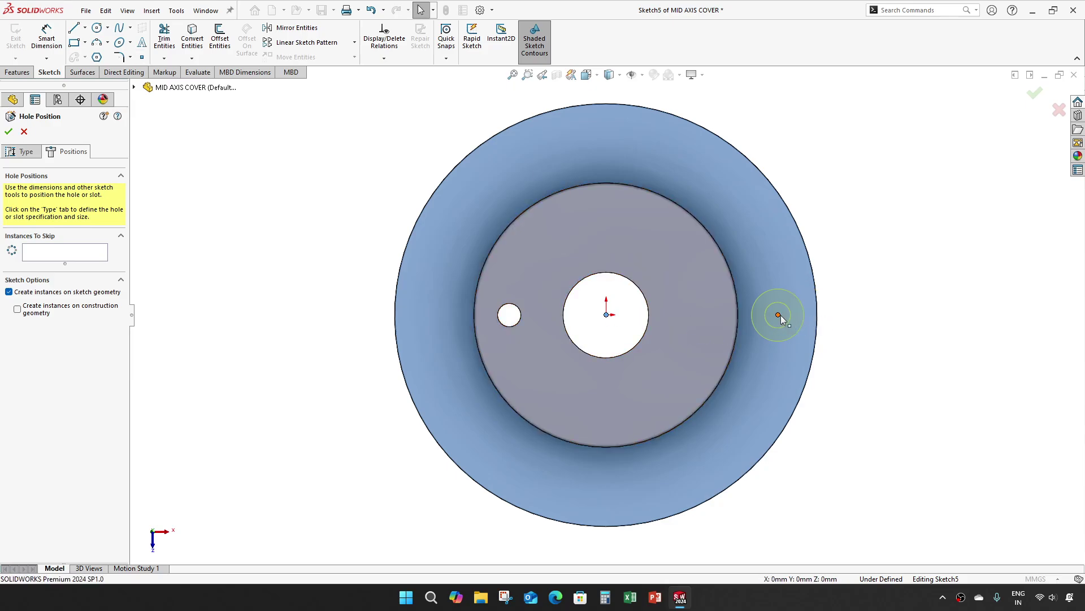
left_click(779, 315, "ctrl")
left_click(814, 266)
- Dimension the hole point 44 mm from the origin and cut Hole2
key("d")
left_click(778, 315)
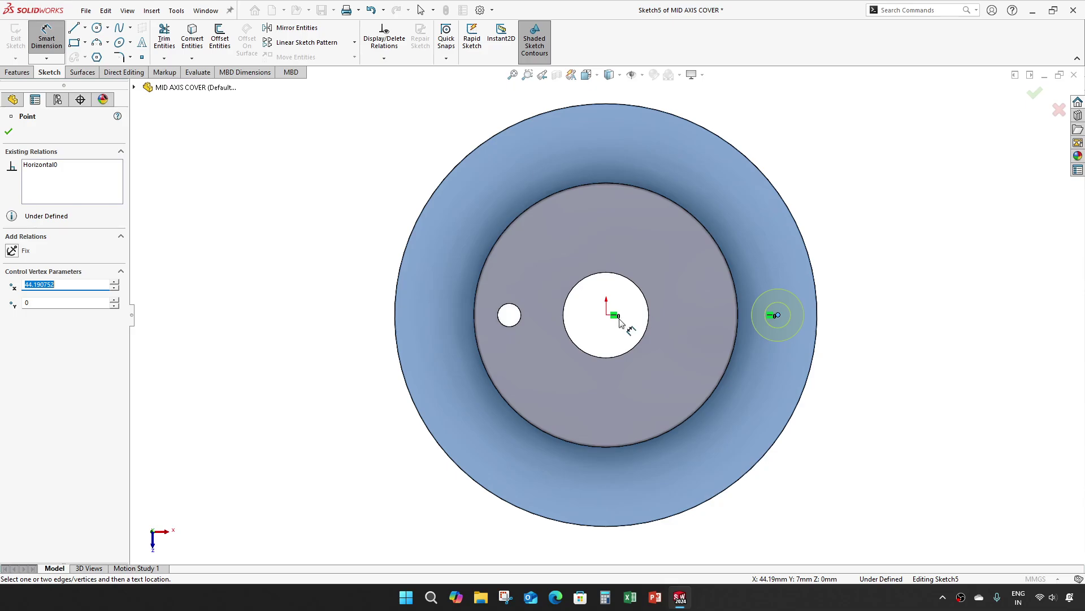
left_click(608, 315)
left_click(708, 273)
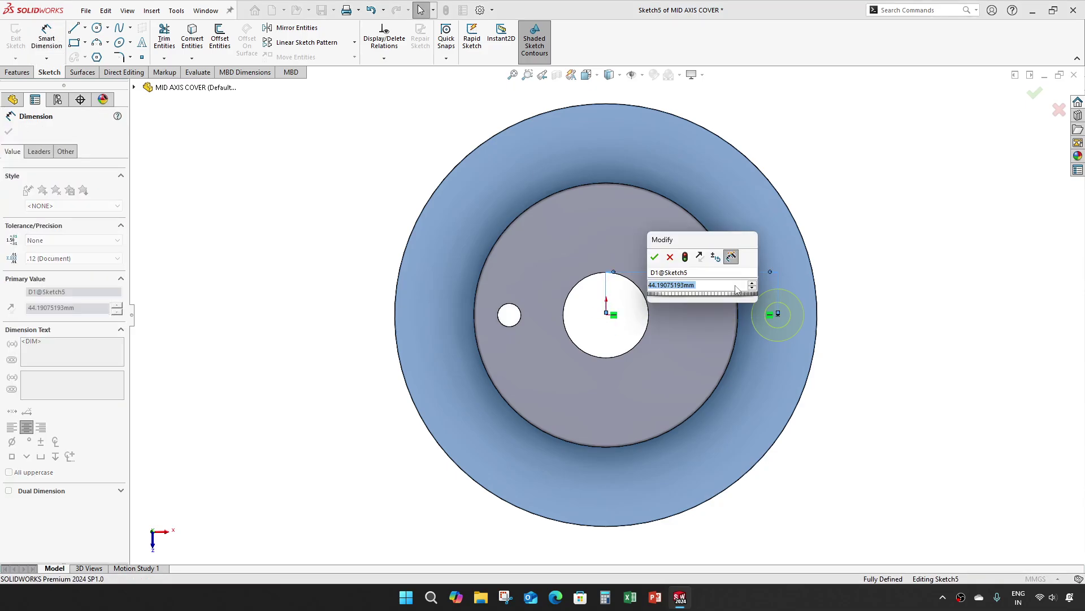
type("44")
key("Return")
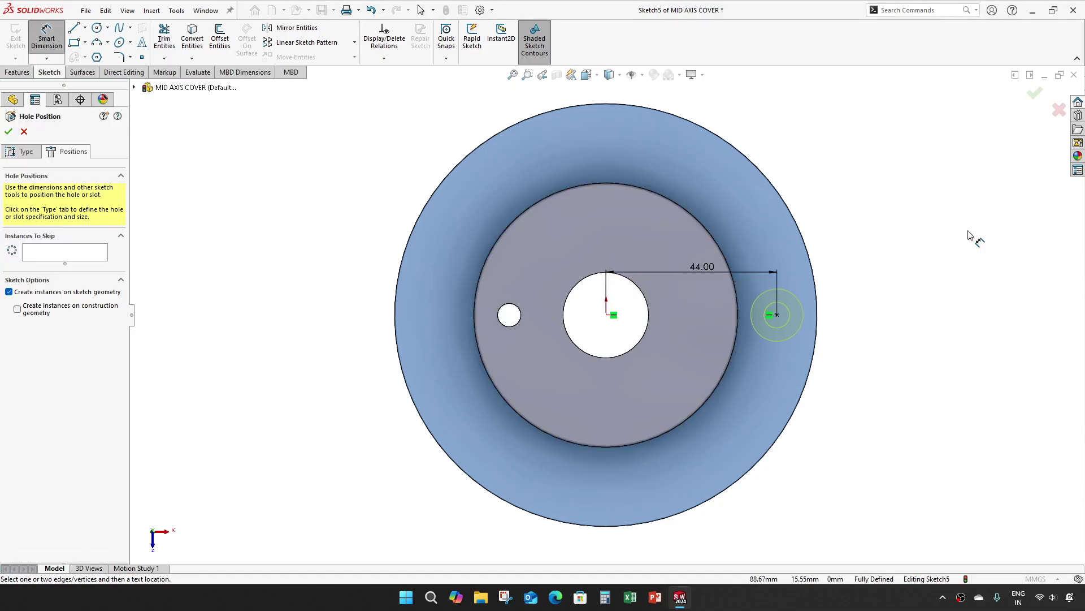
left_click(1035, 94)
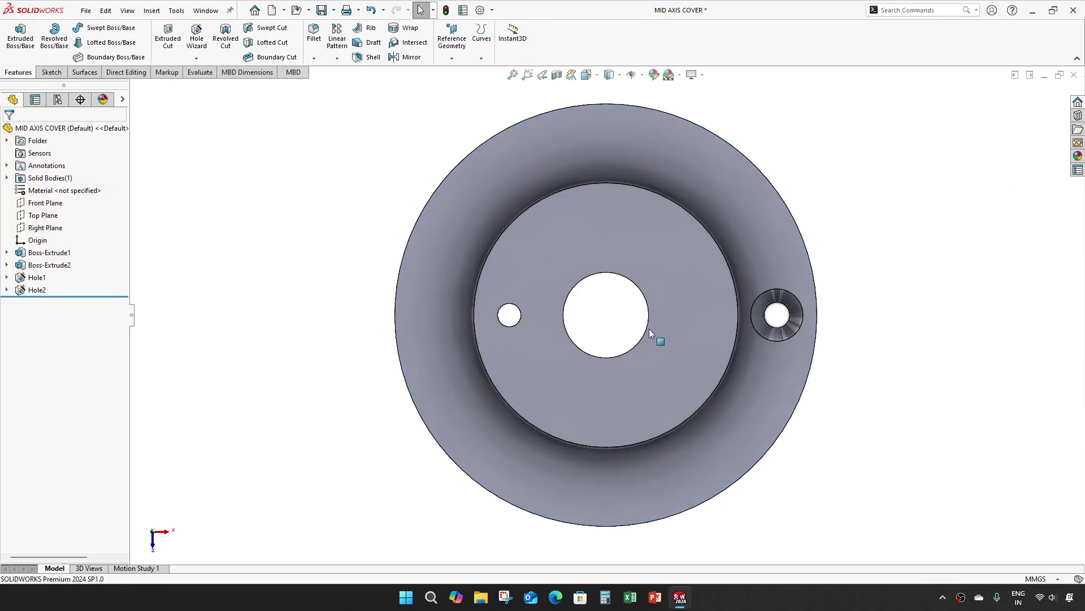
- Circular-pattern Hole1 and Hole2 into 5 instances around the disc's outer rim
middle_click_drag(595, 345, 634, 290)
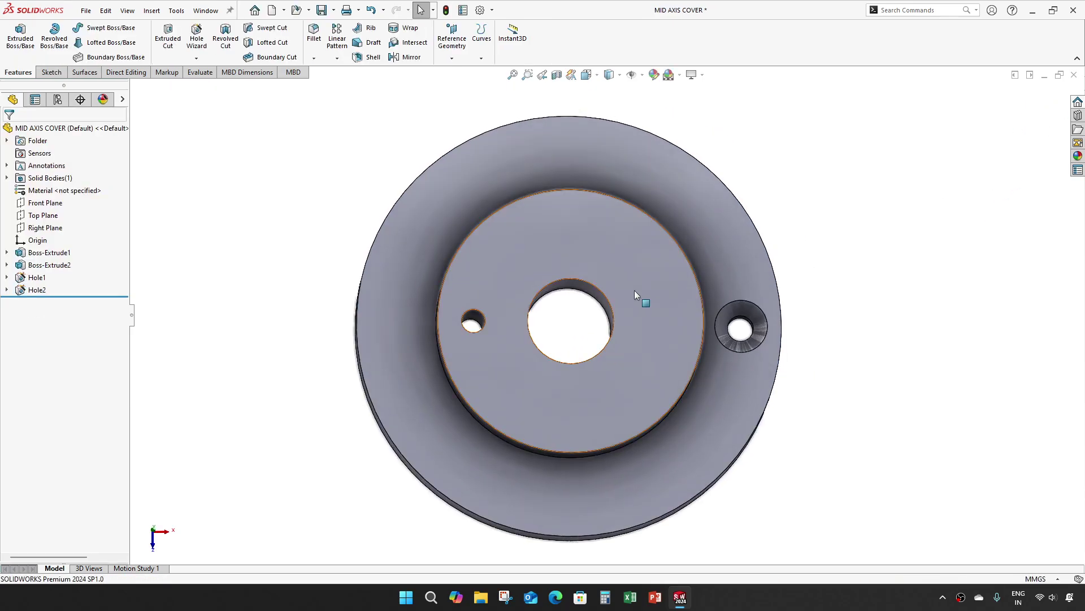
middle_click_drag(559, 337, 564, 252)
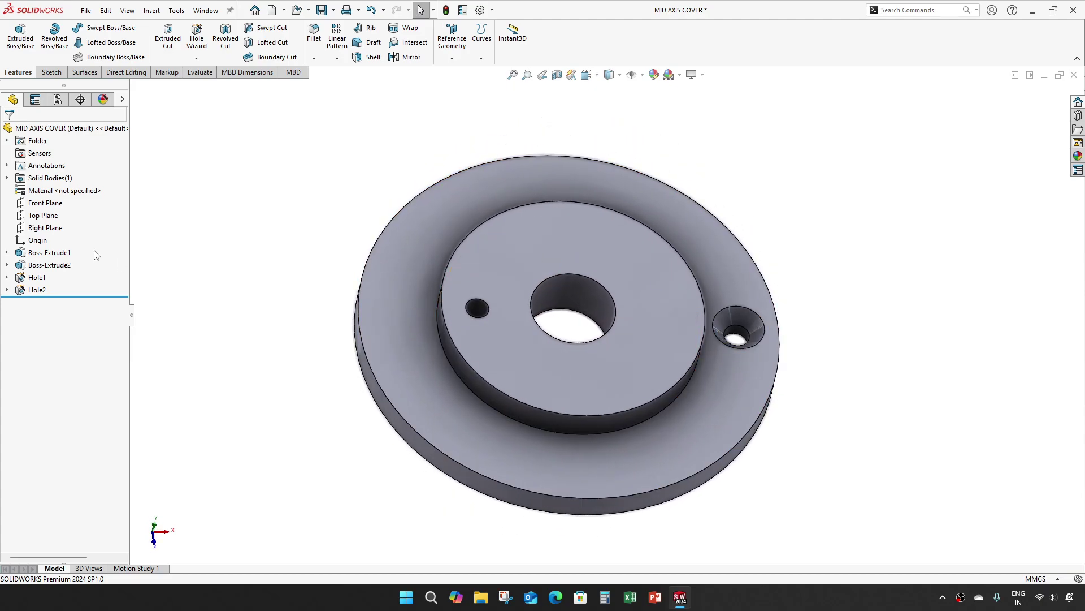
left_click(37, 277)
left_click(36, 289, "ctrl")
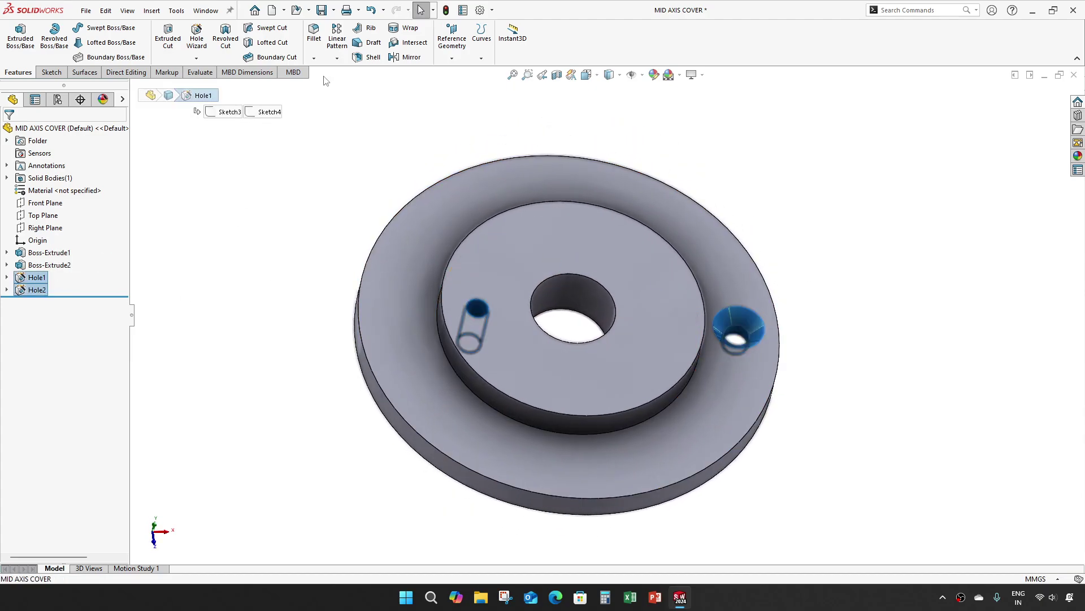
left_click(337, 57)
left_click(342, 87)
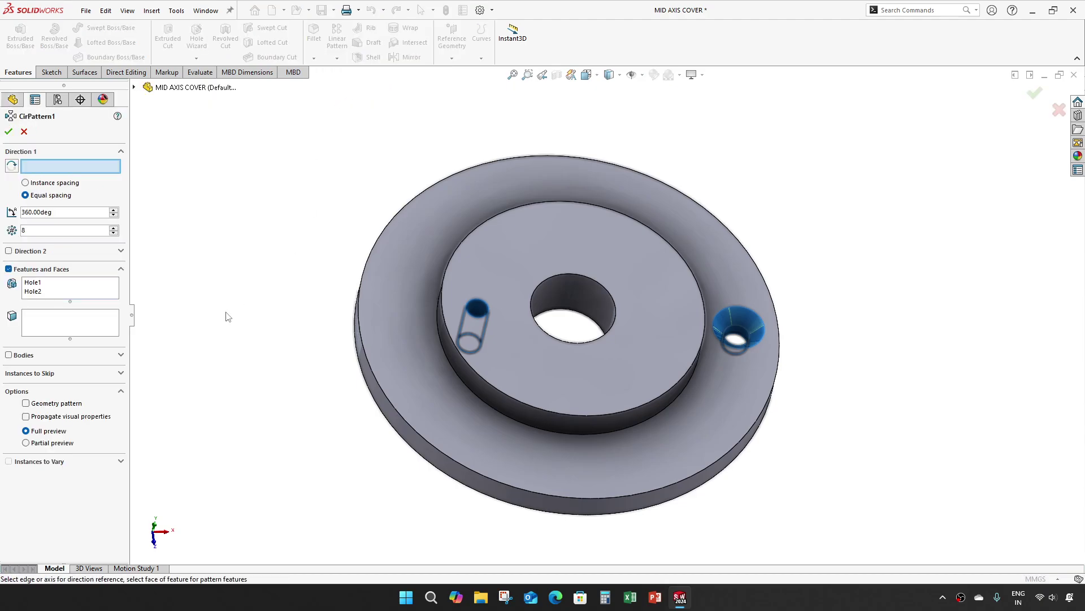
middle_click_drag(294, 327, 315, 288)
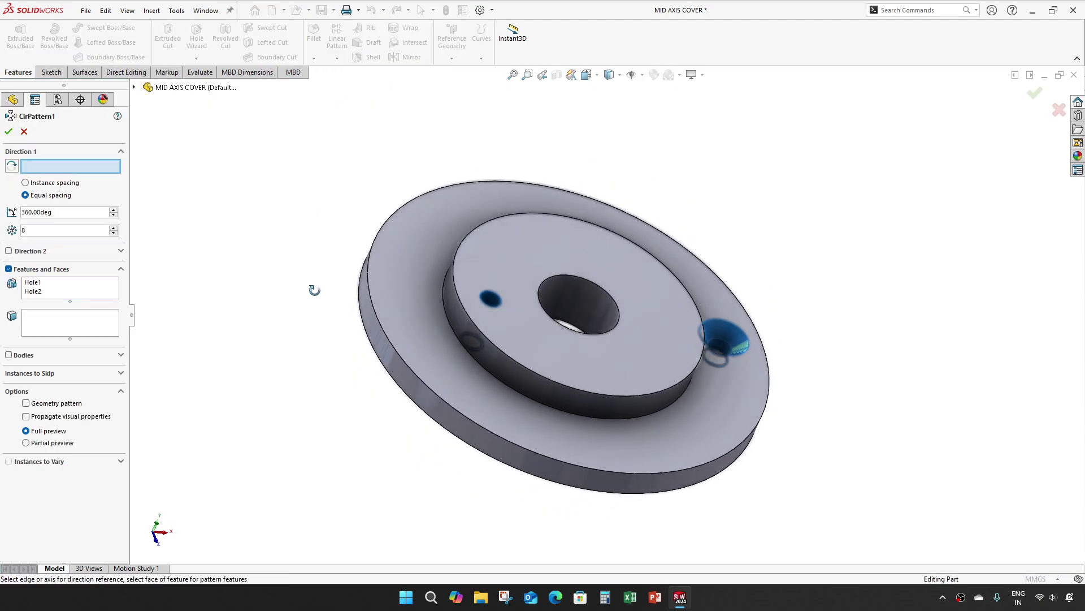
left_click(363, 318)
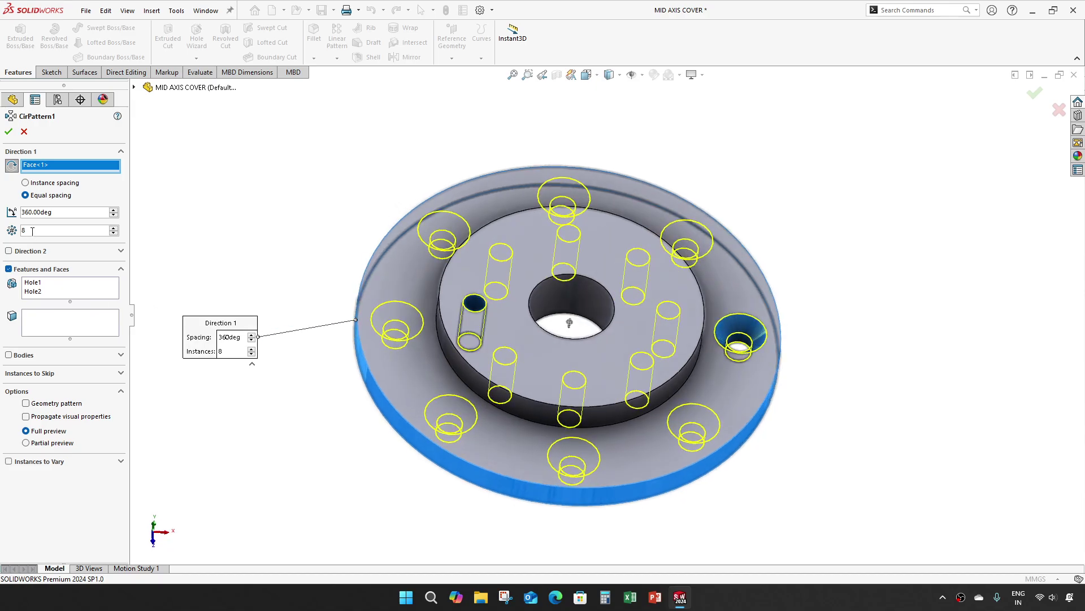
type("5")
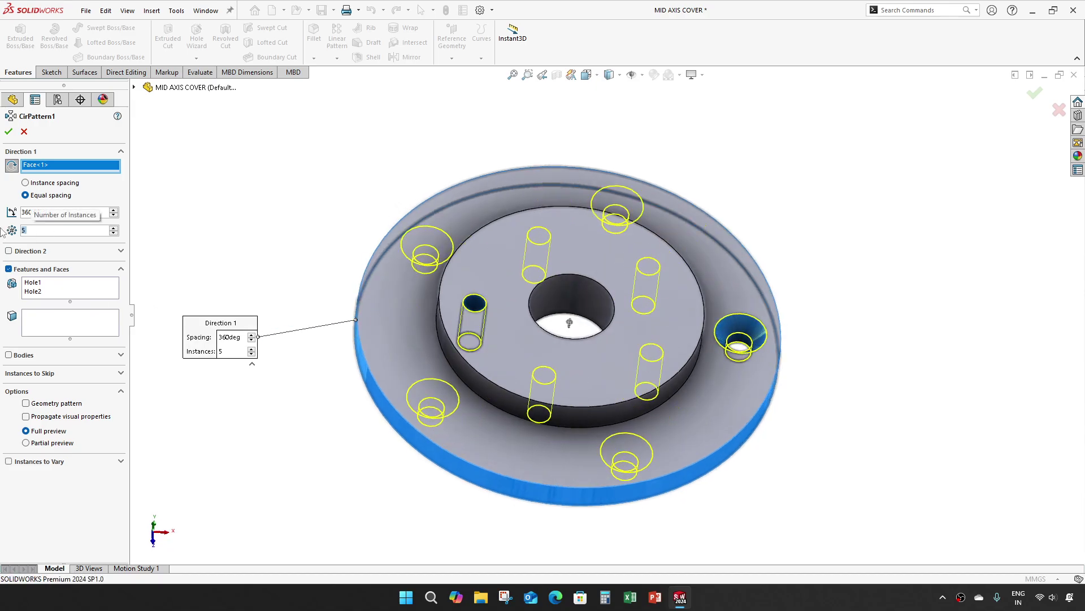
left_click(9, 131)
key("ctrl+5")
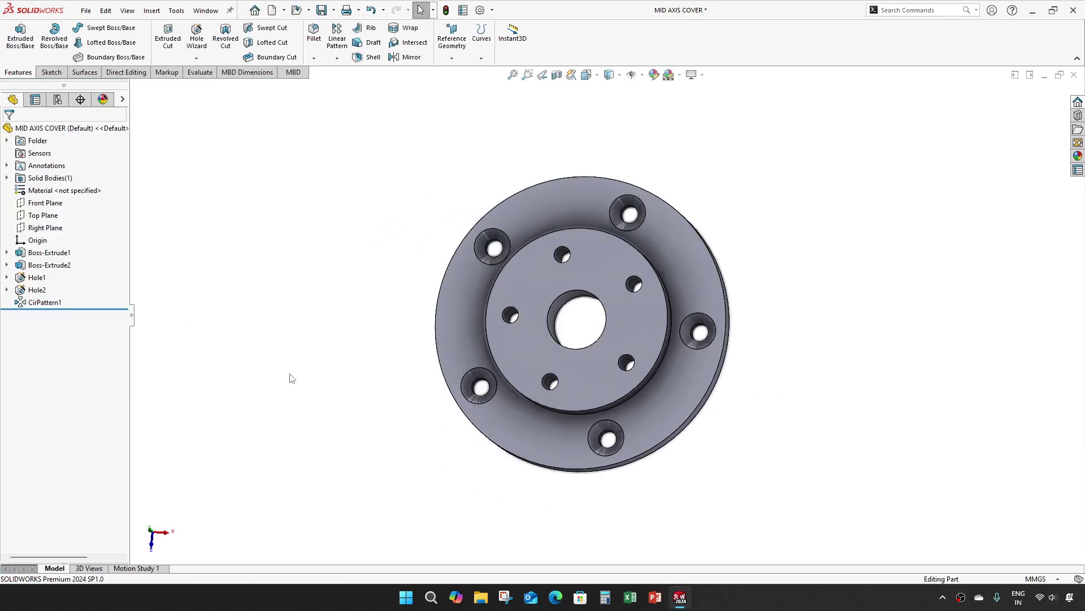
- Orbit the part to inspect its flat back face, edge-on side and oblique top
middle_click_drag(291, 321, 290, 286)
scroll(545, 392, "down", 4)
scroll(552, 401, "up", 2)
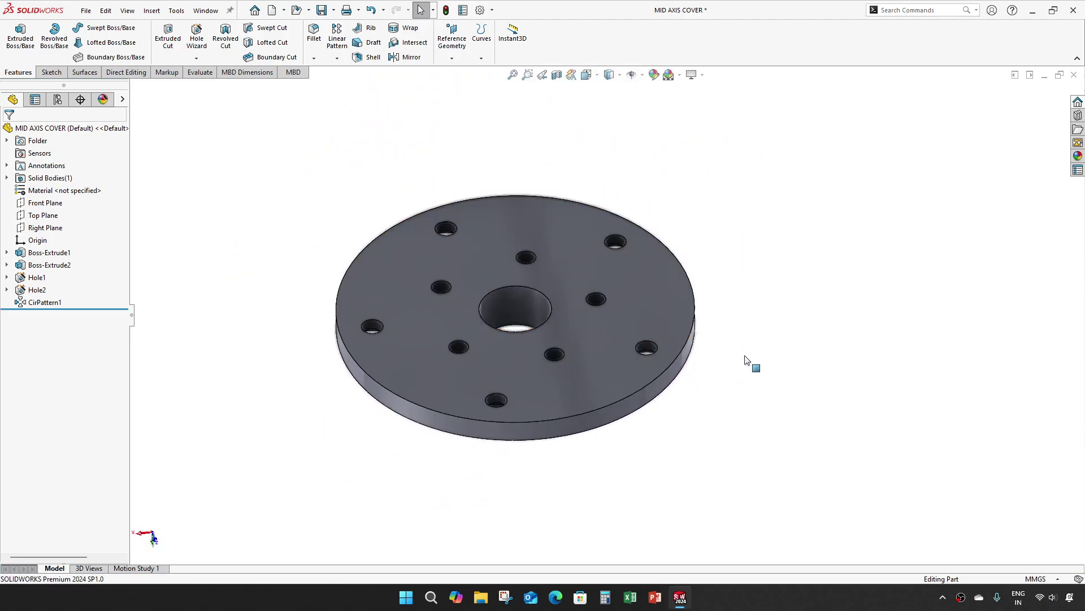
middle_click_drag(571, 300, 582, 191)
middle_click_drag(485, 185, 486, 218)
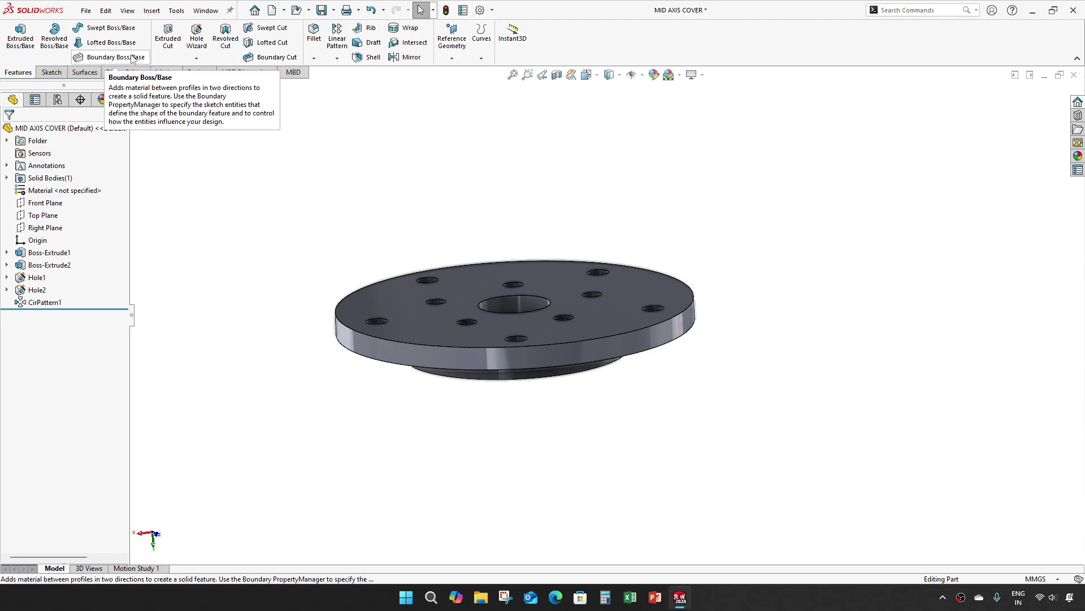
- Start a draft using the flange face as neutral plane and the outer rim face to draft
left_click(367, 42)
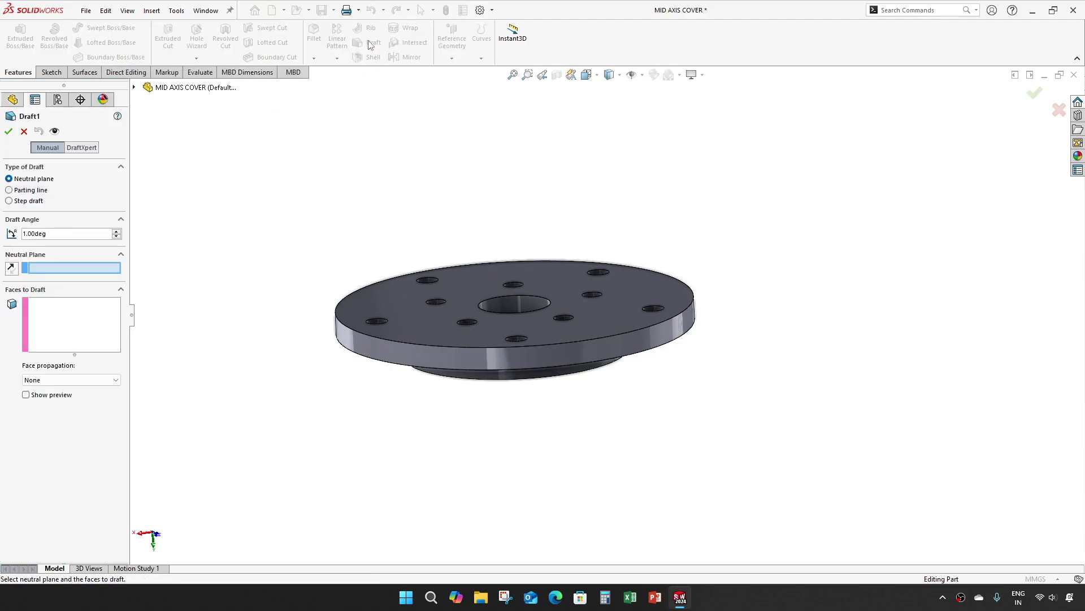
scroll(527, 278, "down", 2)
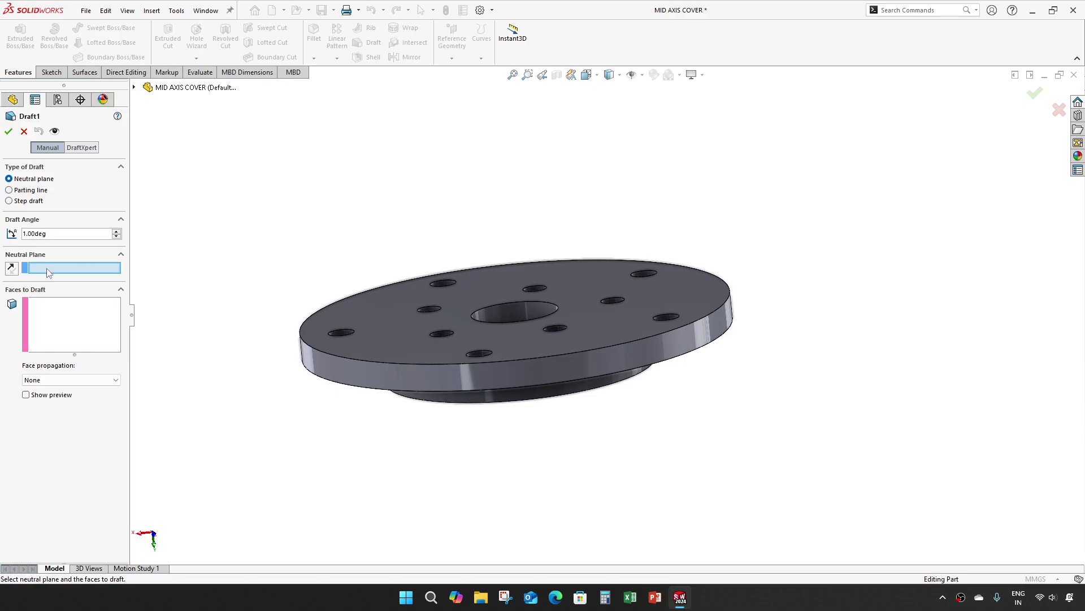
middle_click_drag(416, 327, 426, 269)
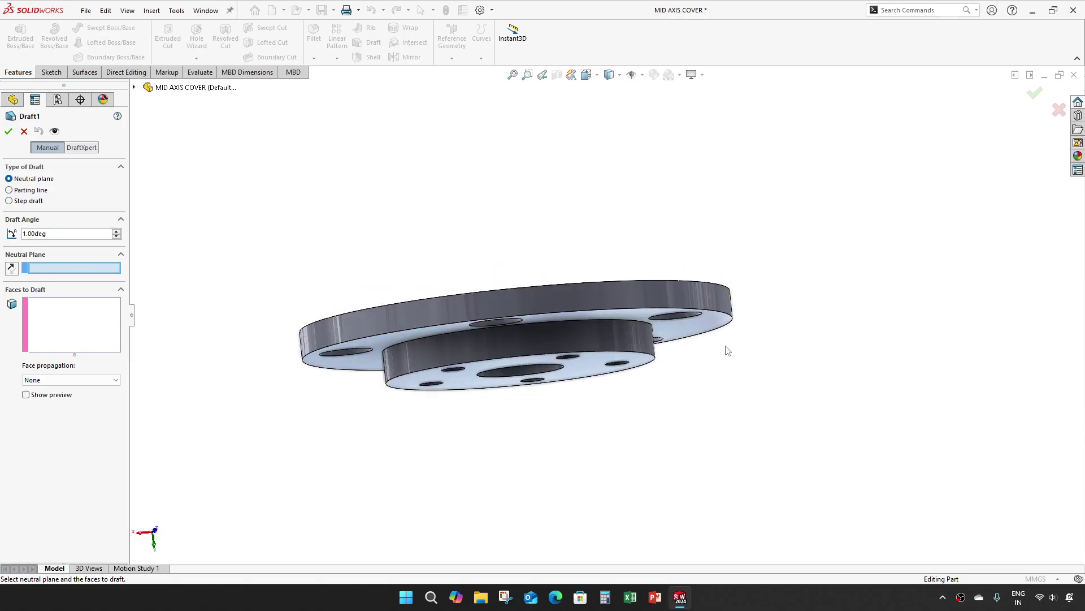
left_click(687, 337)
middle_click_drag(687, 337, 114, 366)
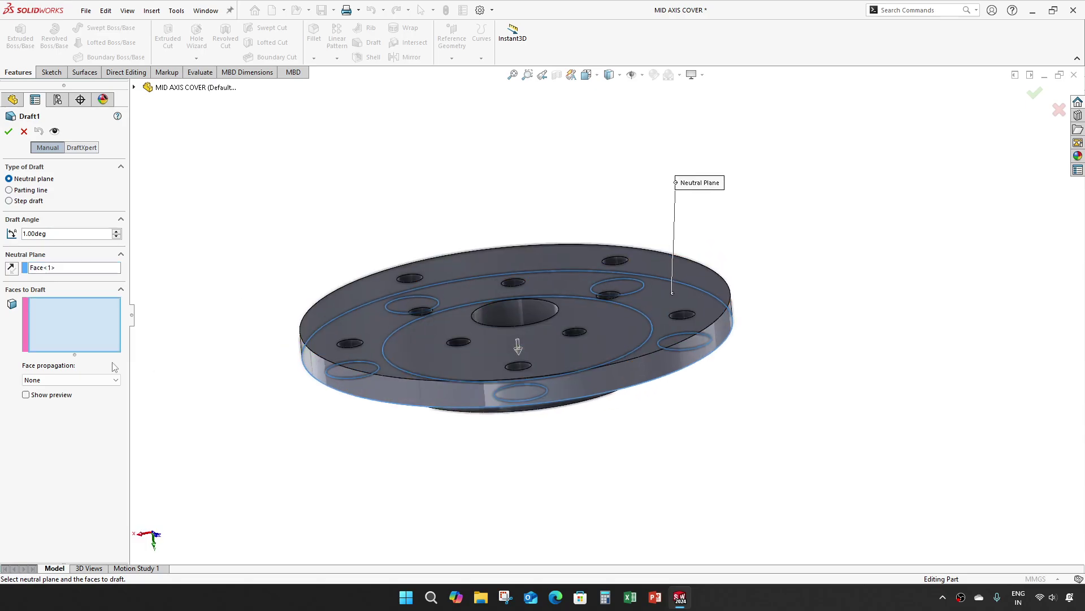
left_click(81, 329)
left_click(738, 334)
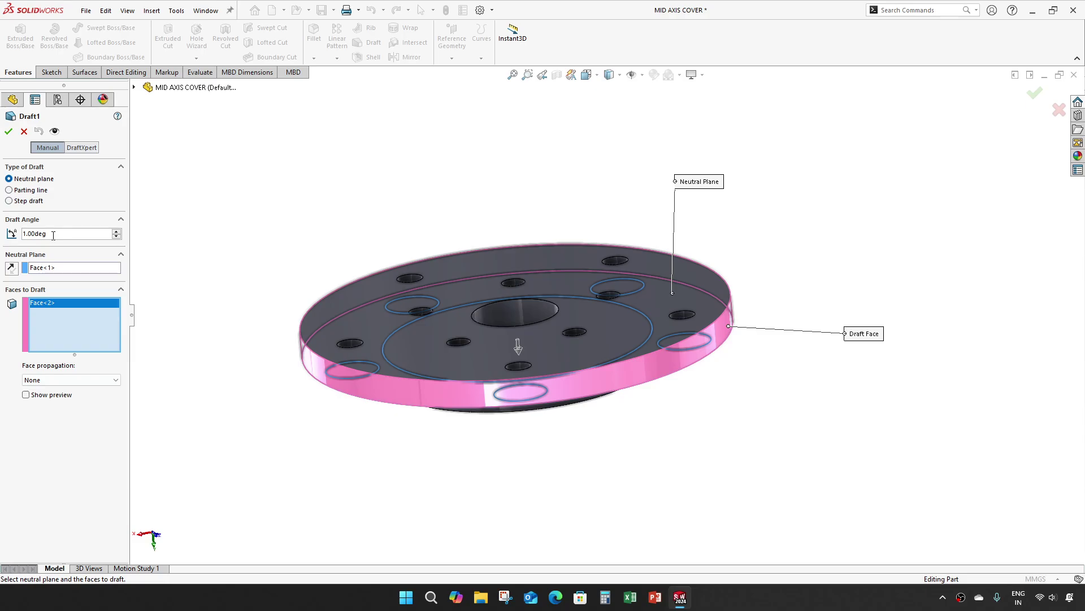
- Set the draft angle to 15°, reverse its direction, and apply it
left_click_drag(60, 234, 2, 237)
type("15")
left_click(26, 394)
middle_click_drag(475, 421, 460, 359)
left_click(12, 268)
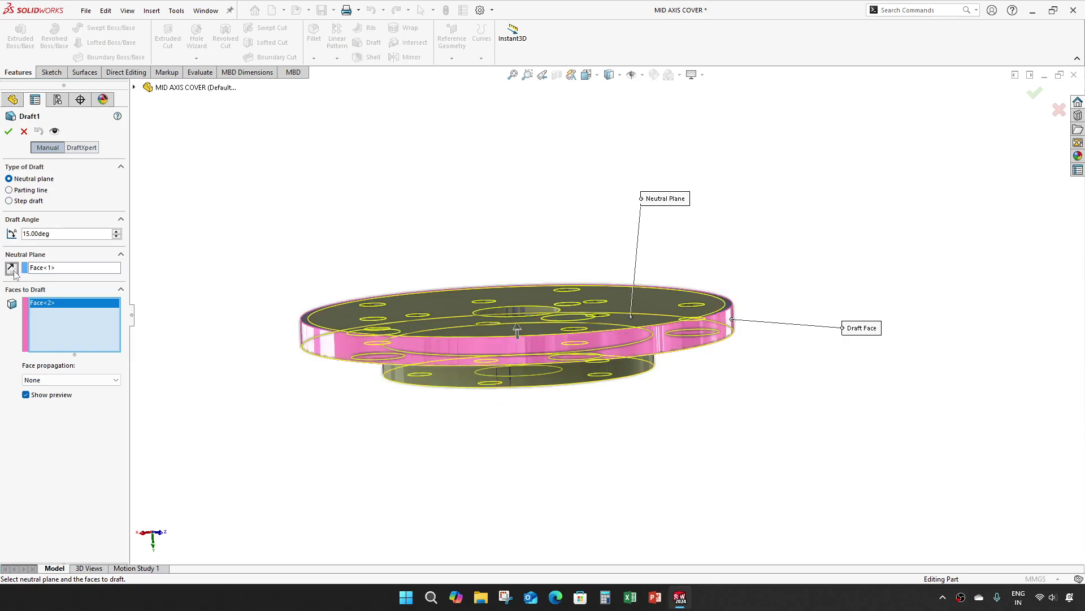
middle_click_drag(290, 371, 285, 432)
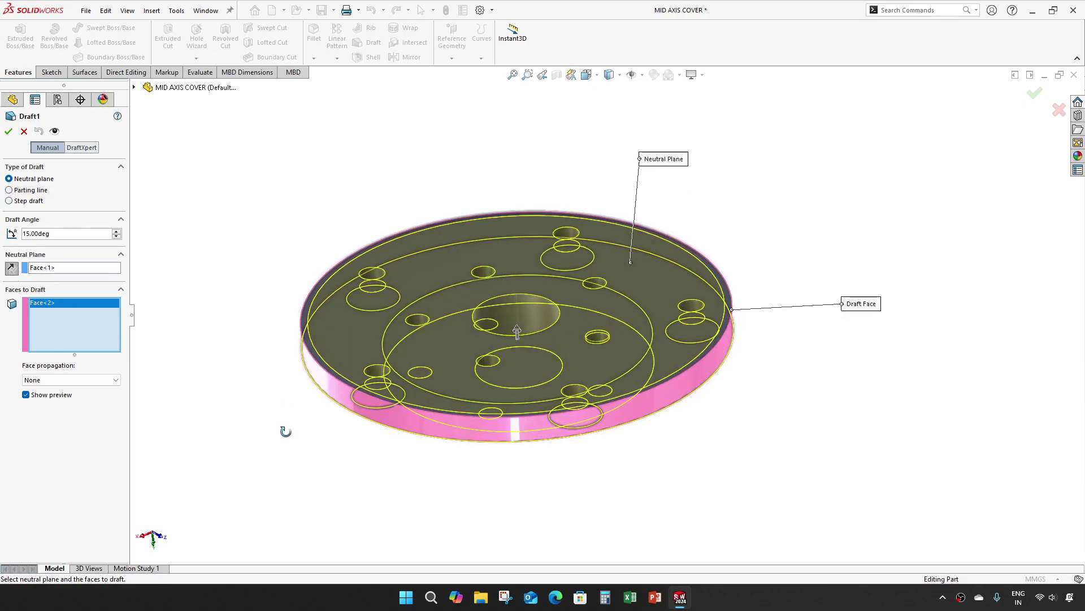
left_click(8, 131)
middle_click_drag(427, 351, 460, 213)
- Check the cover from the bottom and isometric views, then save and close it
scroll(560, 361, "down", 3)
key("ctrl+8")
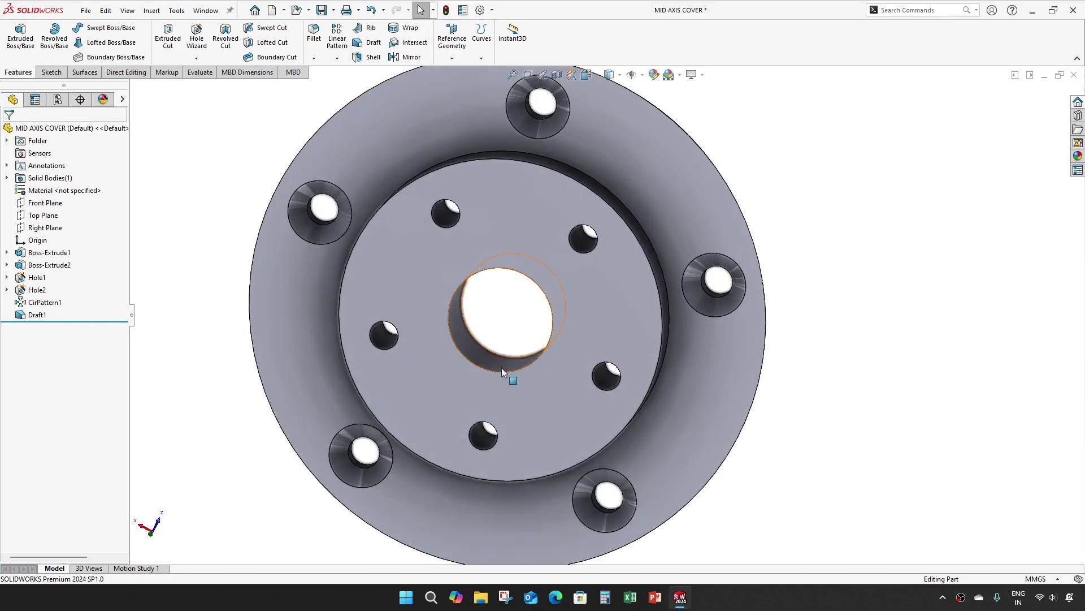
key("ctrl+8")
key("ctrl+7")
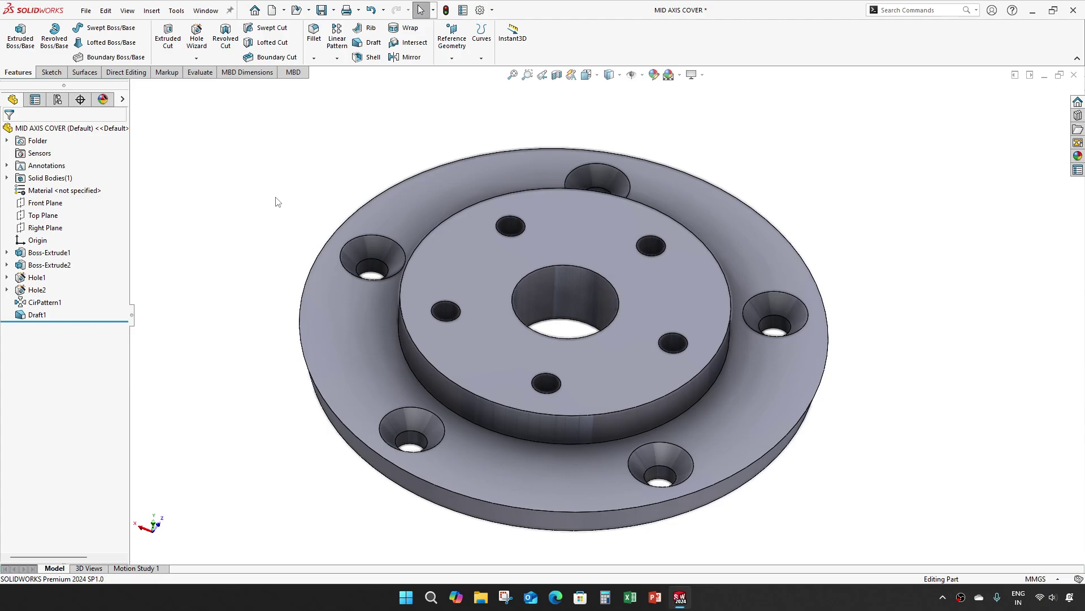
key("ctrl+s")
left_click(1074, 75)
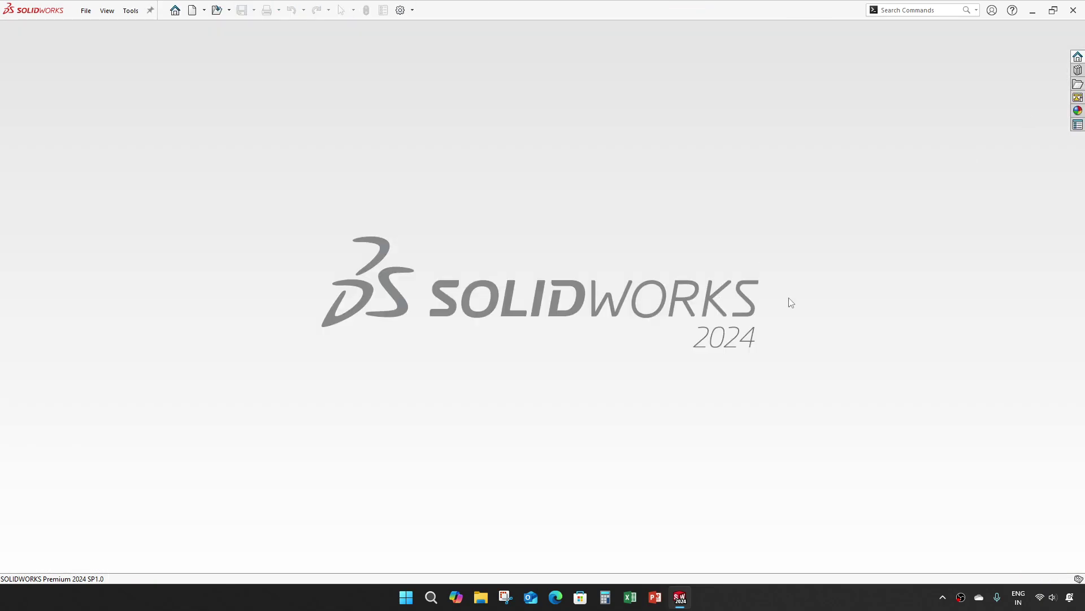
- Create a new blank part and save it as 'MID COMPRESSION FAN'
left_click(86, 10)
left_click(110, 27)
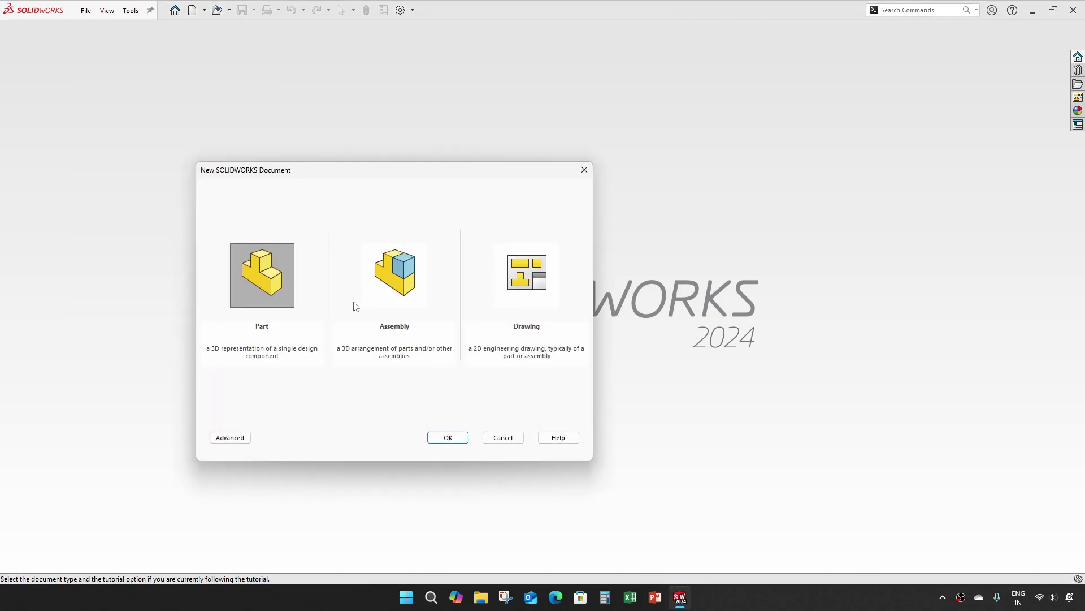
left_click(446, 438)
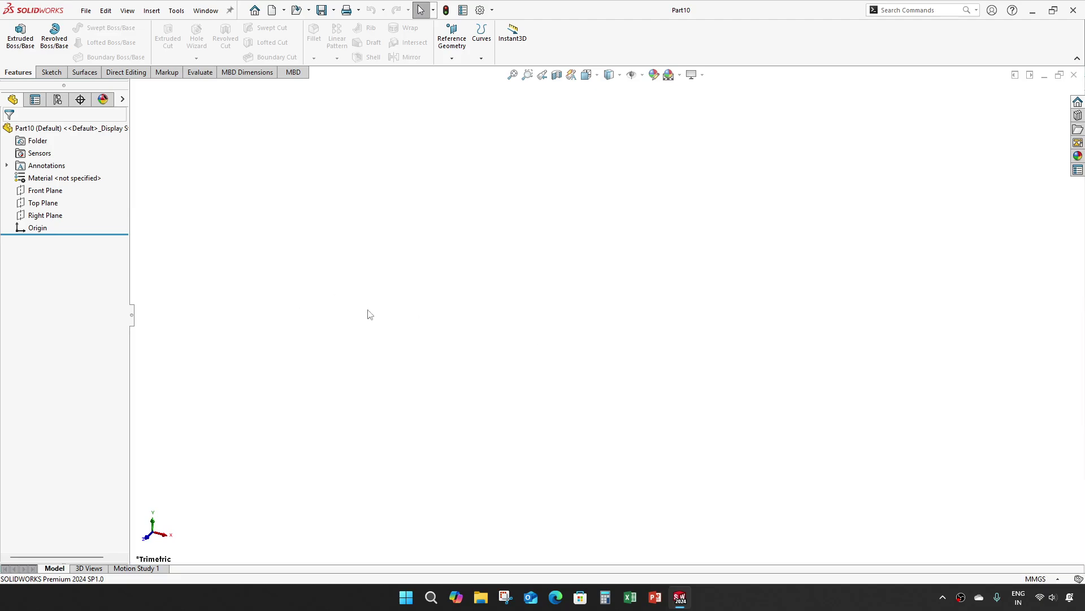
key("ctrl+s")
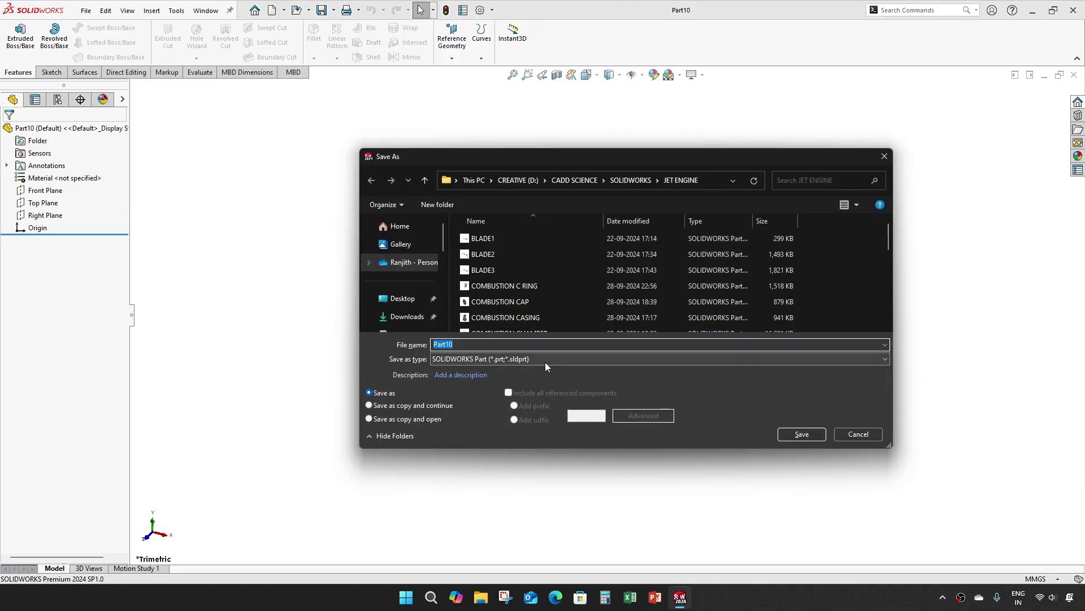
type("MID CO")
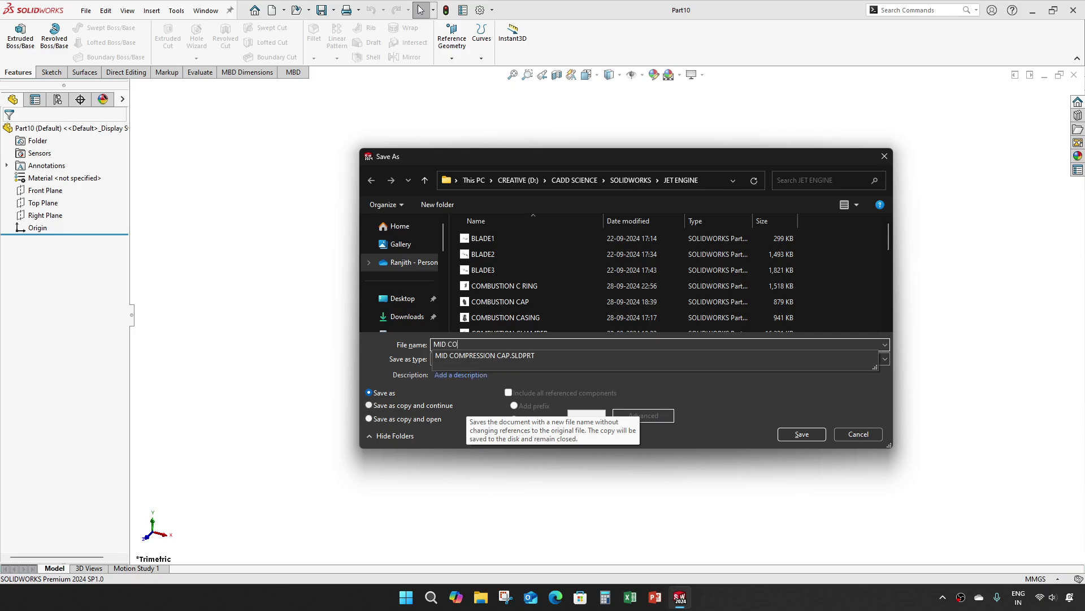
type("MPRESSION FAN")
key("Return")
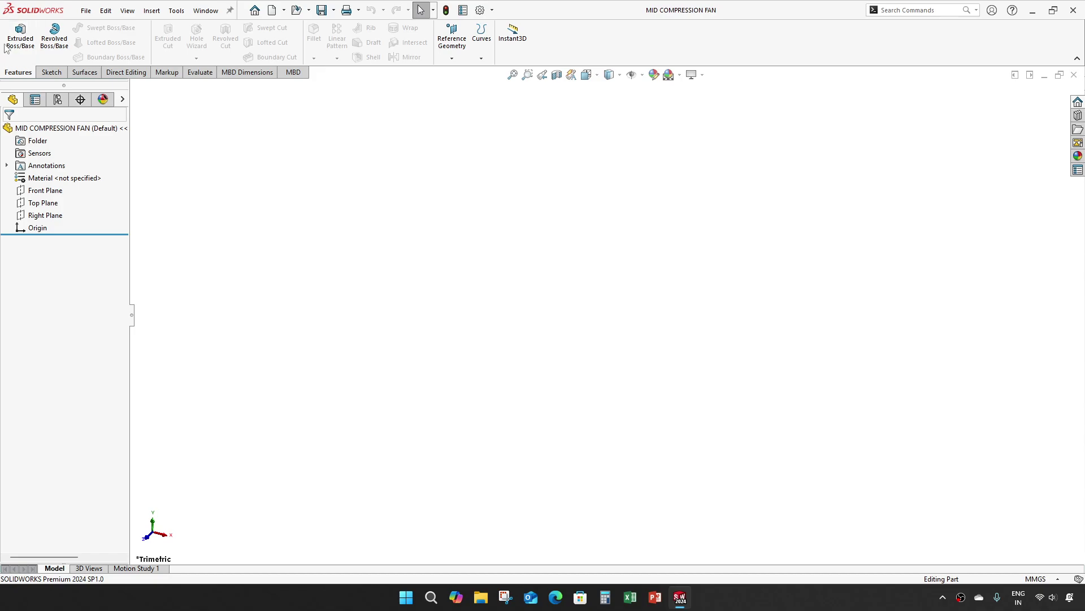
- Sketch a Ø145 circle centred at the origin on the Top Plane
left_click(20, 34)
left_click(503, 218)
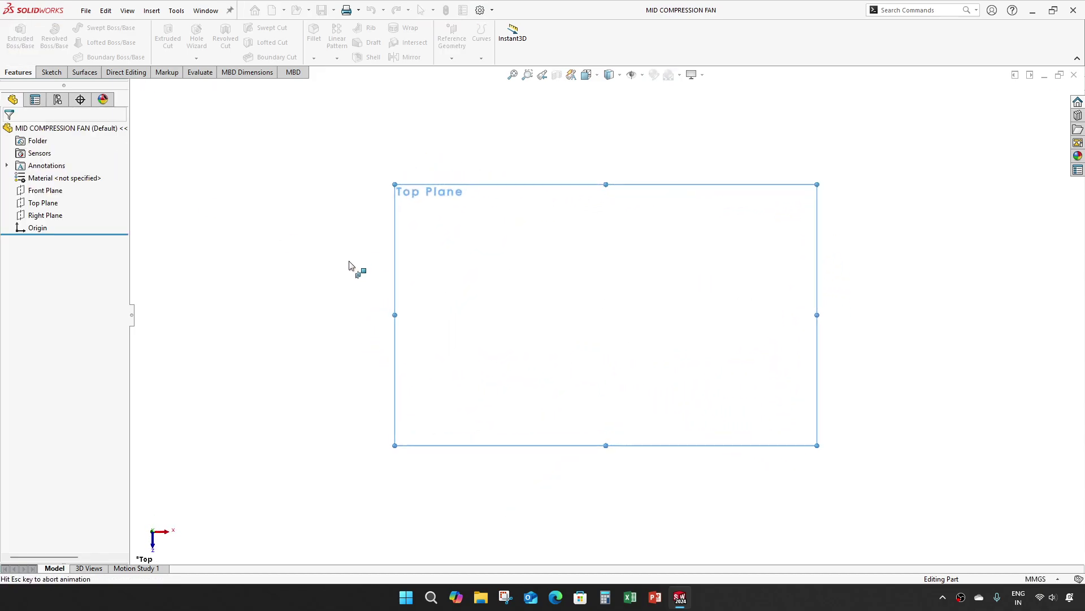
left_click(97, 28)
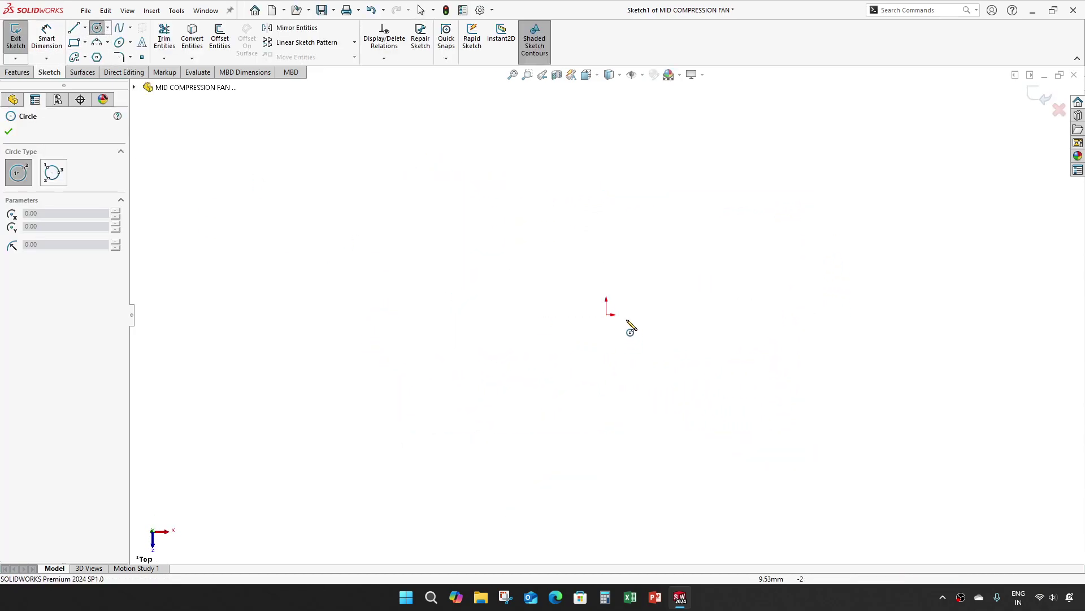
left_click(607, 313)
left_click(684, 212)
key("Escape")
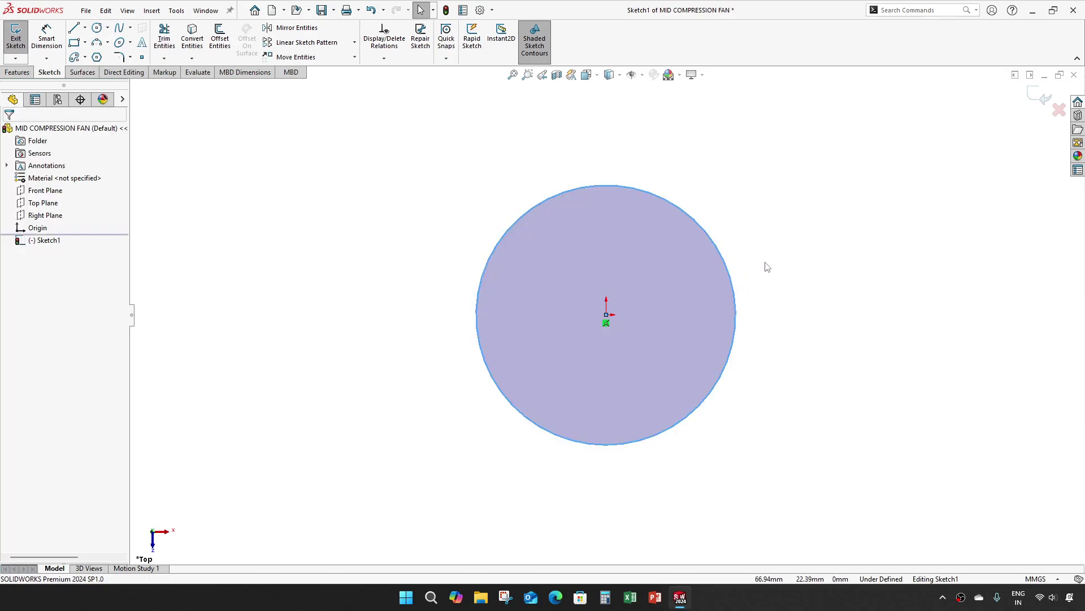
key("d")
left_click(735, 276)
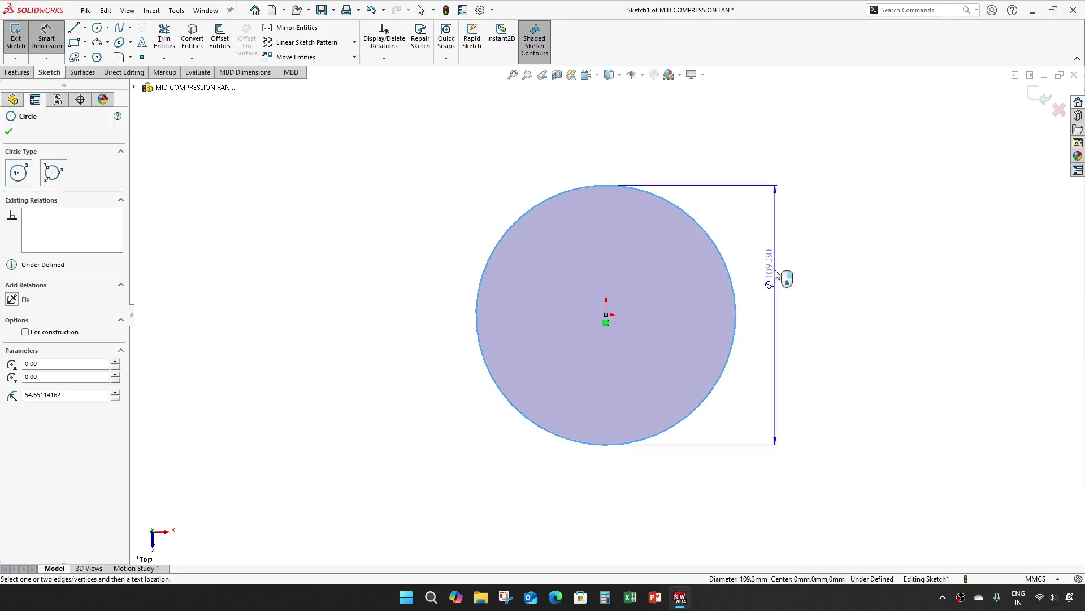
left_click(776, 270)
type("145")
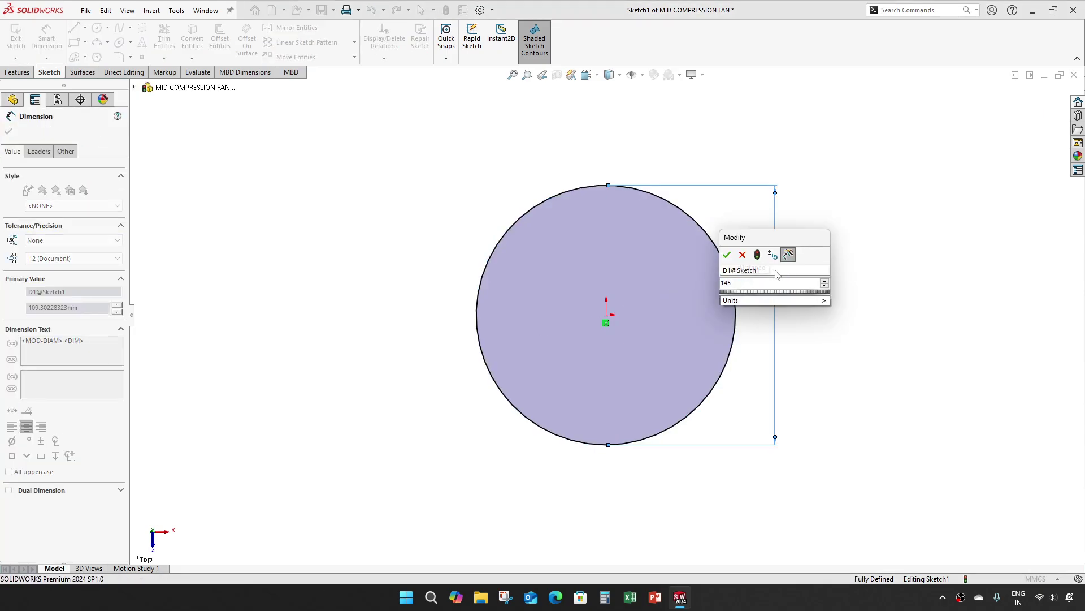
key("Return")
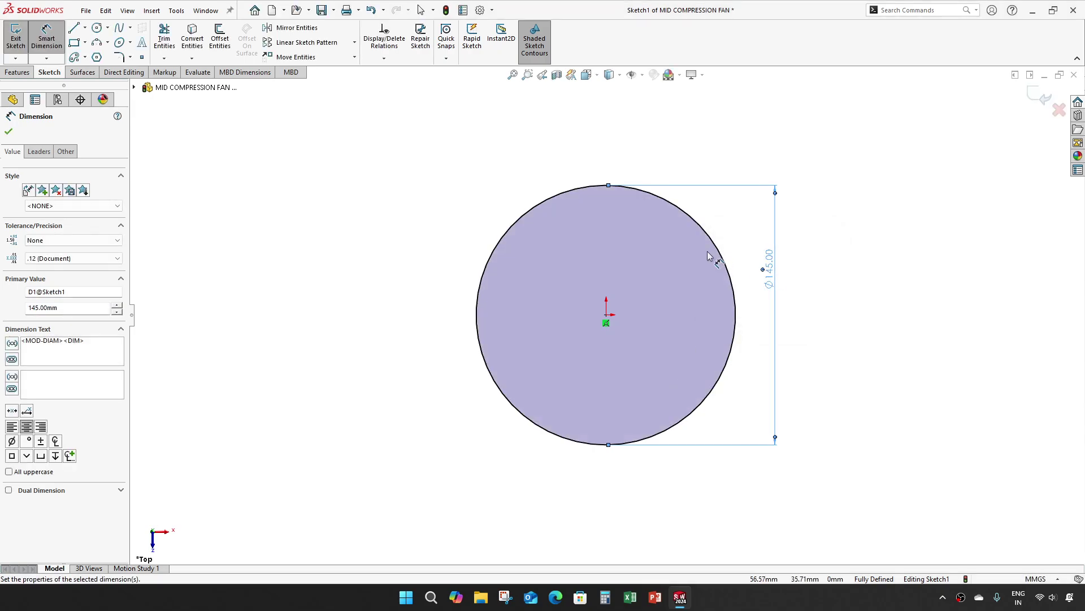
- Extrude the circle 26 mm to form the solid disc
left_click(1041, 97)
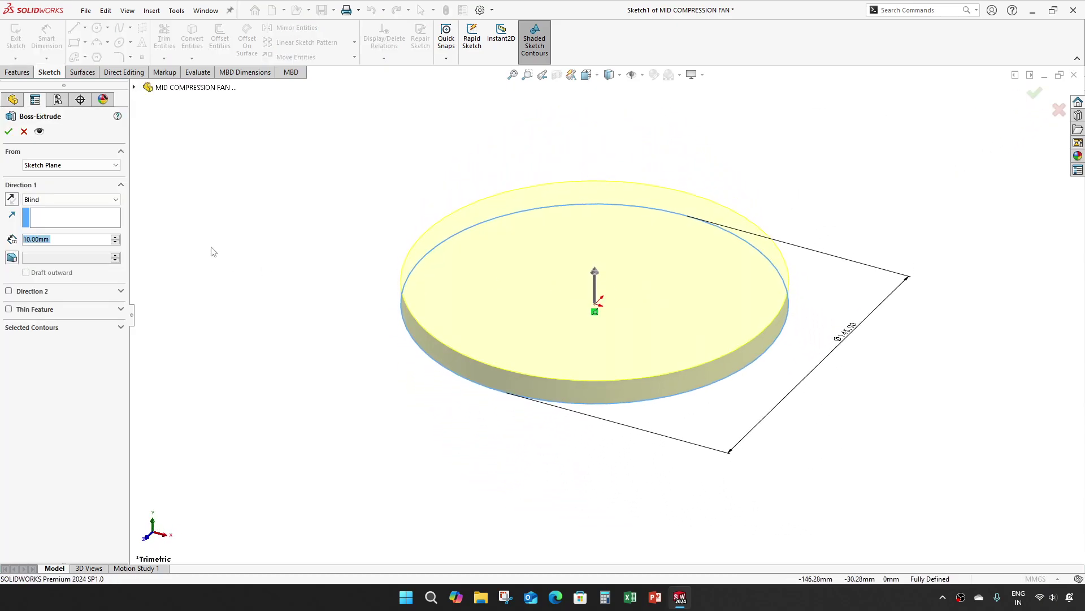
type("26")
key("Return")
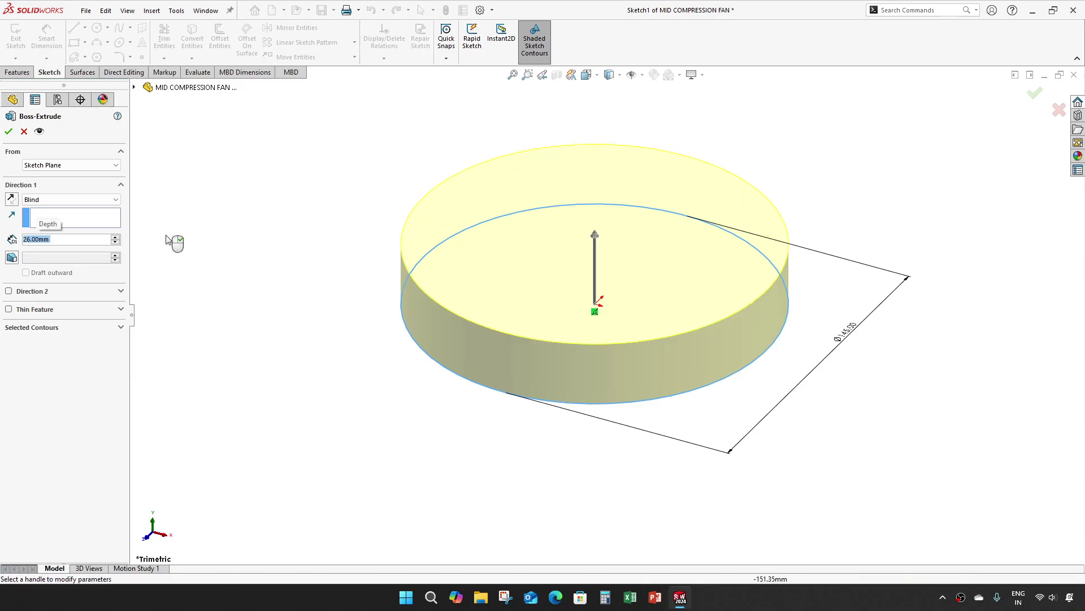
key("Return")
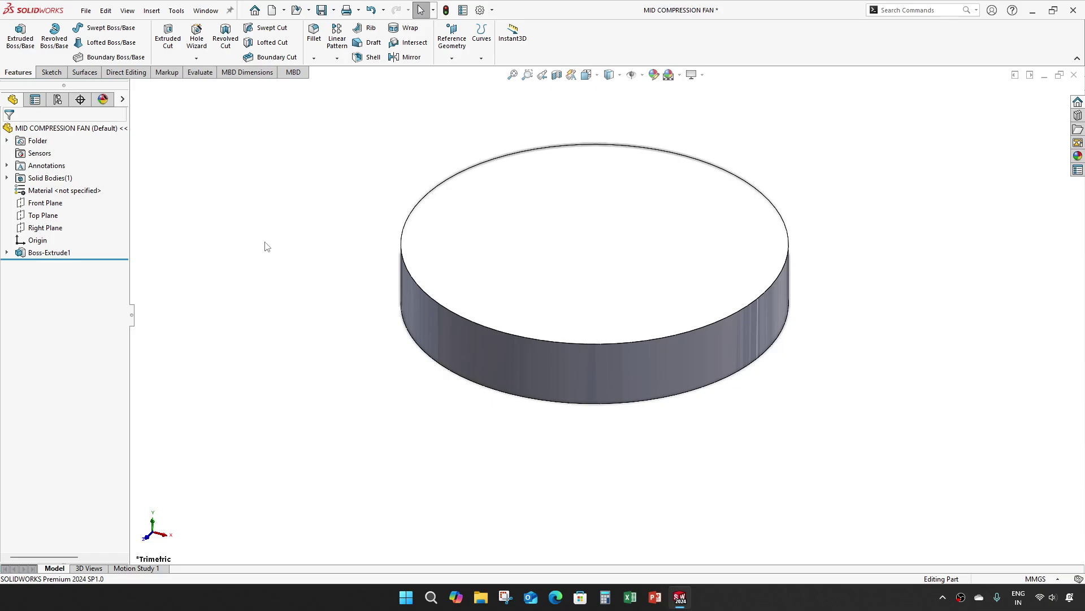
- Chamfer the disc's top circular edge with an 8 mm distance at 45°
middle_click_drag(305, 226, 330, 210)
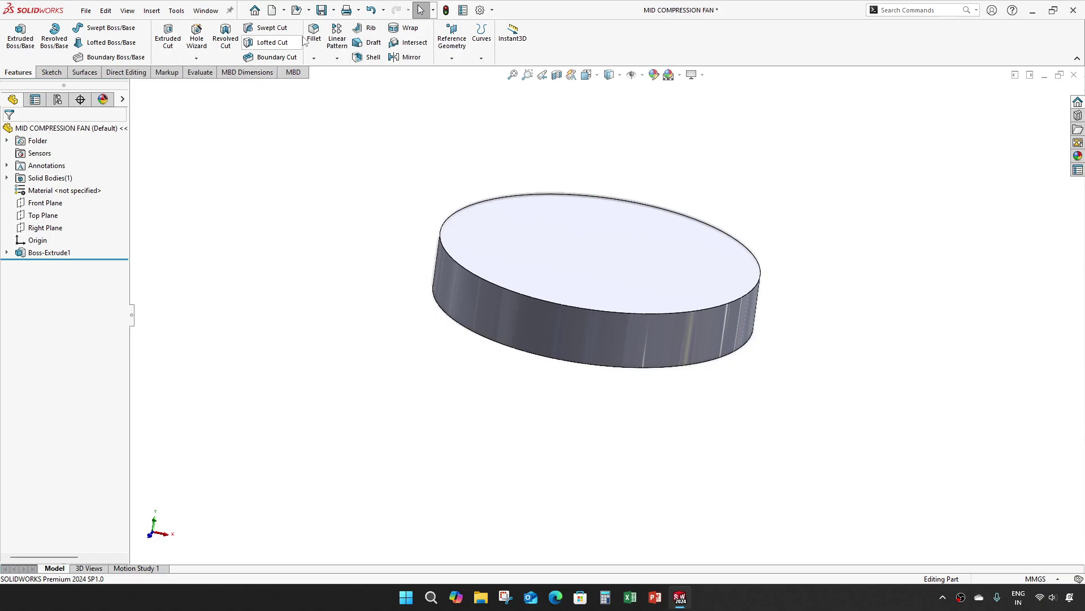
left_click(314, 58)
left_click(333, 85)
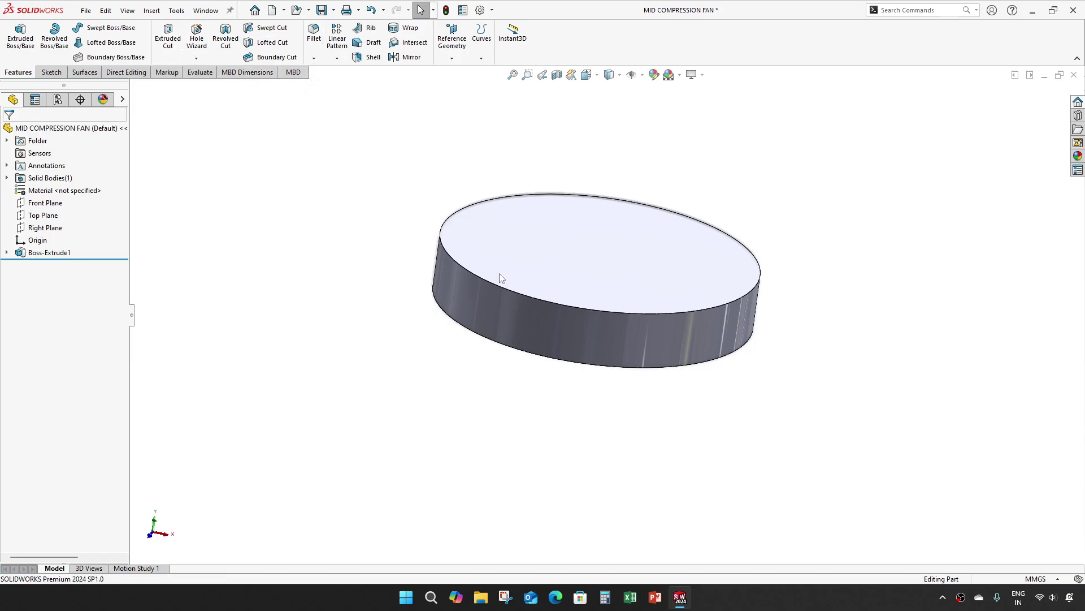
left_click(441, 237)
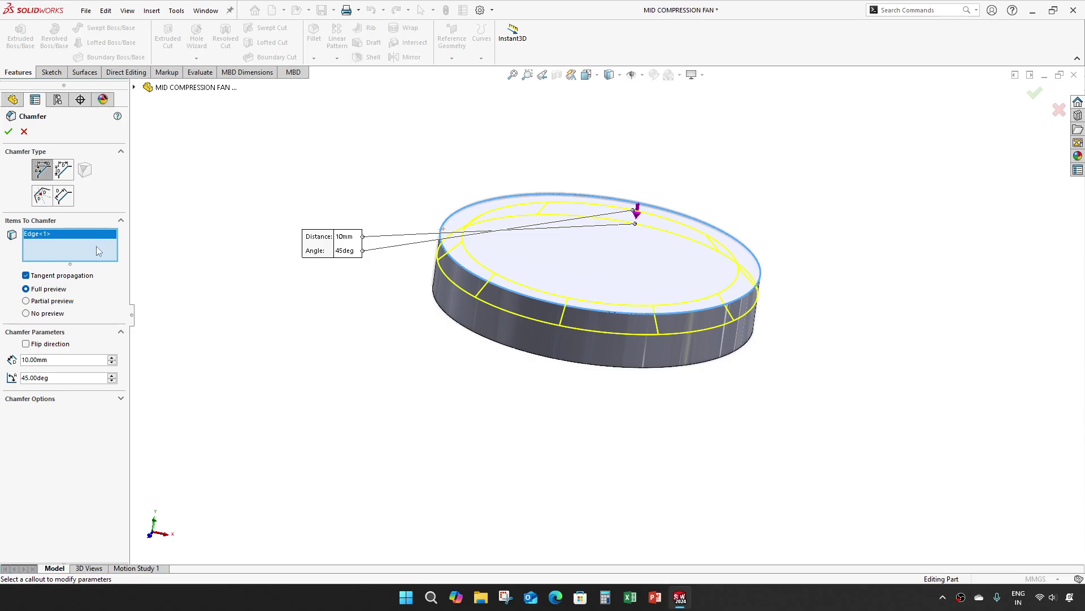
double_click(39, 361)
type("8")
key("Return")
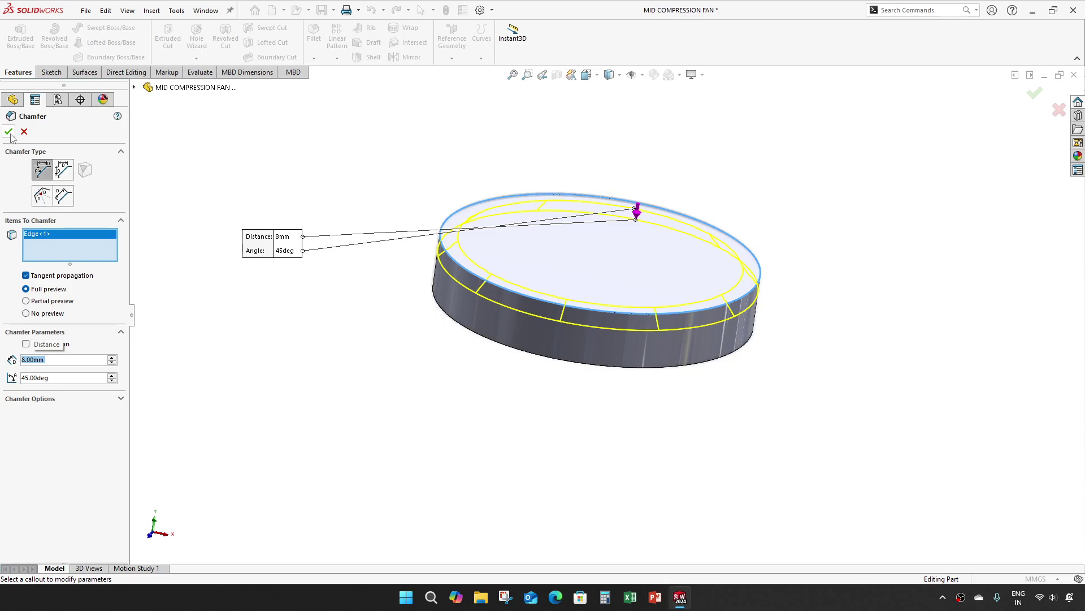
left_click(8, 131)
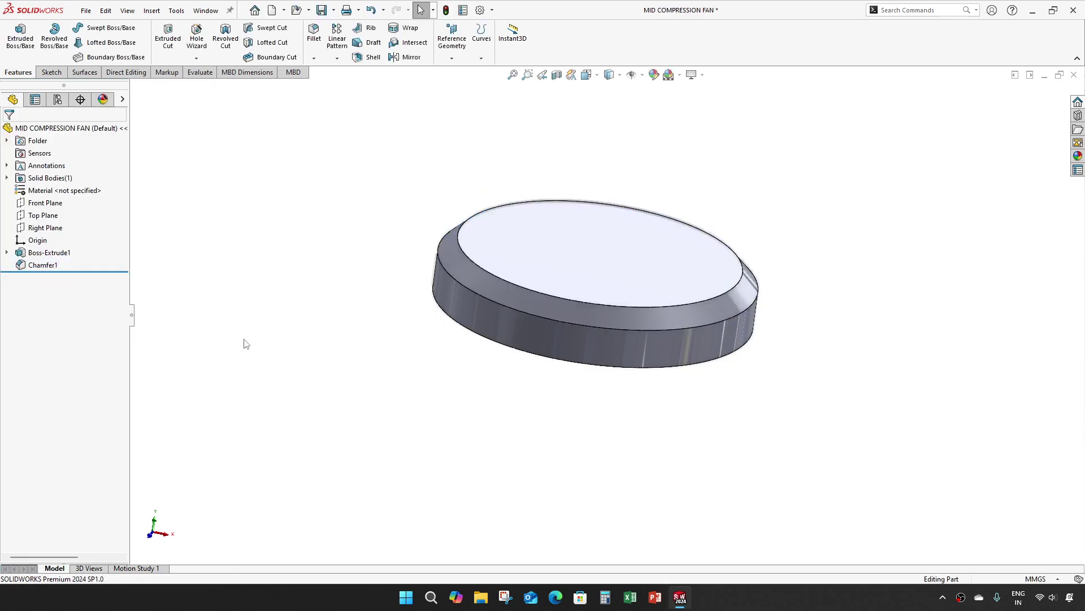
scroll(532, 226, "down", 2)
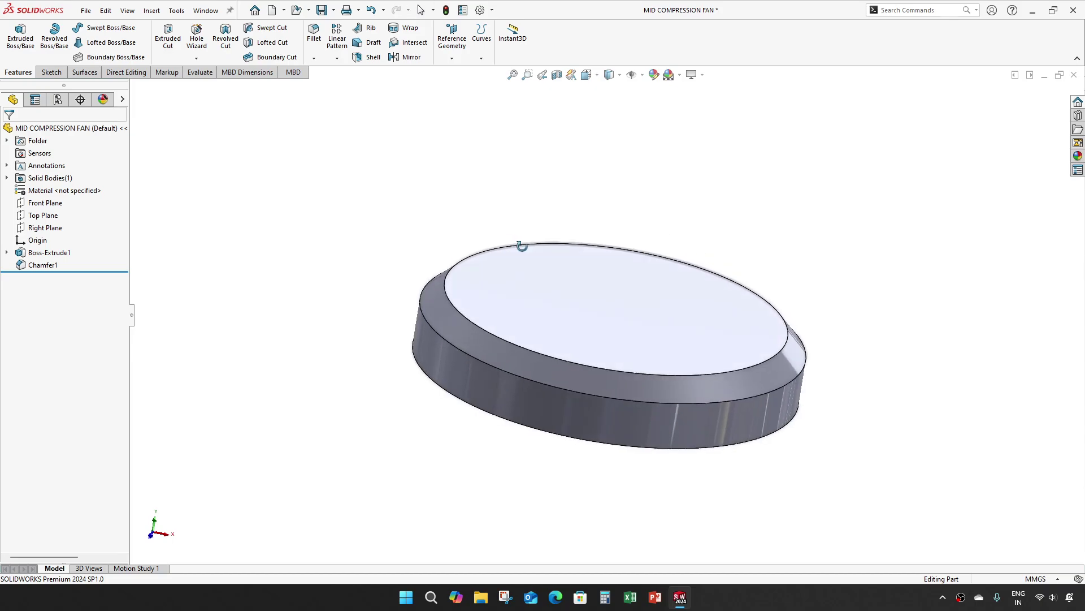
- Apply a 2 mm fillet to the chamfered rim's edge loop
left_click(313, 33)
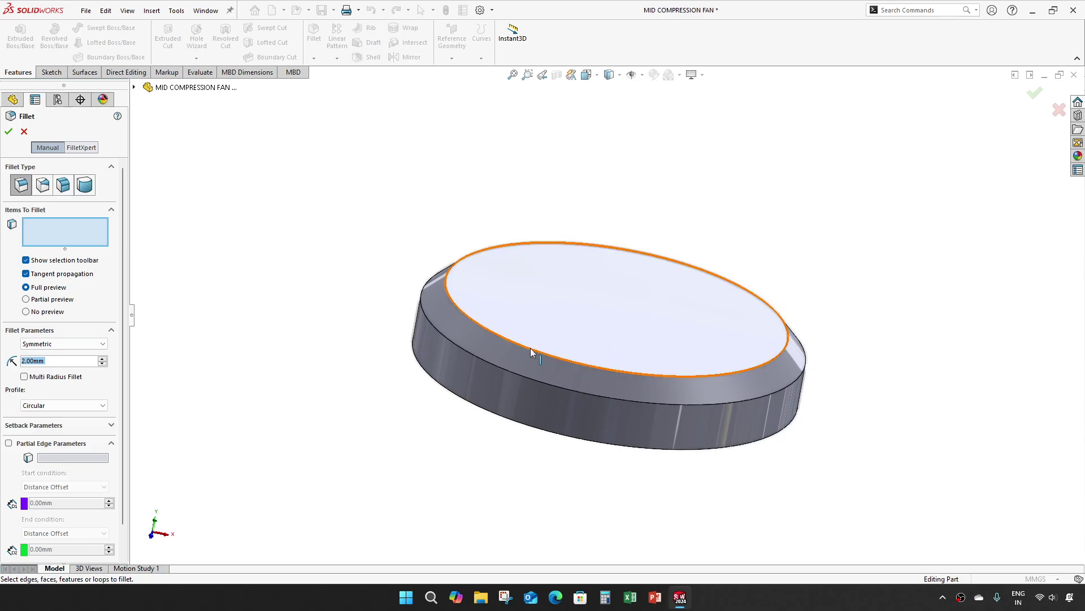
left_click(509, 373)
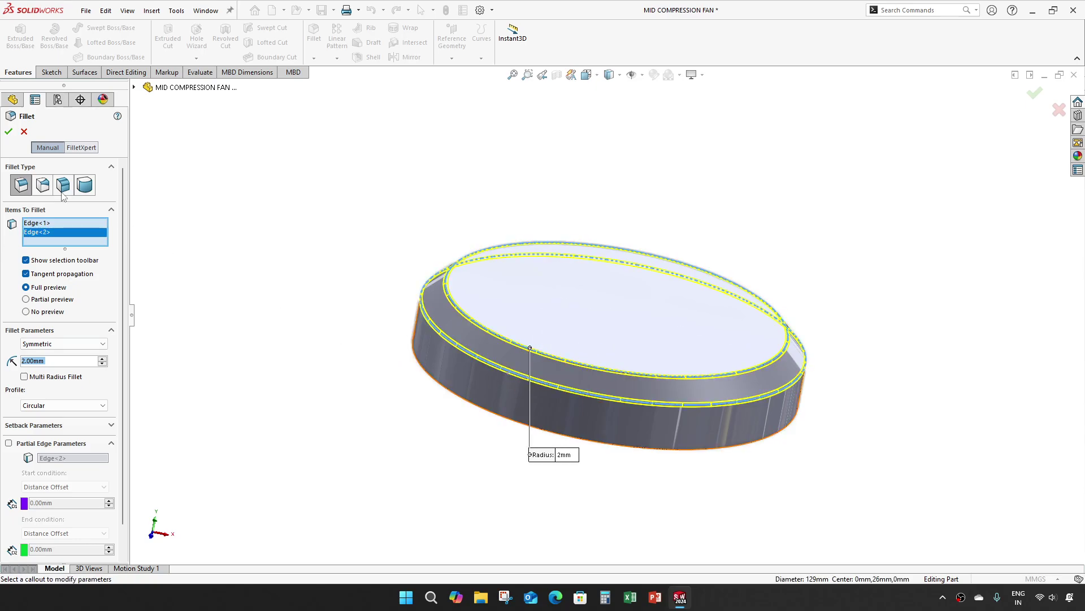
left_click(9, 131)
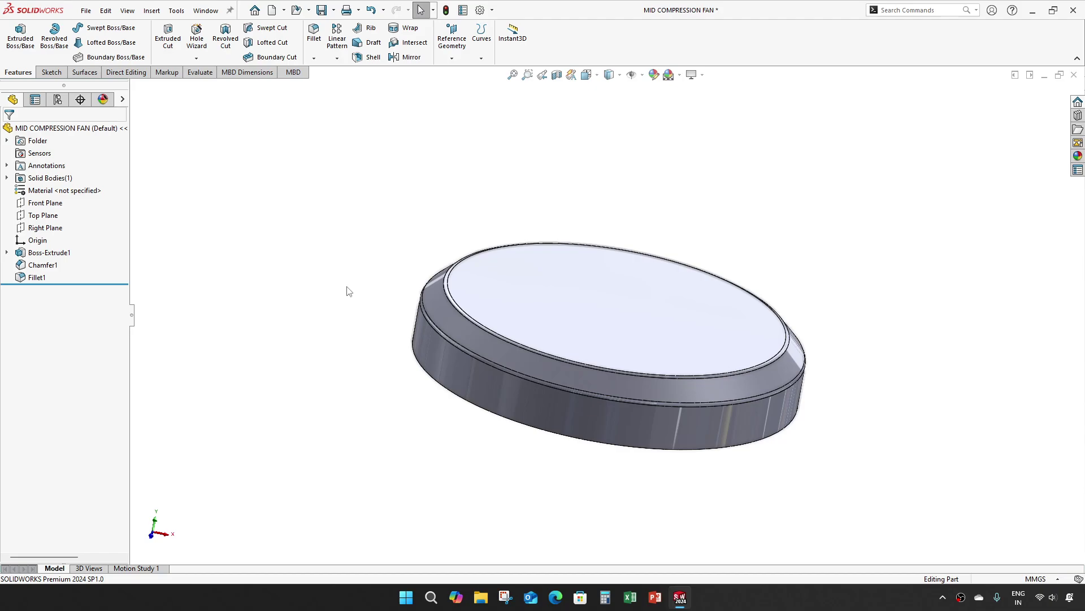
- Select the Right Plane and begin an extrusion sketch on it
middle_click_drag(368, 307, 333, 266)
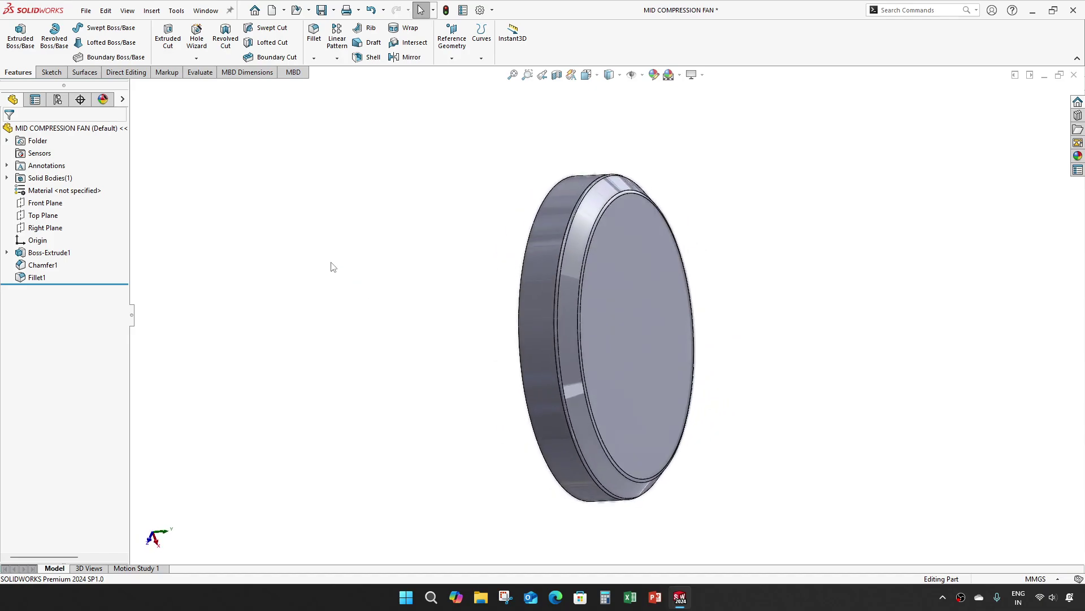
left_click(48, 231)
left_click(196, 271)
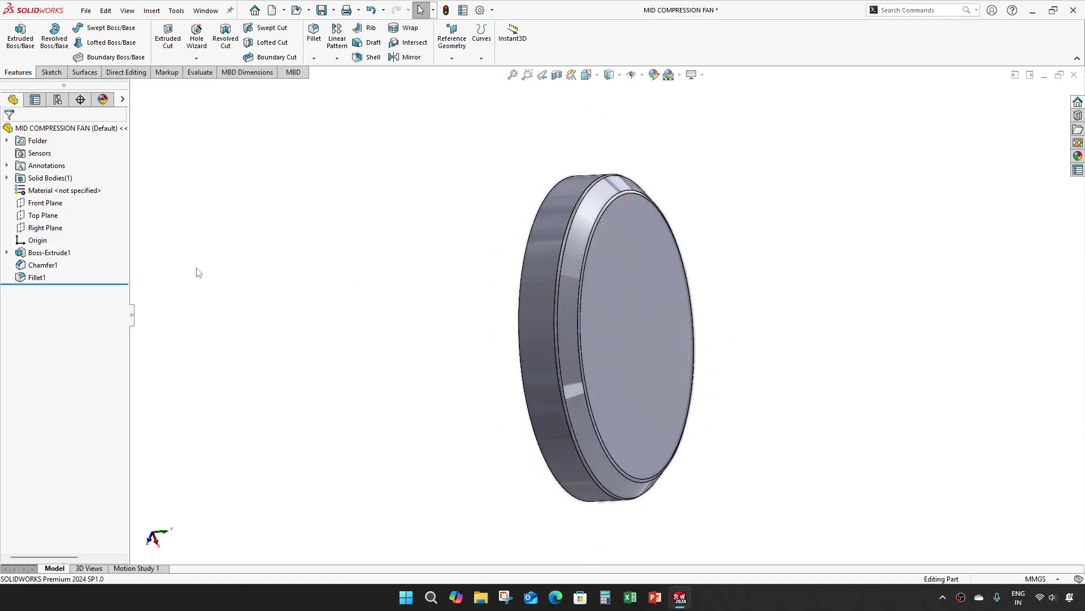
left_click(50, 229)
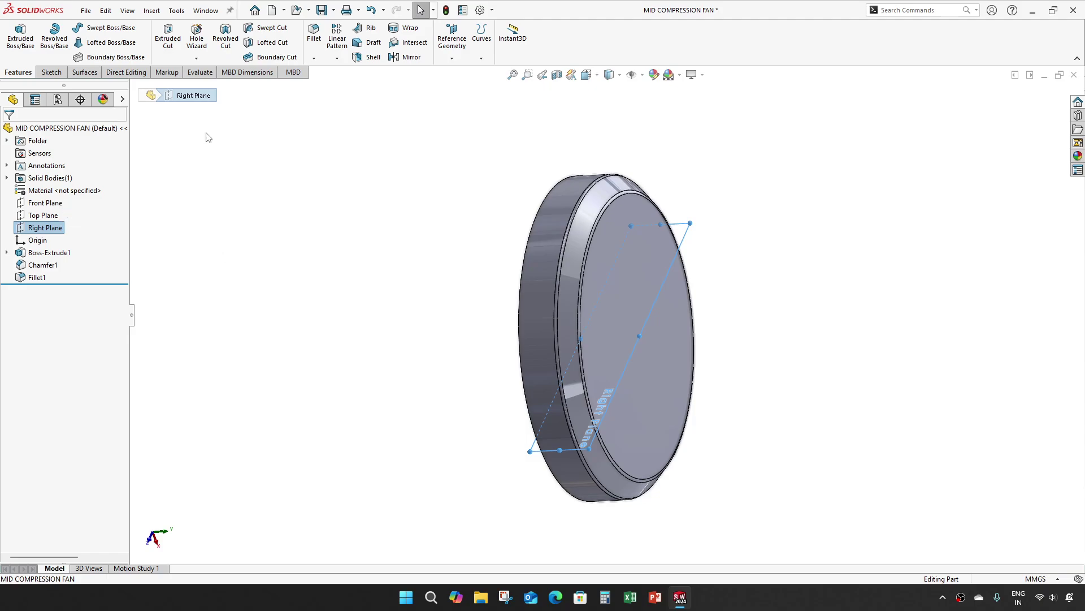
left_click(26, 43)
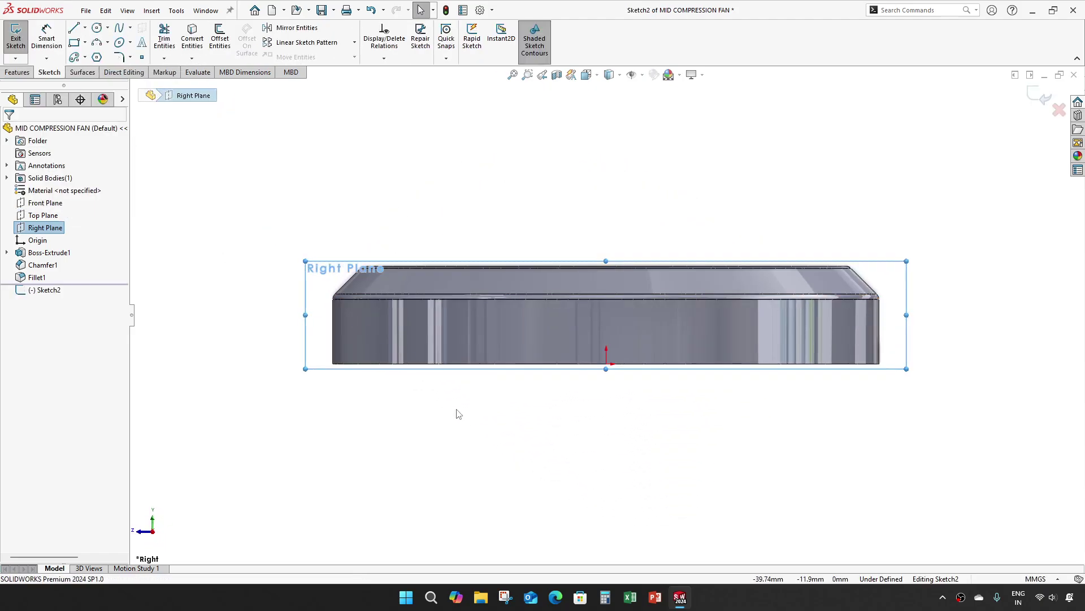
scroll(628, 314, "down", 2)
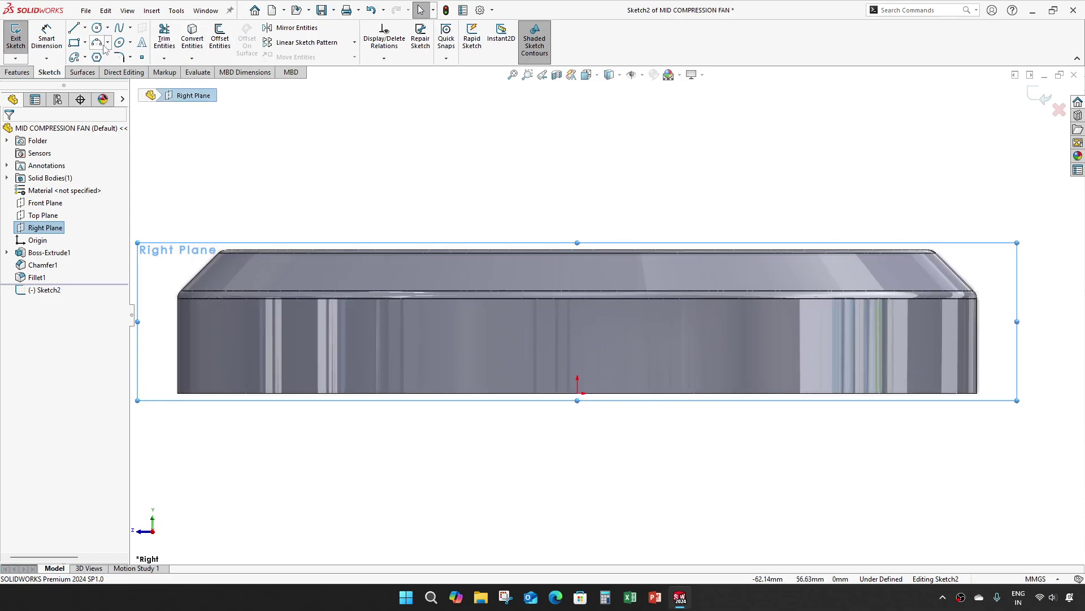
- Choose the Centerpoint Arc Slot tool and view the Right Plane face-on
left_click(74, 58)
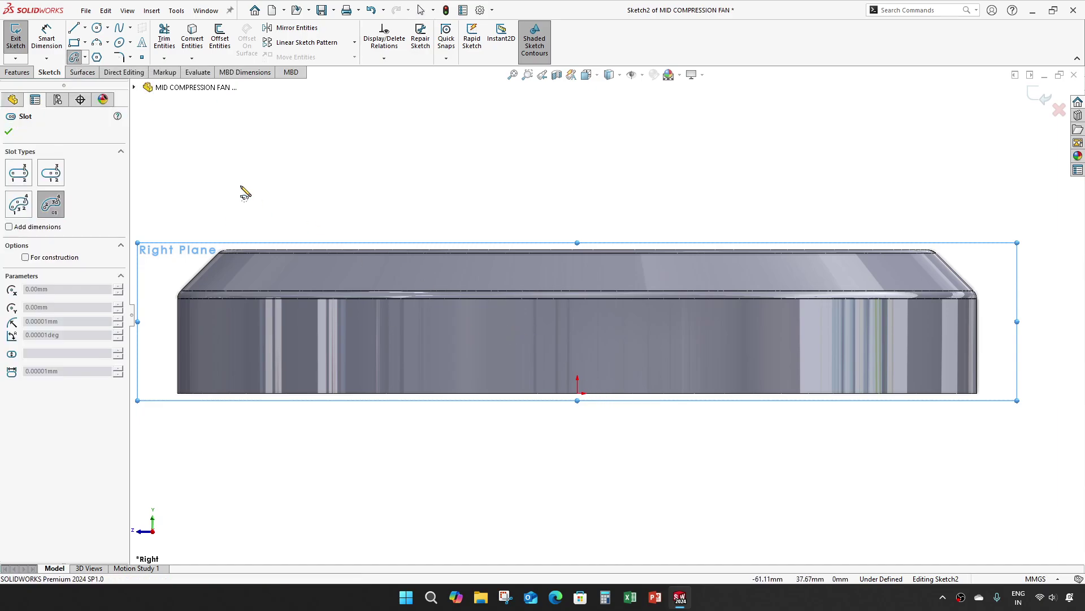
scroll(620, 346, "down", 1)
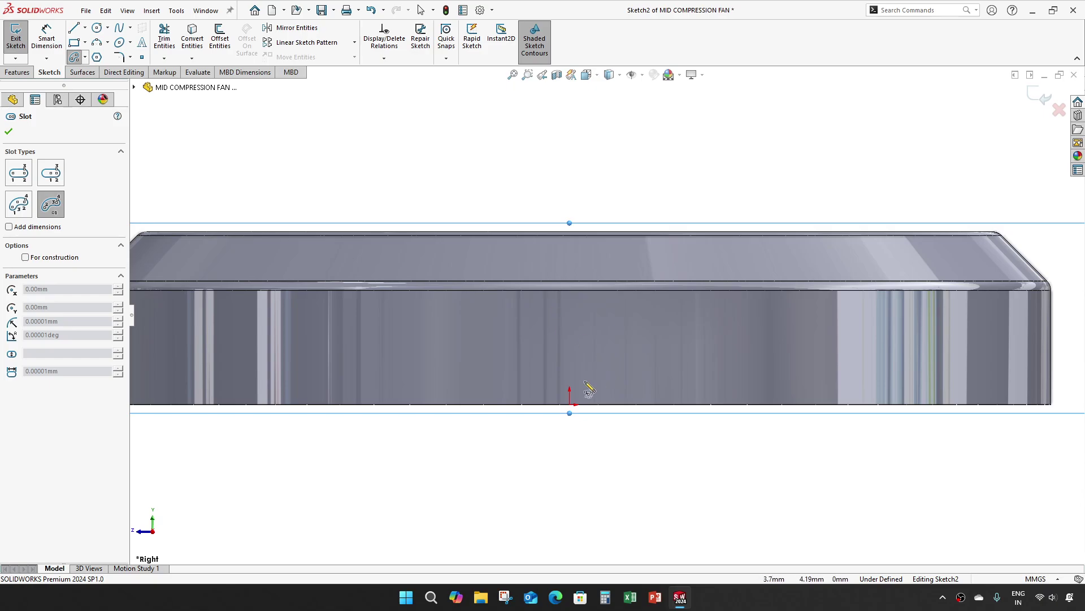
mouse_move(533, 400)
middle_mouse_down()
mouse_move(528, 409)
mouse_move(572, 393)
mouse_move(516, 460)
middle_mouse_up()
scroll(511, 347, "down", 5)
mouse_move(505, 323)
middle_mouse_down()
mouse_move(497, 300)
mouse_move(509, 316)
mouse_move(497, 315)
mouse_move(683, 337)
middle_mouse_up()
key("space")
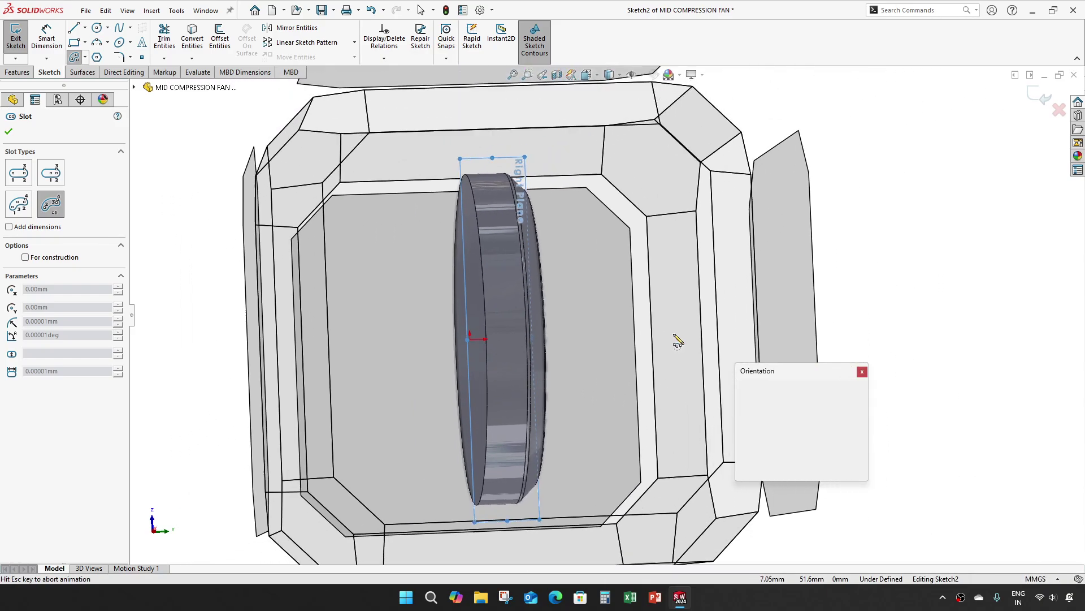
left_click(533, 366)
scroll(592, 338, "down", 3)
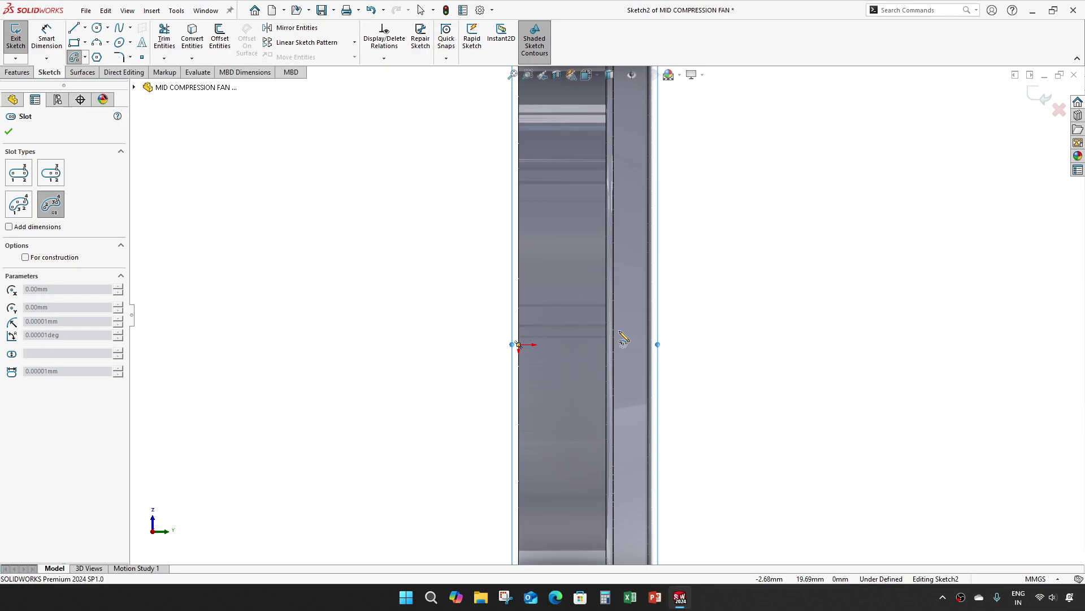
scroll(616, 325, "down", 2)
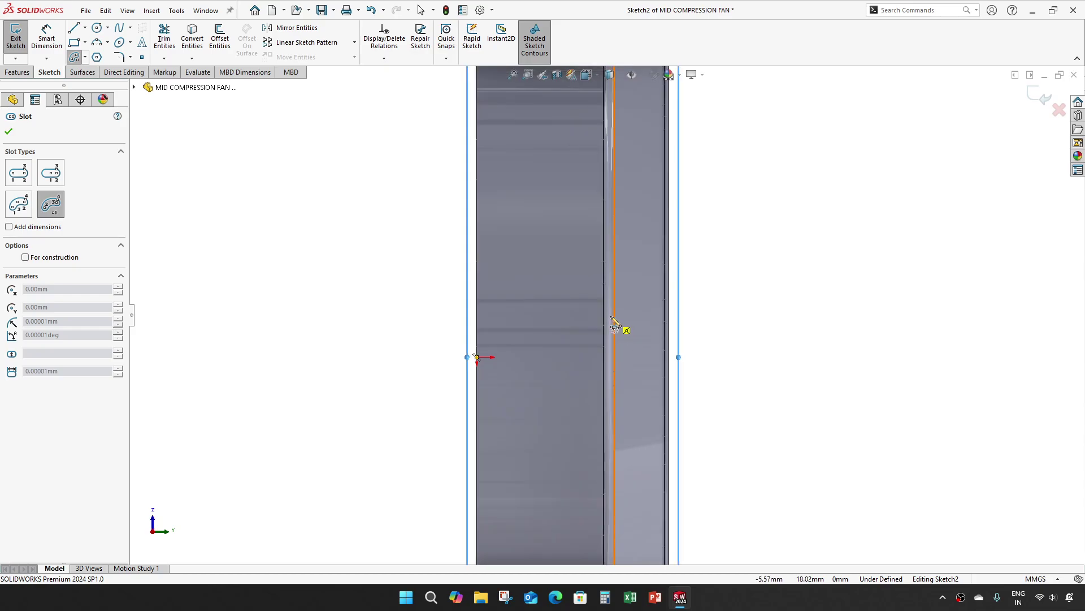
- Draw a centerpoint arc slot and drag its ends into a curved blade shape
left_click(646, 330)
left_click(531, 329)
left_click(584, 233)
left_click(562, 314)
key("Escape")
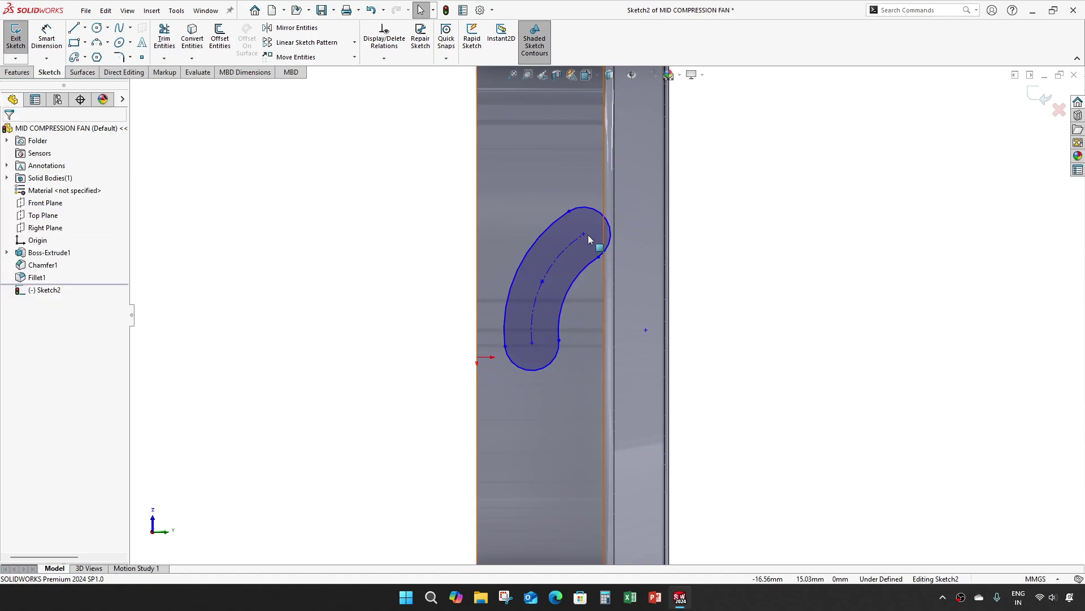
left_click_drag(585, 235, 630, 311)
left_click_drag(532, 342, 518, 391)
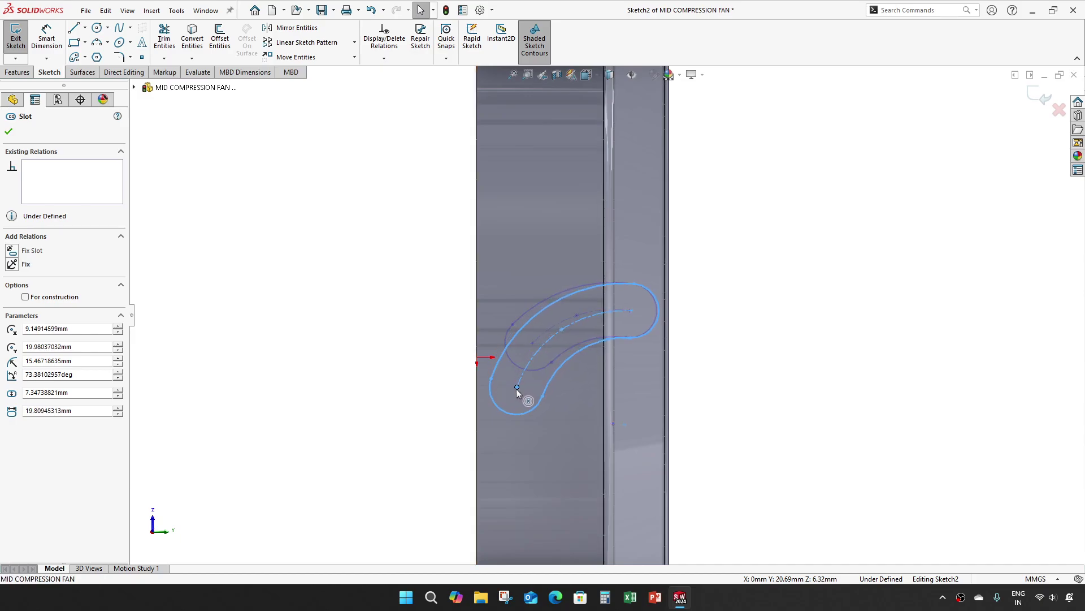
left_click(765, 419)
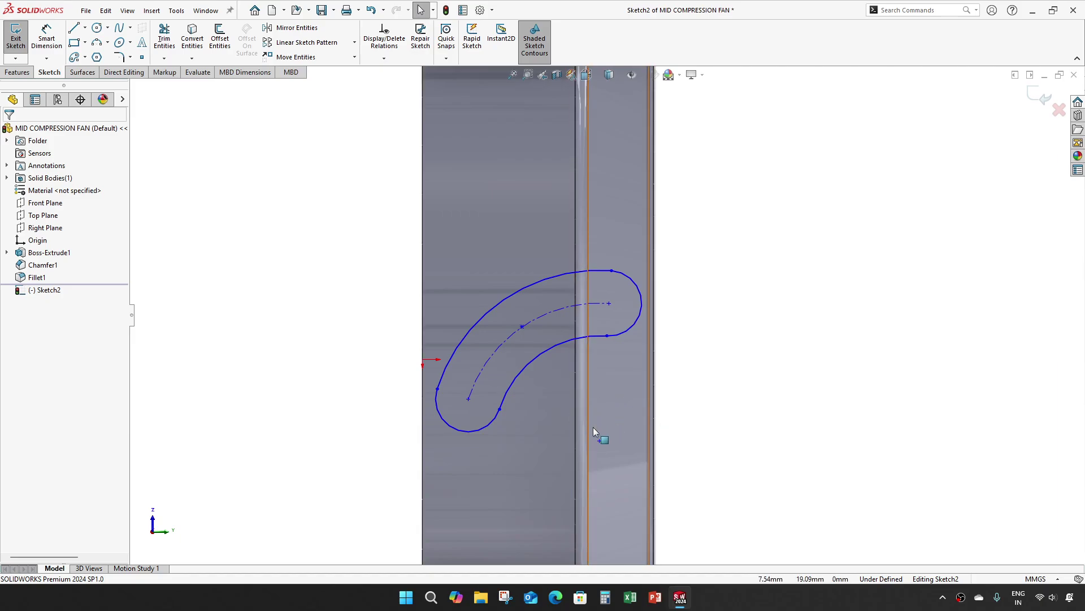
- Reposition and stretch the slot, then make its end point vertical with the origin
scroll(608, 312, "up", 2)
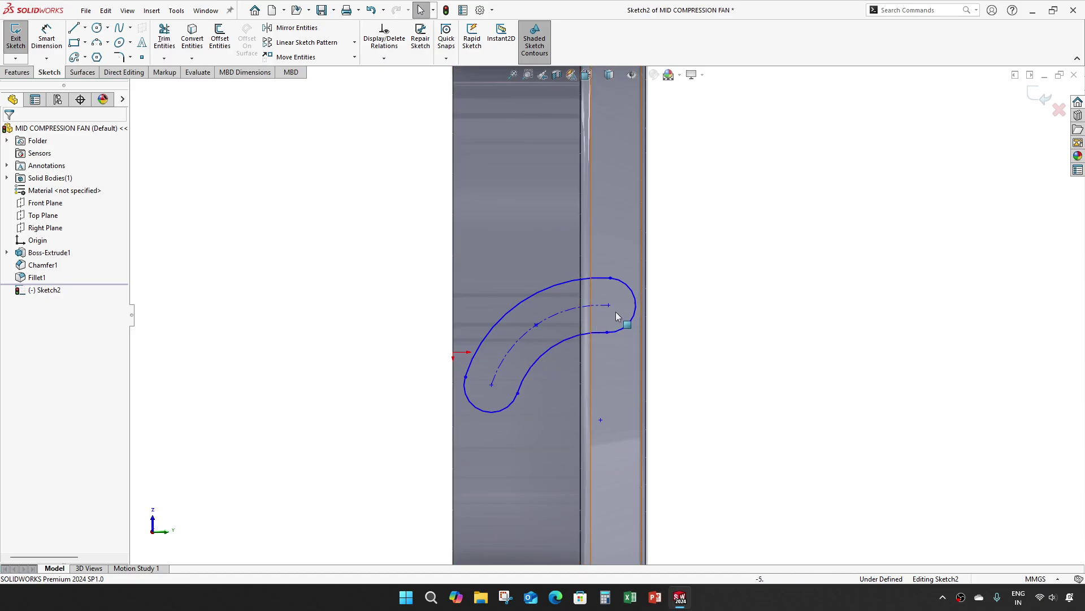
left_click_drag(538, 324, 512, 369)
key("Escape")
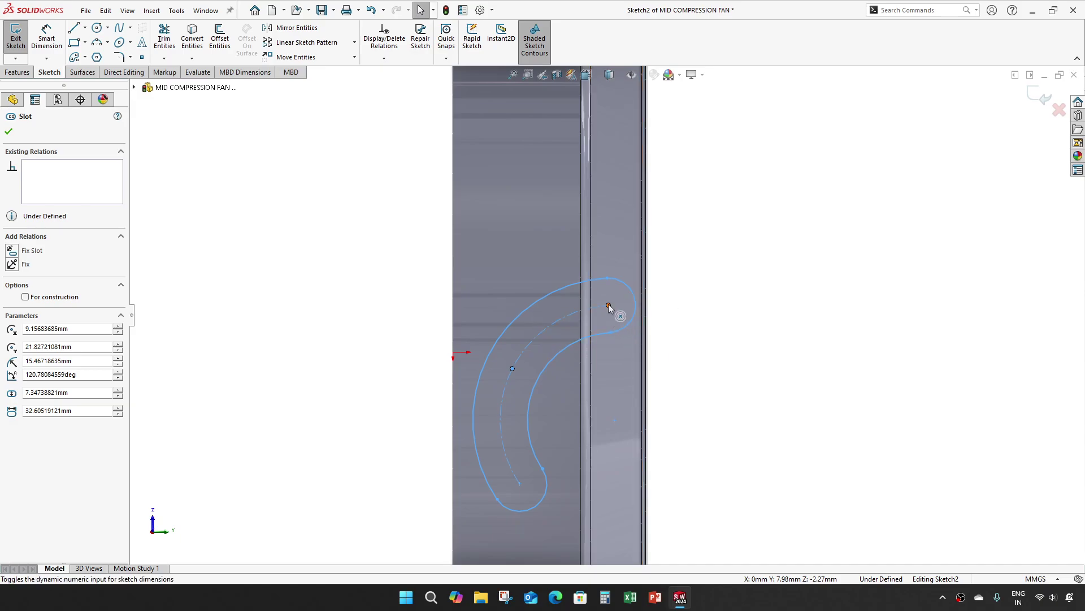
left_click_drag(609, 304, 613, 355)
left_click(453, 351, "ctrl")
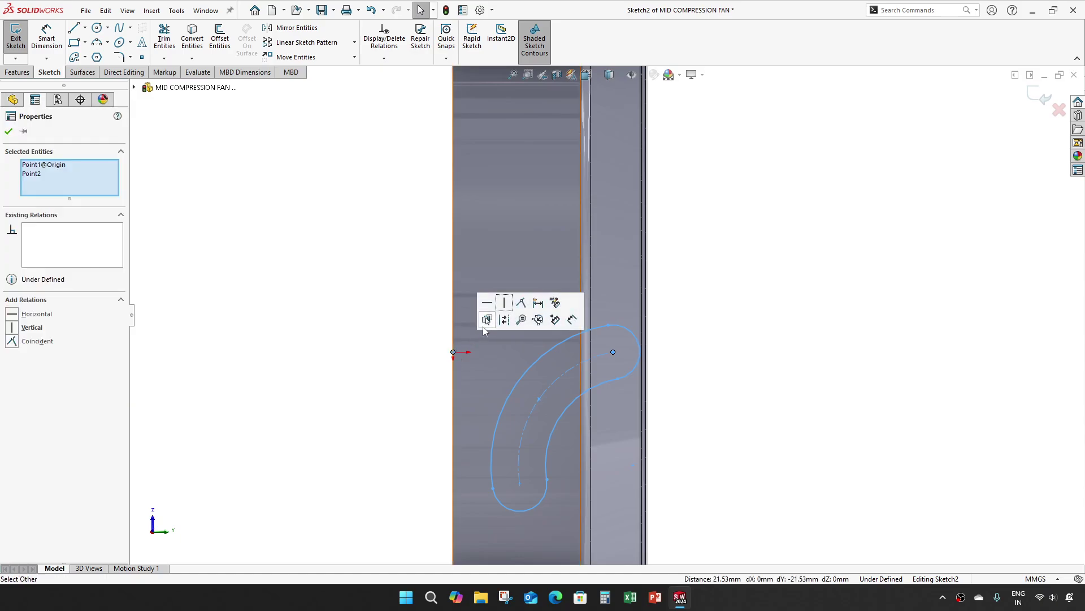
left_click(505, 306)
left_click(700, 370)
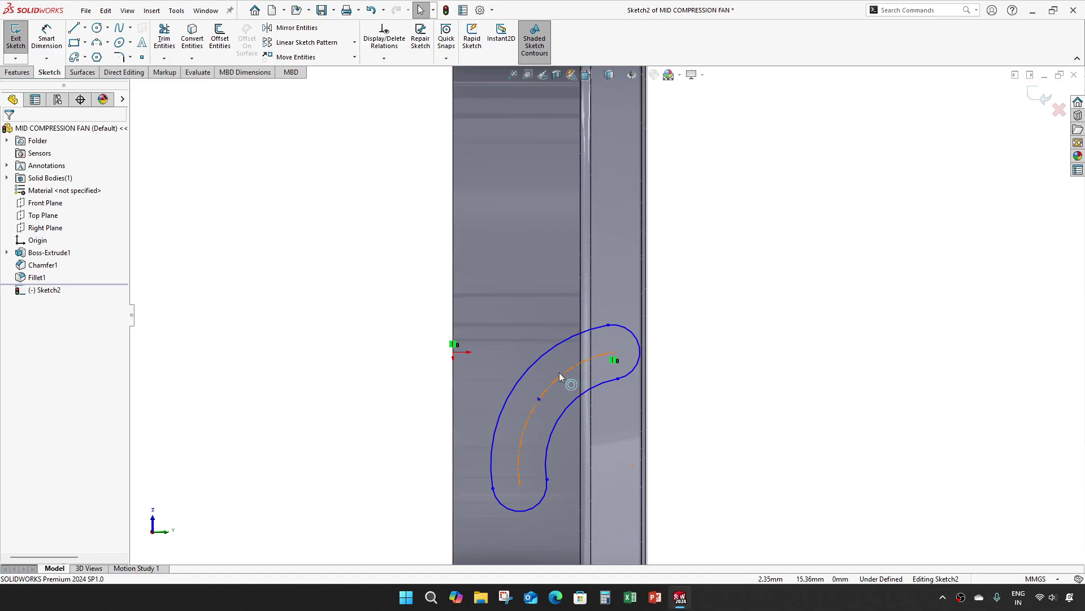
- Dimension the slot width to 1.5 mm and its arc radius to 13.9 mm
key("d")
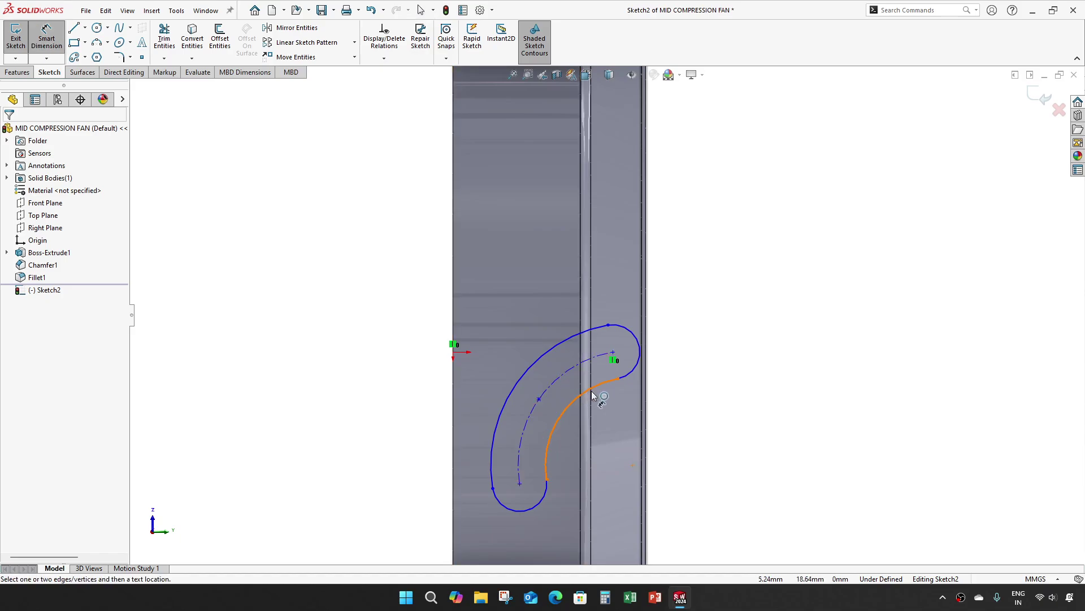
left_click(588, 396)
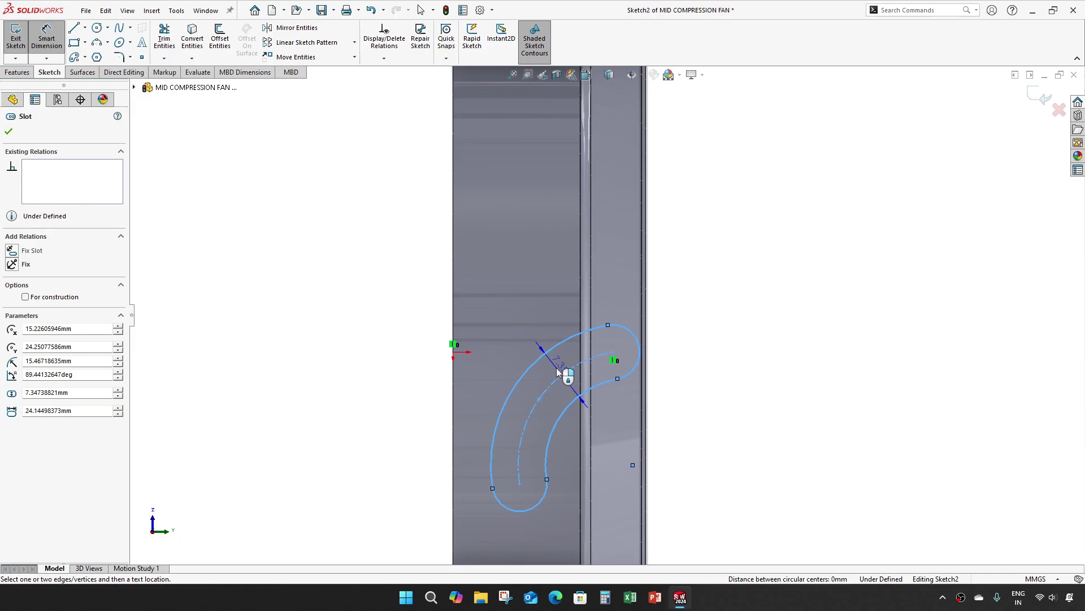
left_click(557, 370)
type("1.5")
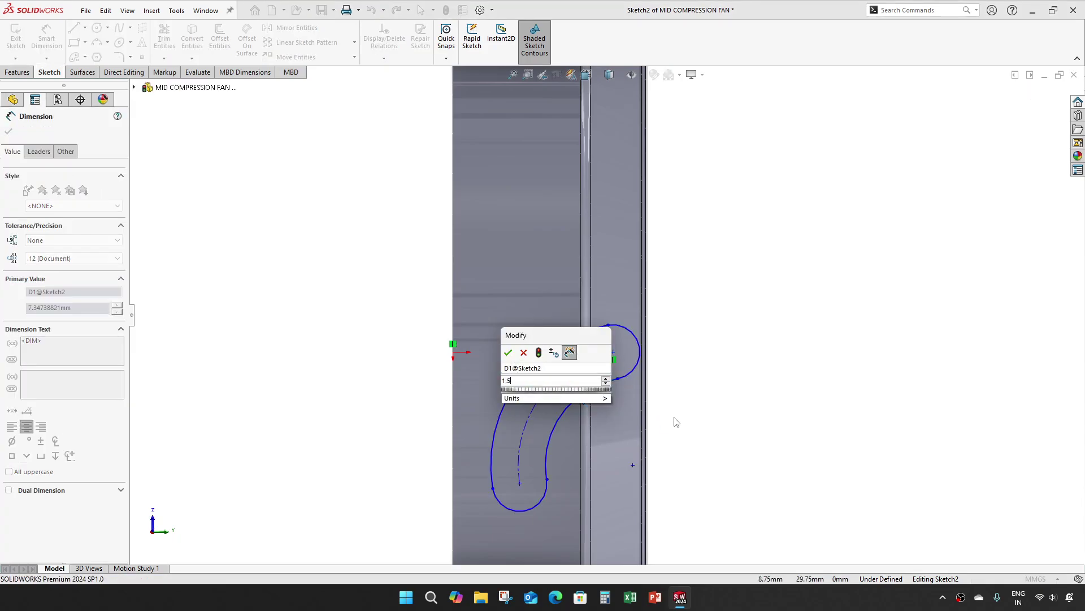
key("Return")
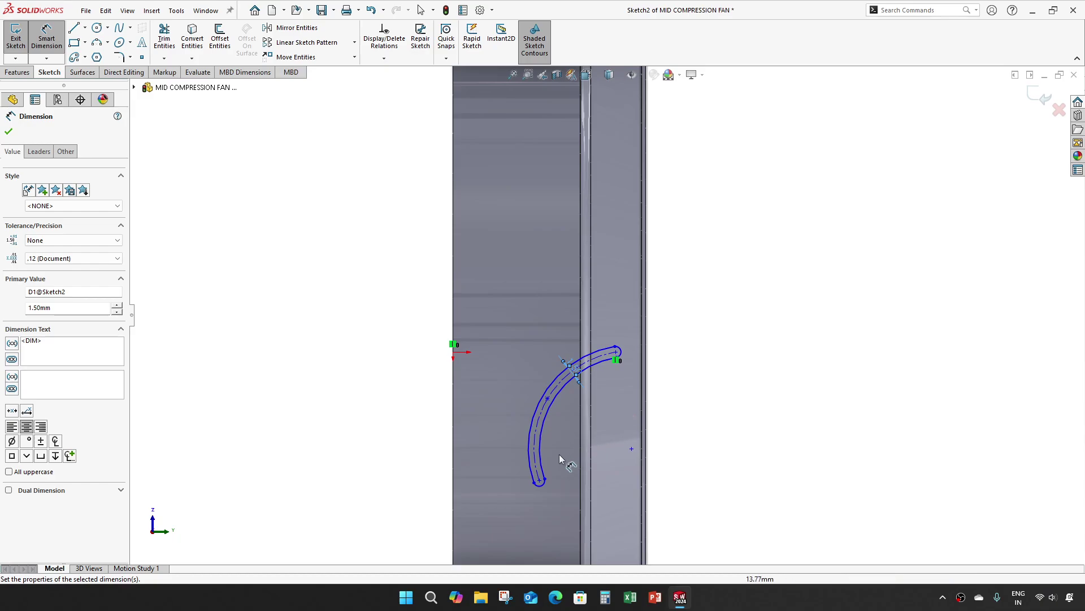
scroll(561, 473, "down", 2)
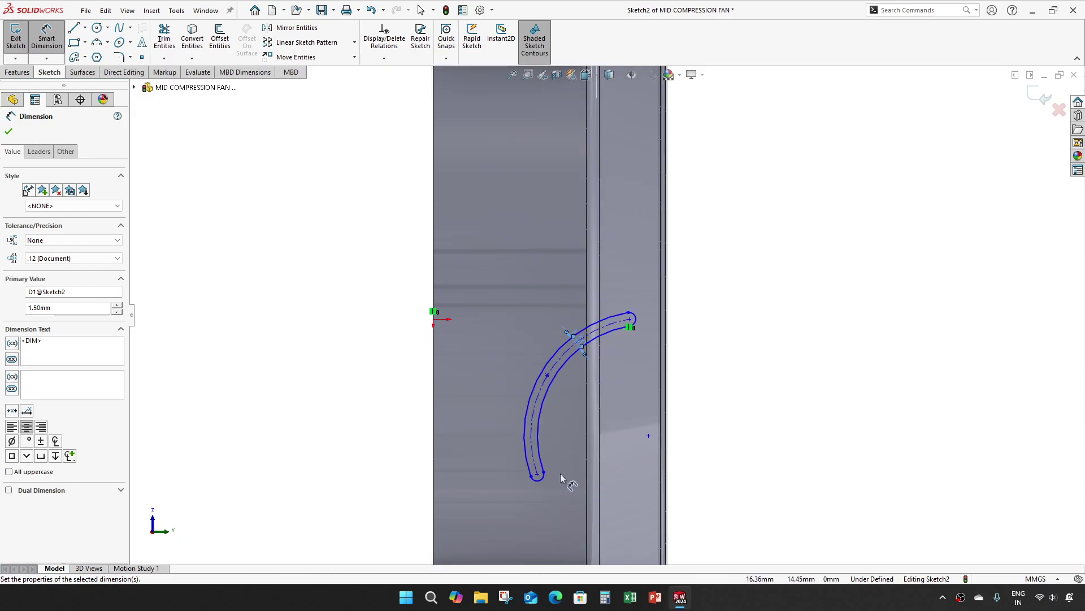
left_click(572, 348)
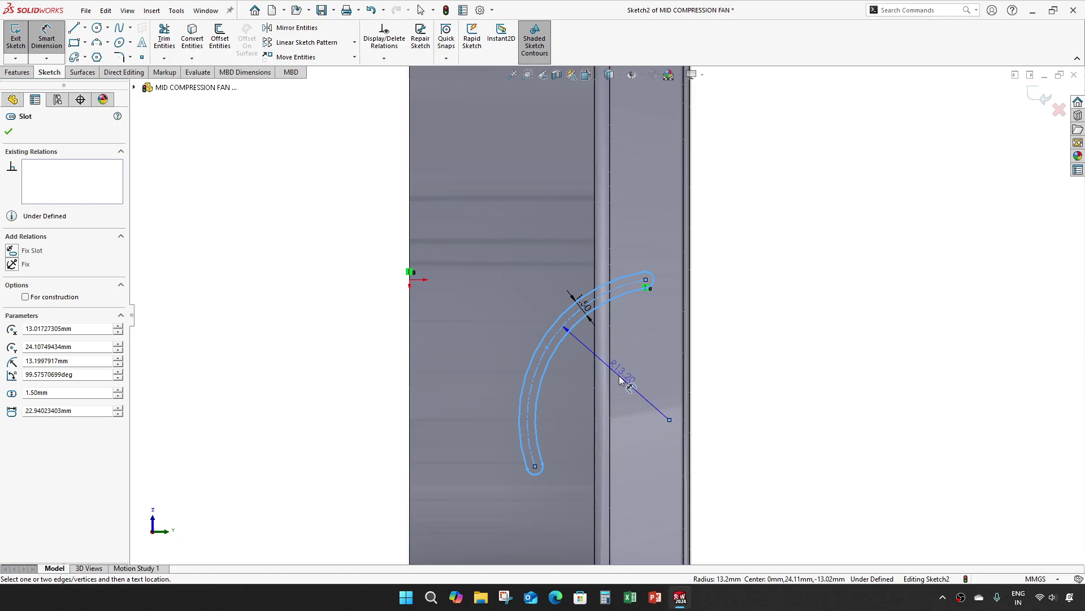
left_click(620, 376)
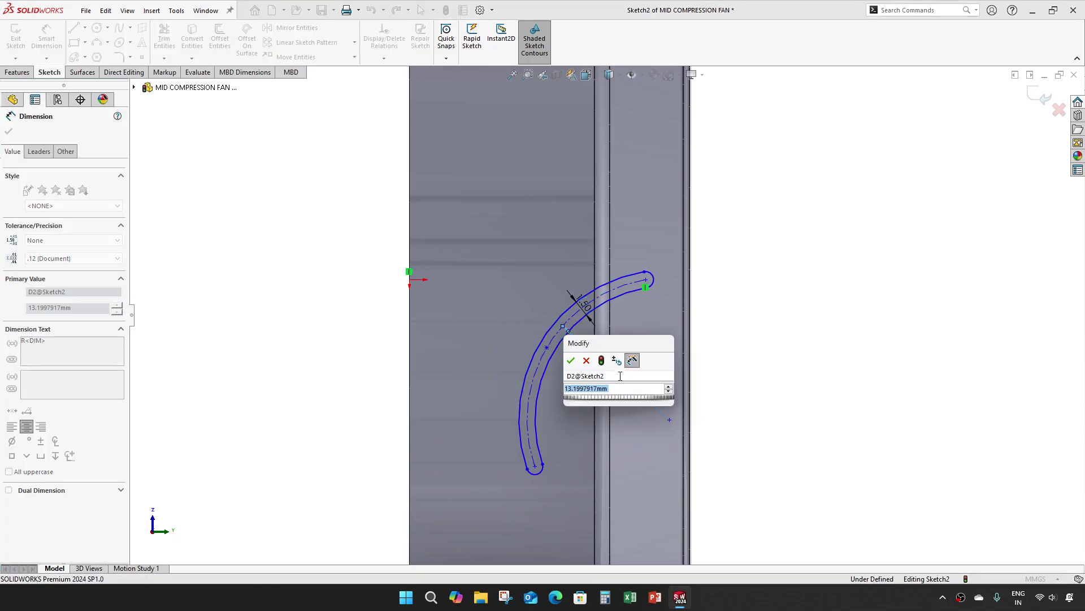
type("13.937")
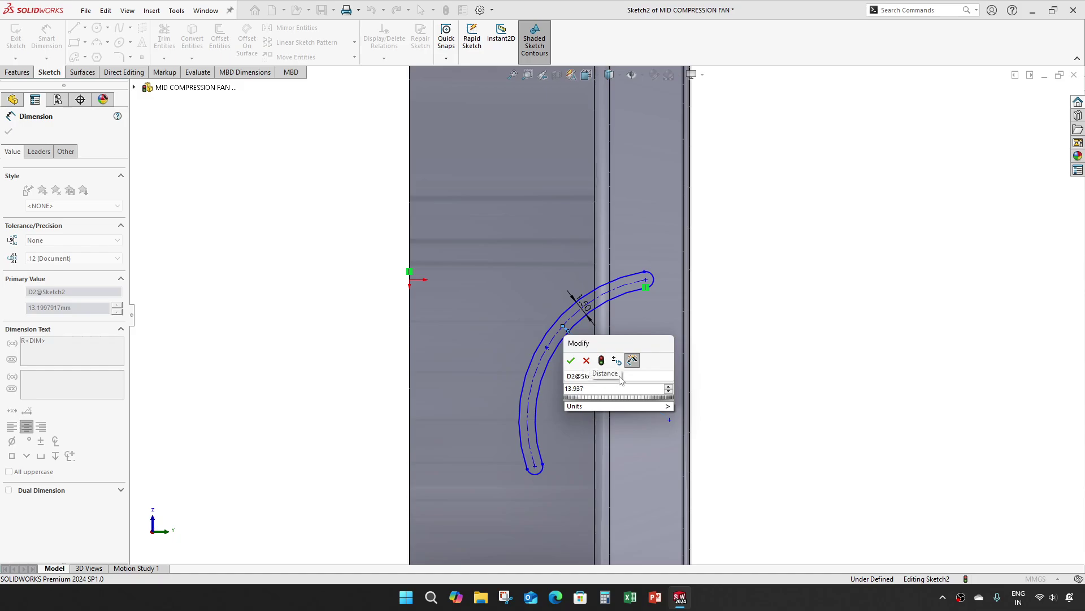
key("Return")
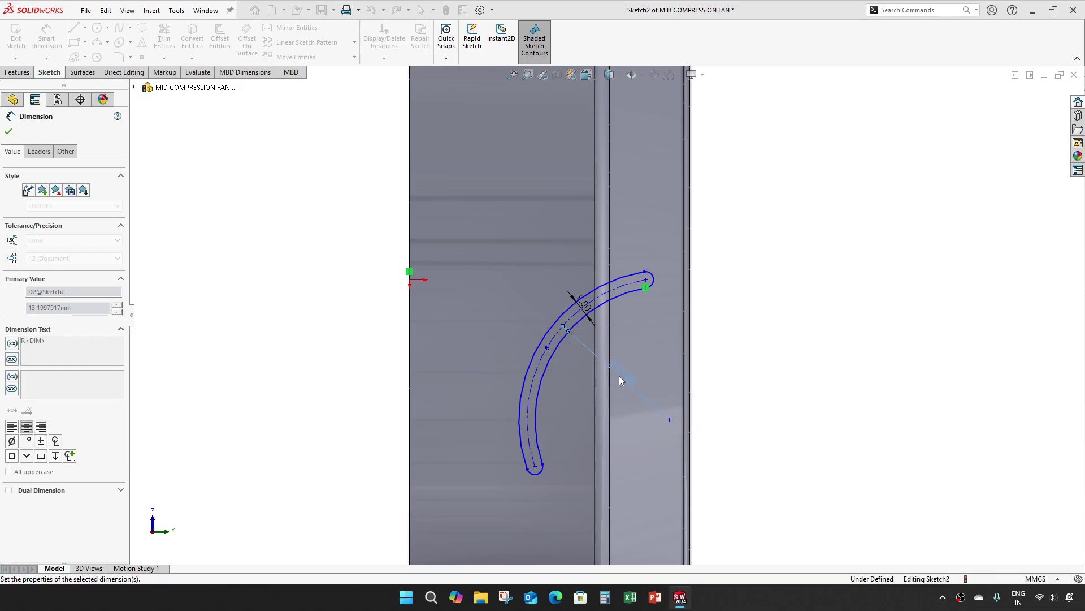
key("Escape")
left_click_drag(527, 470, 459, 342)
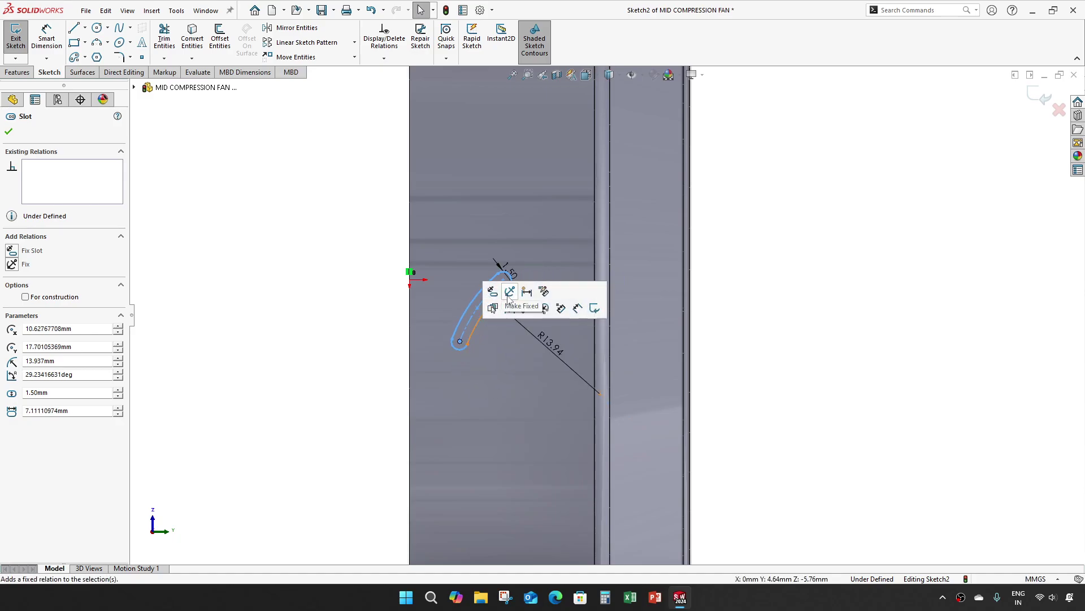
left_click(799, 325)
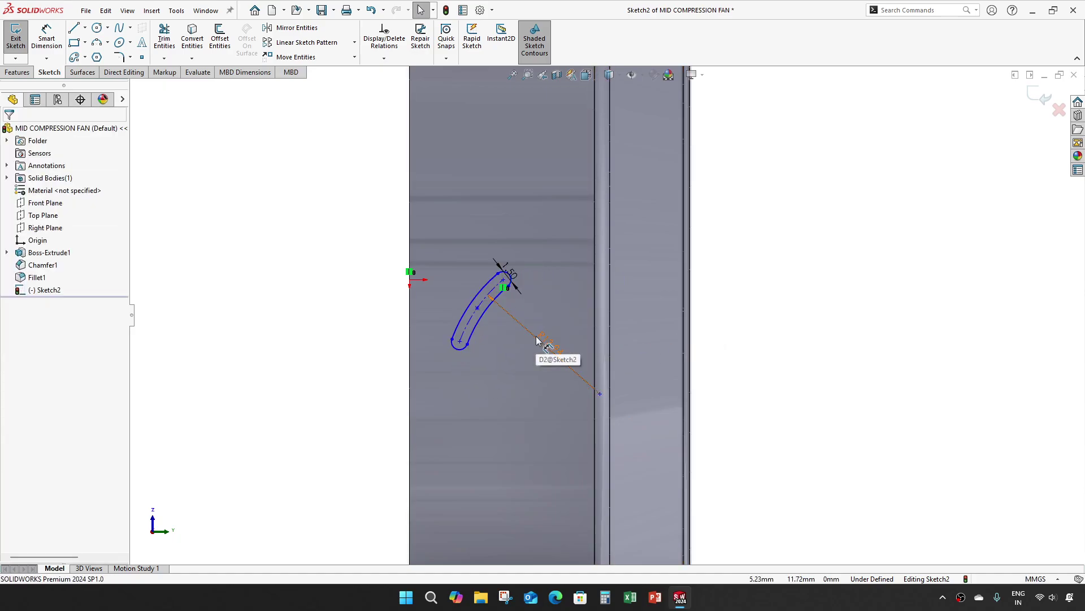
- Add a 14 mm slot dimension and a 1.115 mm vertical offset at the slot's end
key("d")
left_click(469, 334)
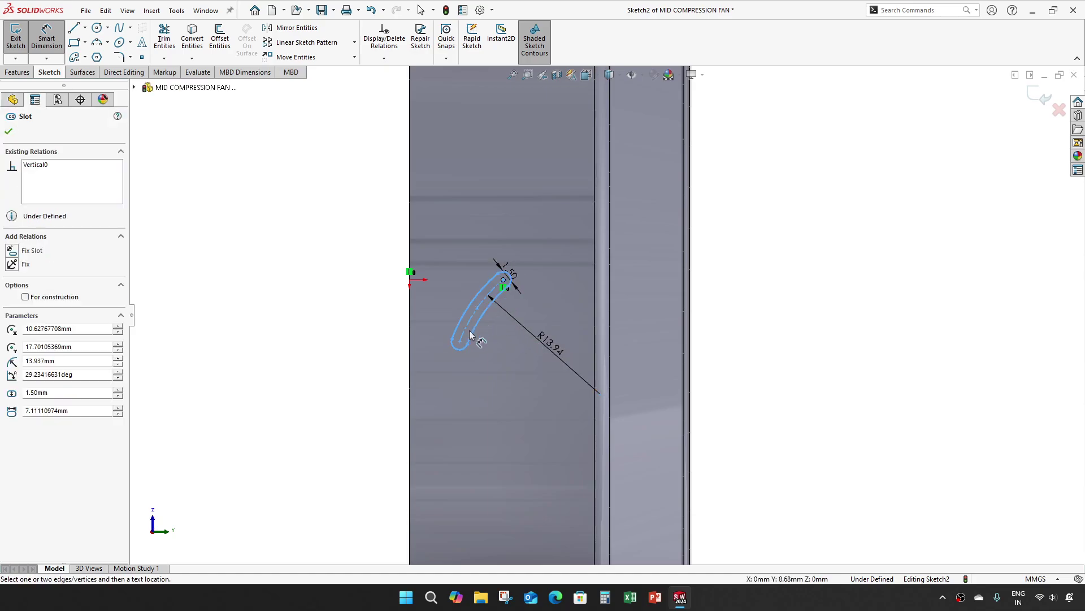
left_click(461, 343)
left_click(484, 377)
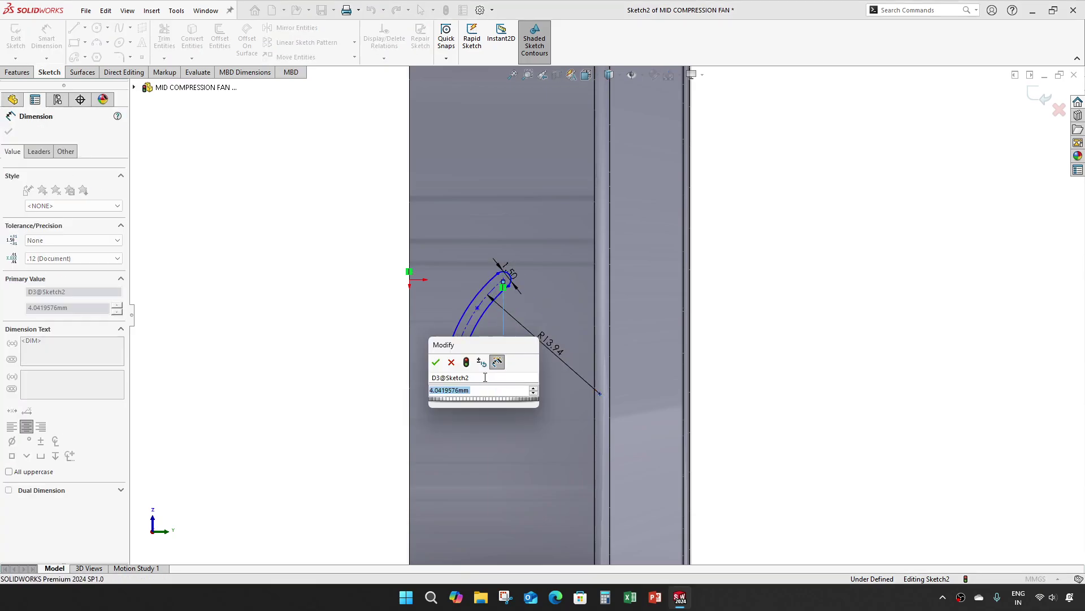
type("14")
key("Return")
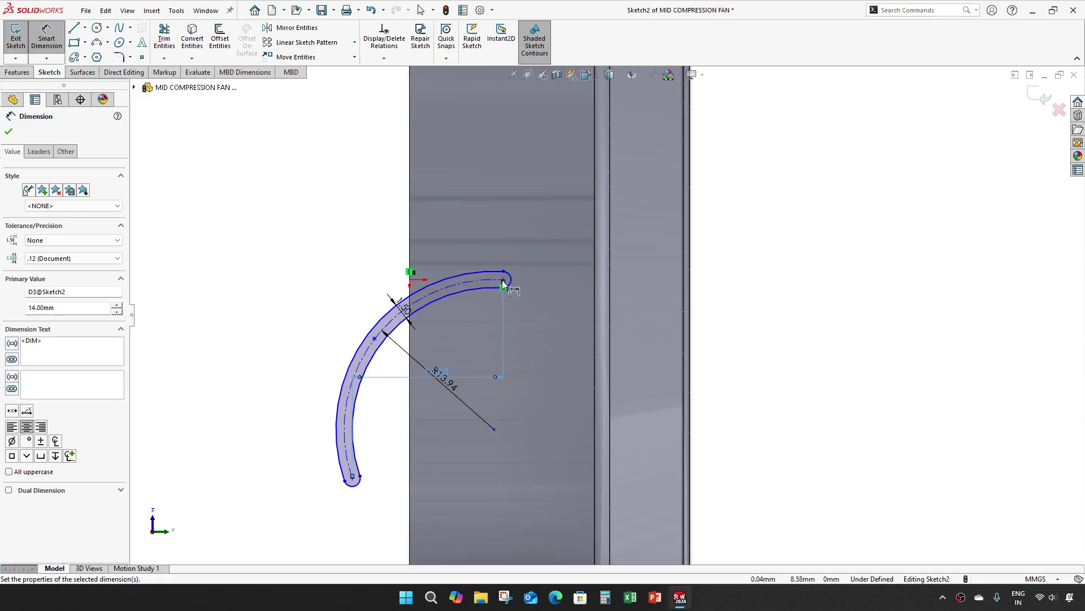
scroll(502, 272, "down", 2)
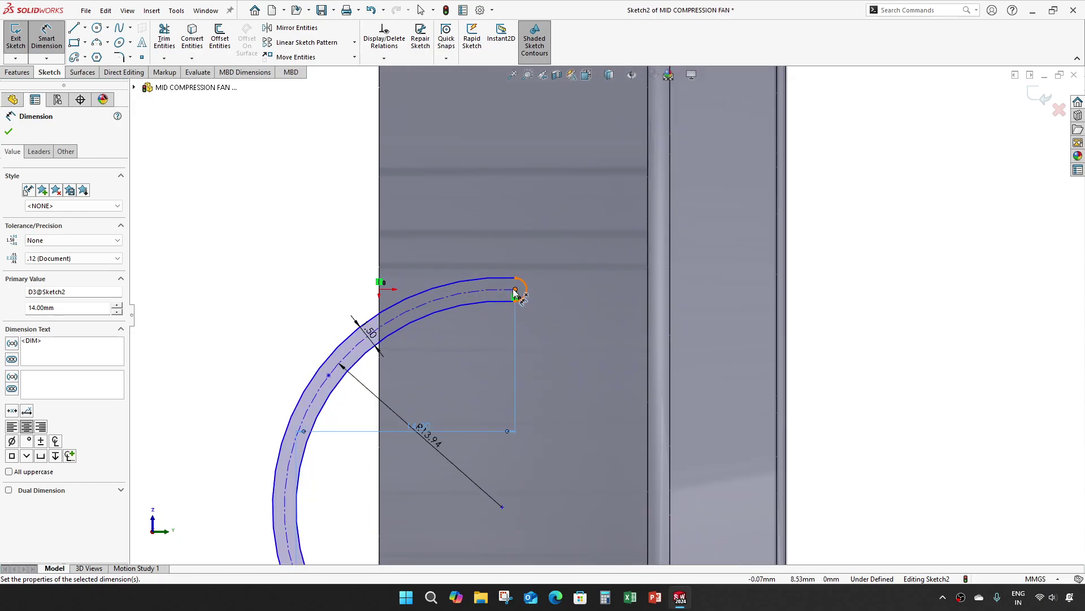
left_click(513, 291)
scroll(537, 328, "up", 1)
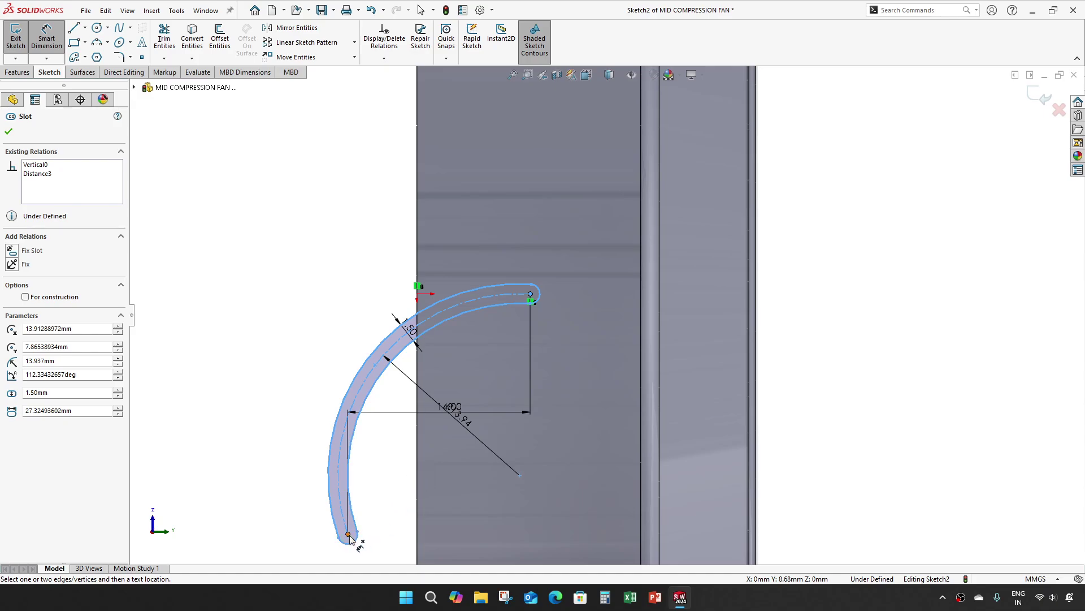
left_click(348, 534)
left_click(309, 401)
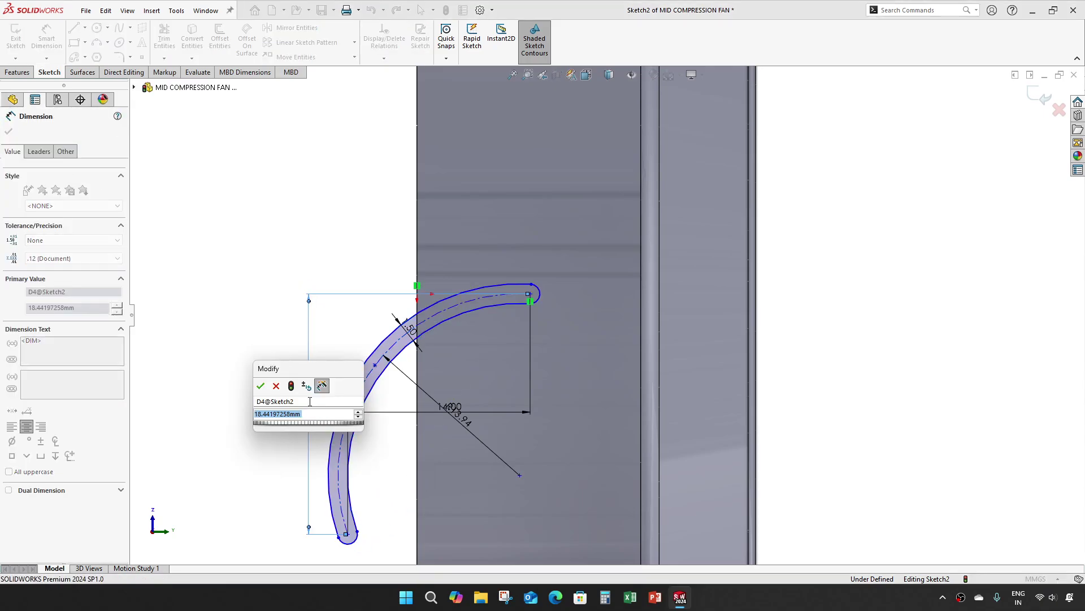
type("1.11")
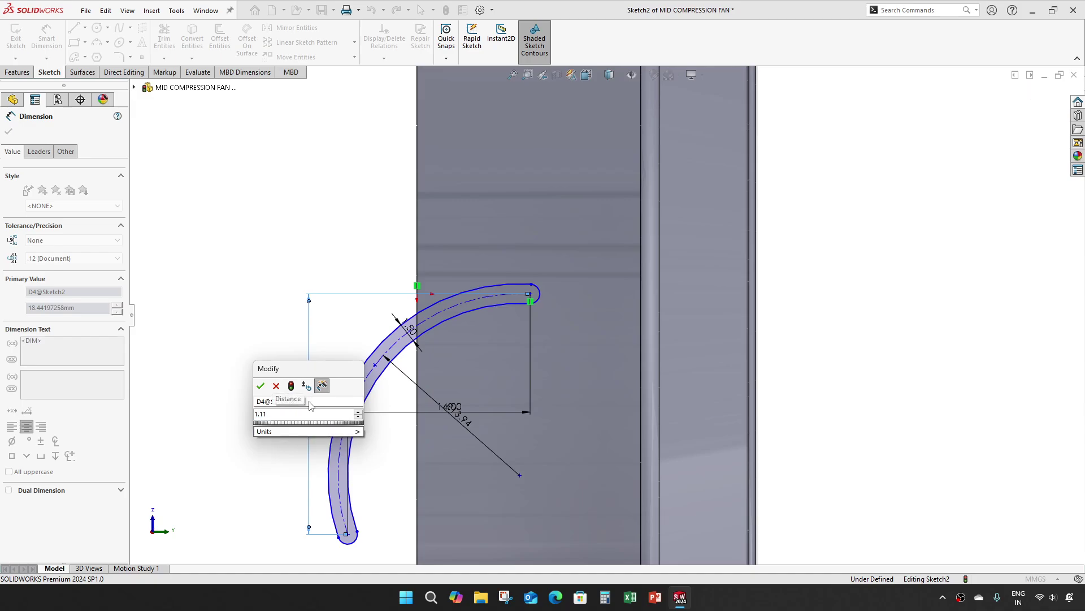
type("5")
key("Return")
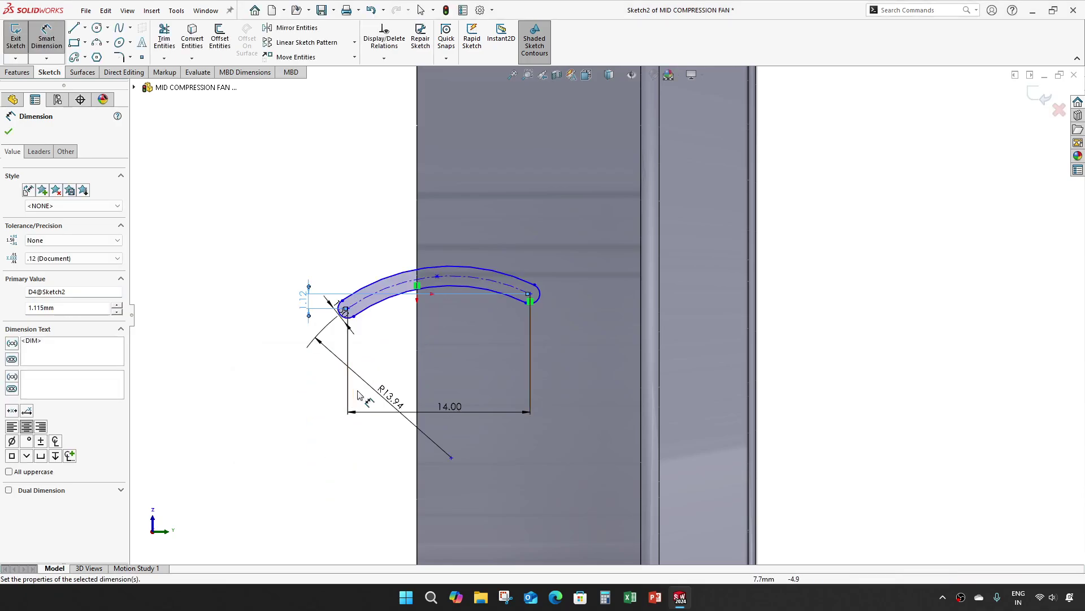
key("Escape")
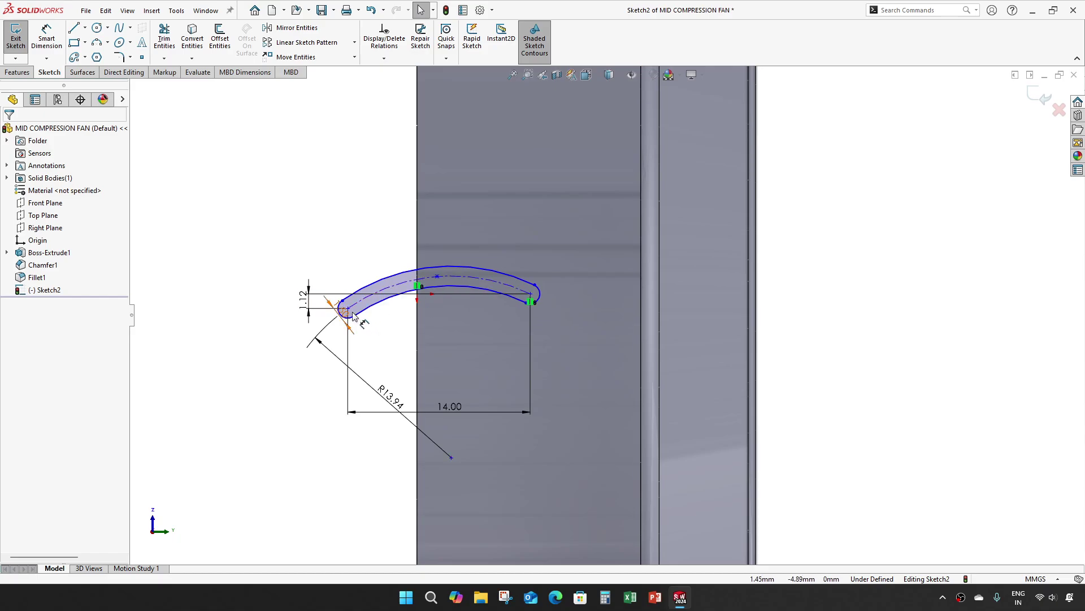
- Stretch the slot's right end and dimension it 5 mm from the disc's right edge
left_click_drag(531, 294, 678, 295)
left_click(829, 360)
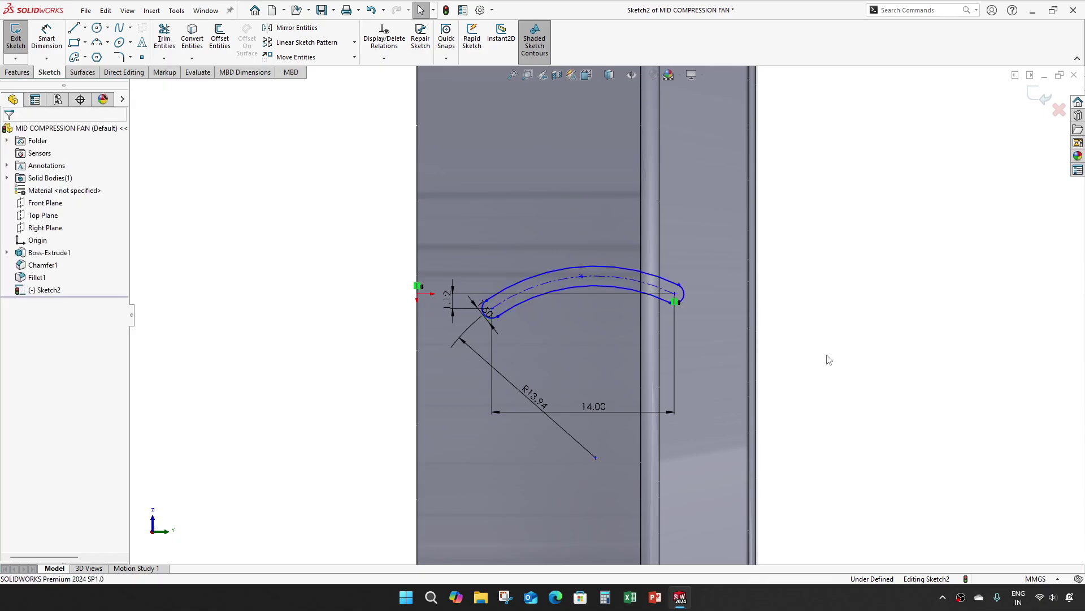
key("d")
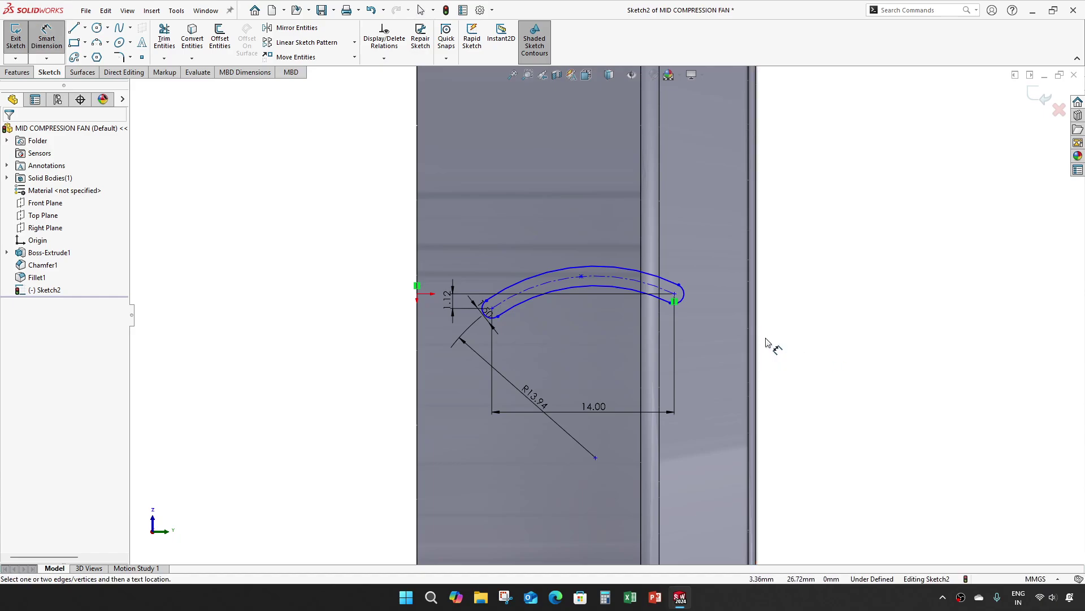
scroll(758, 342, "down", 1)
left_click(750, 351)
left_click(648, 284)
left_click(679, 233)
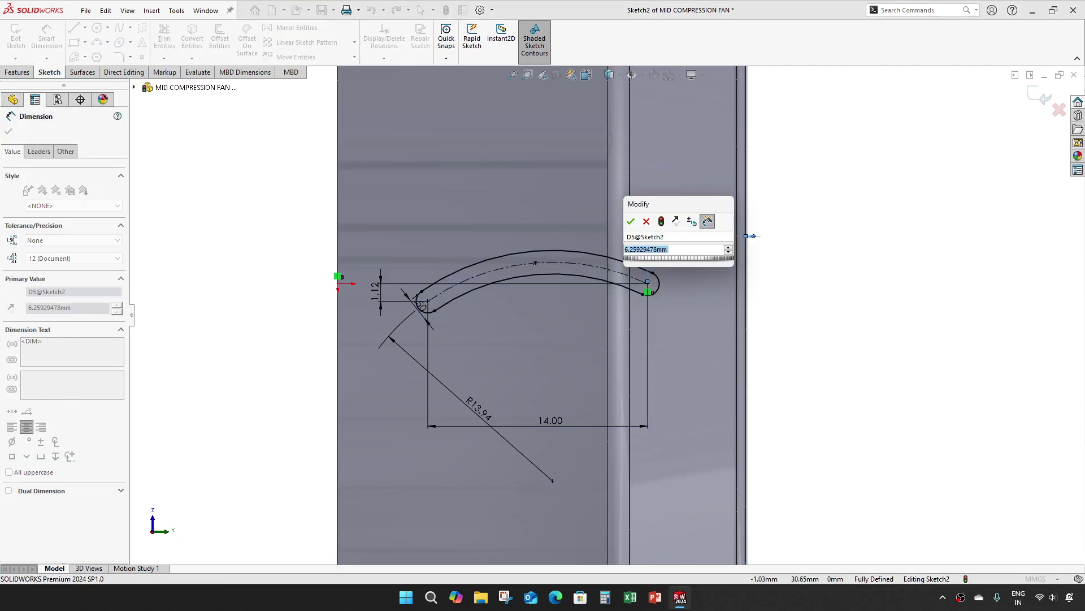
type("5")
key("Return")
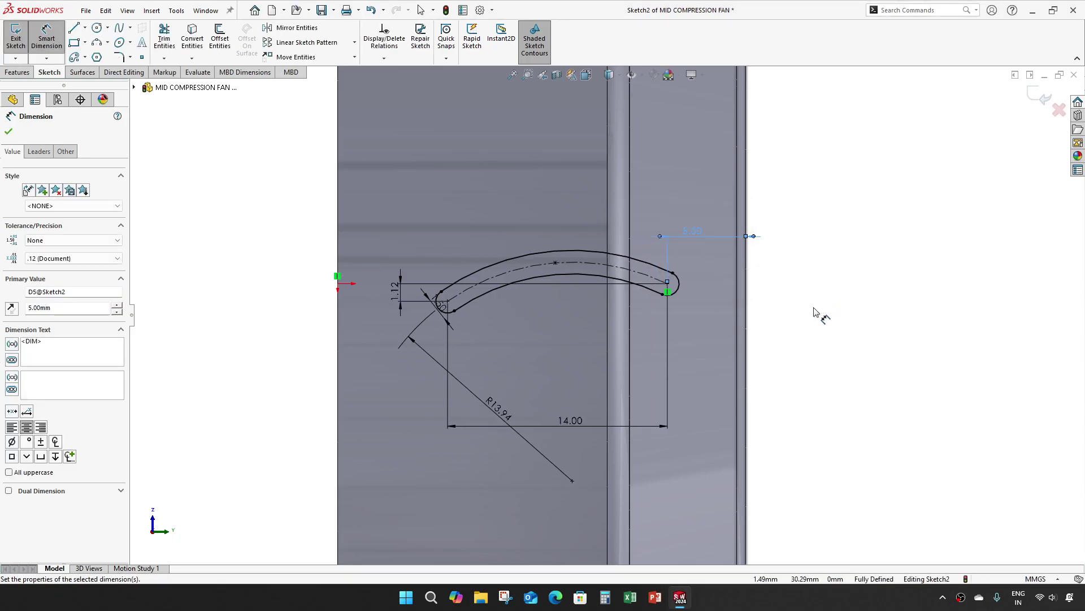
left_click(816, 313)
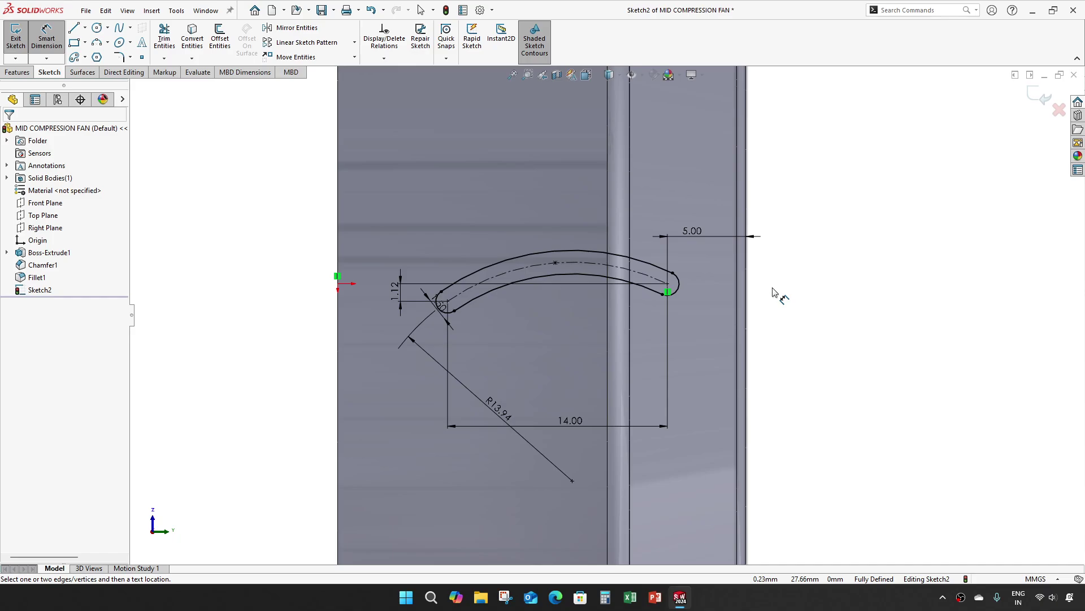
- Try dimensioning the slot from the sketch origin, then cancel the 21 mm preview dimension
key("Escape")
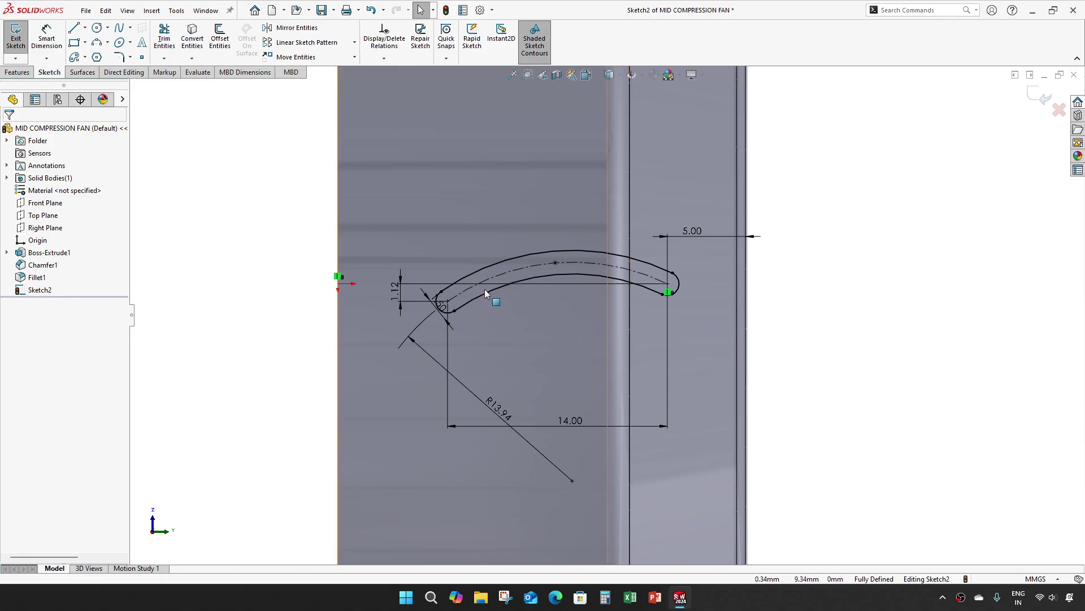
scroll(483, 289, "down", 1)
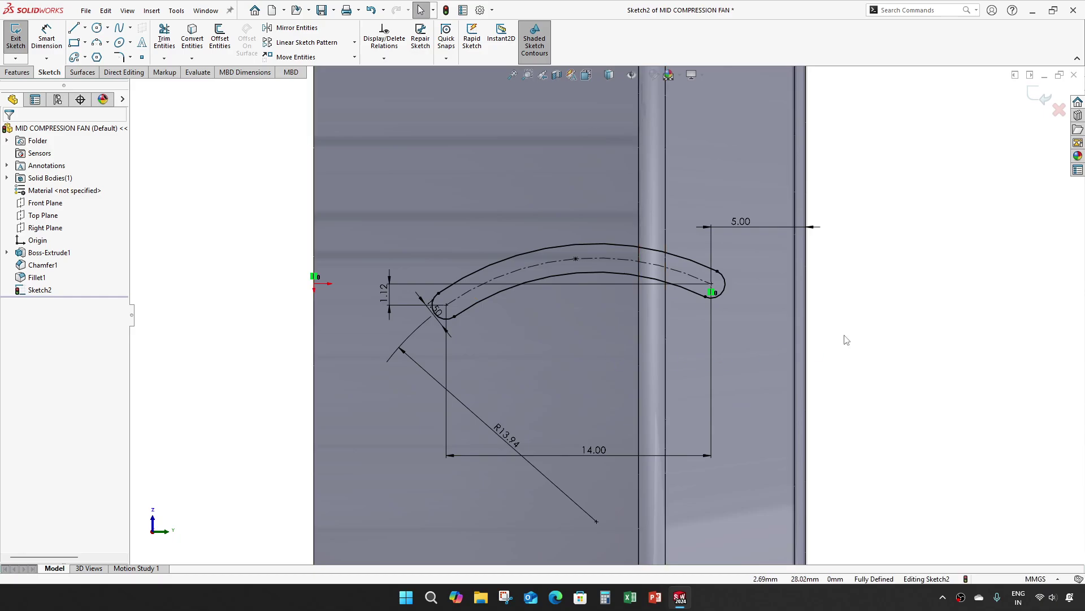
key("d")
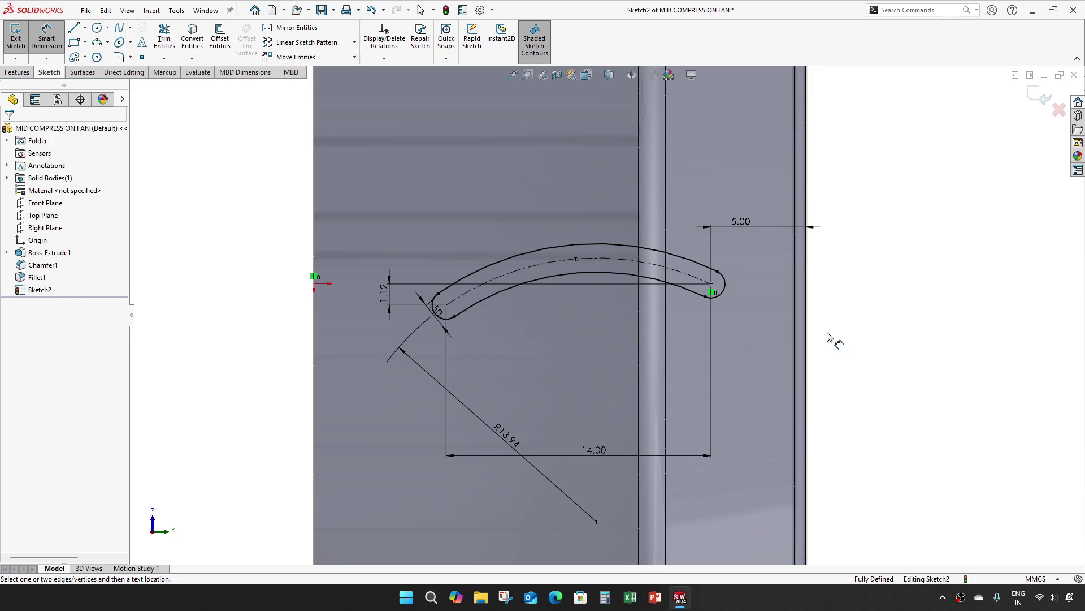
left_click(315, 282)
left_click(712, 289)
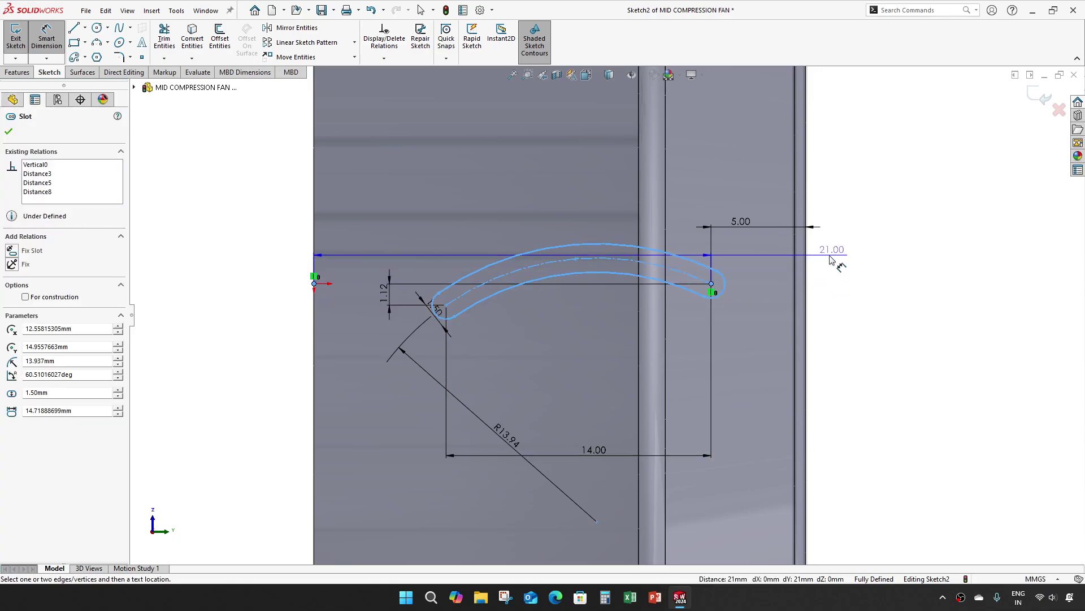
scroll(310, 286, "down", 3)
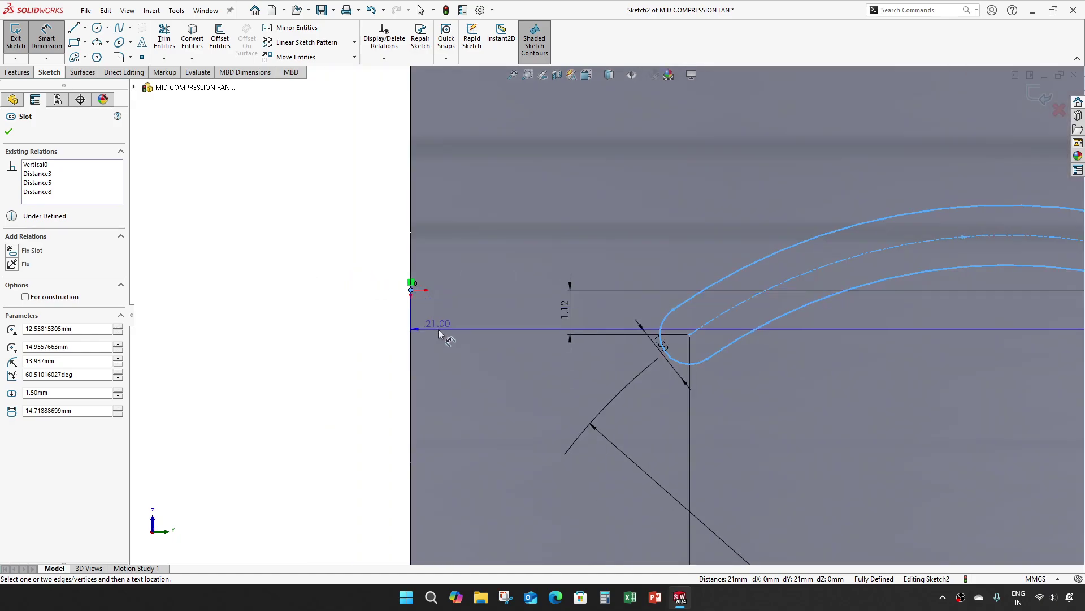
key("Escape")
- Select the slot and pick its Vertical0 relation under Existing Relations
scroll(426, 334, "up", 2)
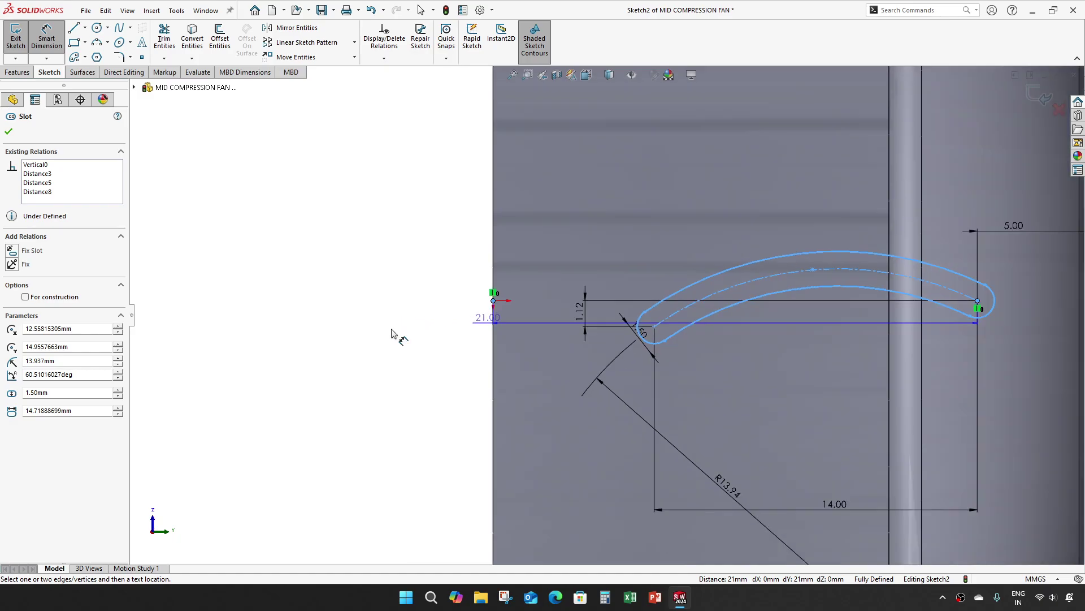
left_click(979, 305)
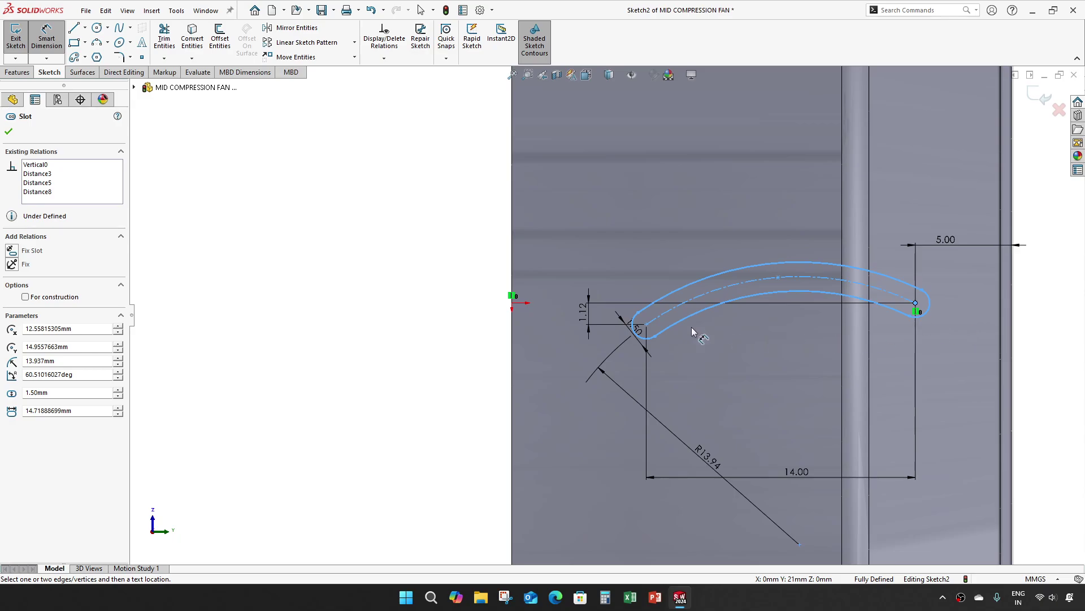
left_click(45, 167)
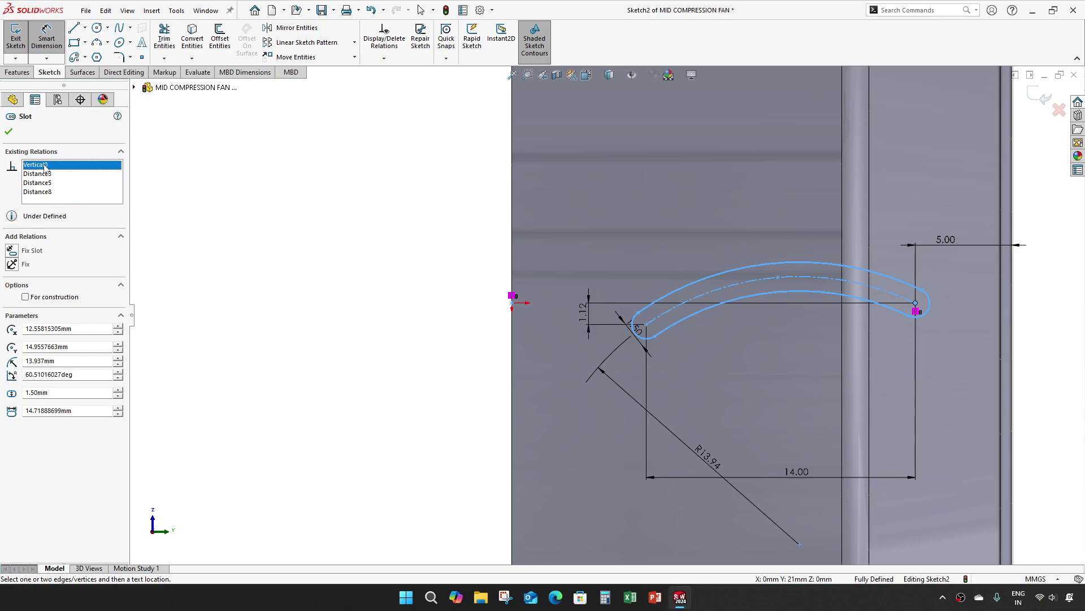
- Delete the slot's Vertical0 relation so Sketch2 becomes under defined
right_click(45, 167)
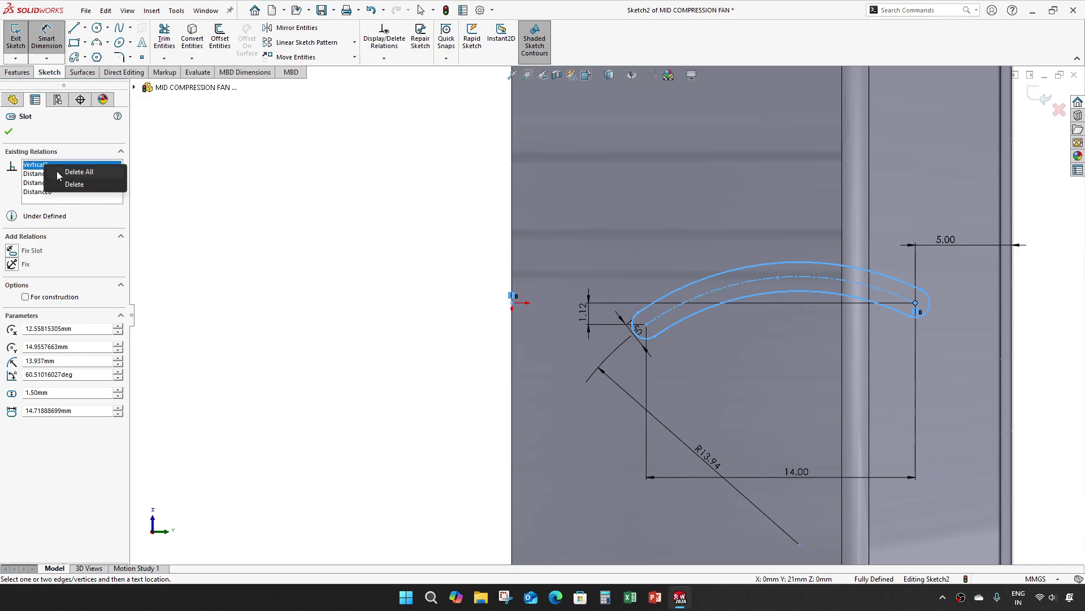
key("Escape")
left_click(831, 339)
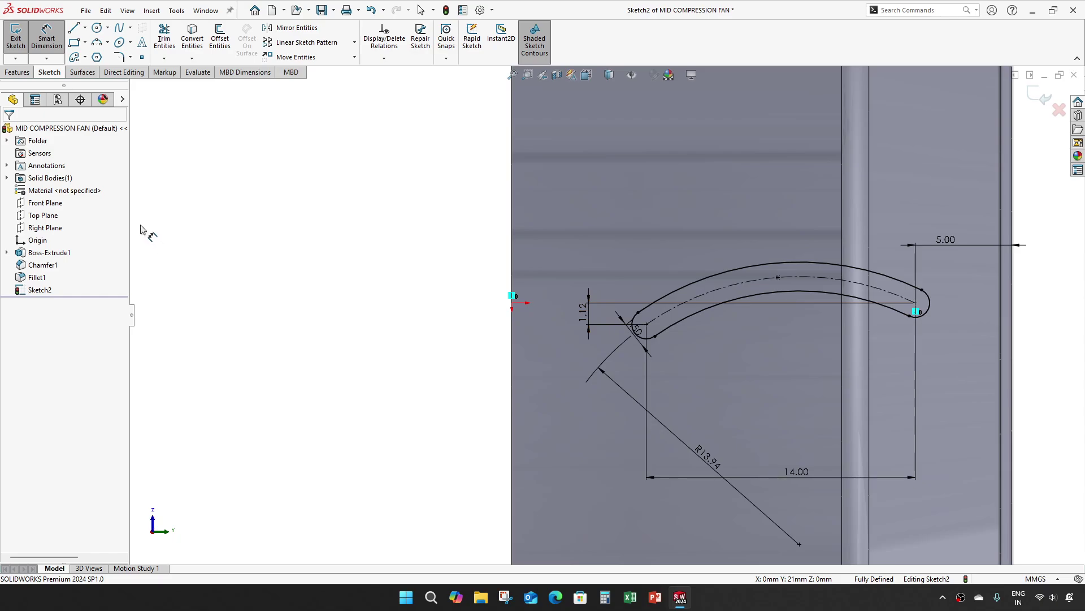
key("Escape")
left_click(914, 303)
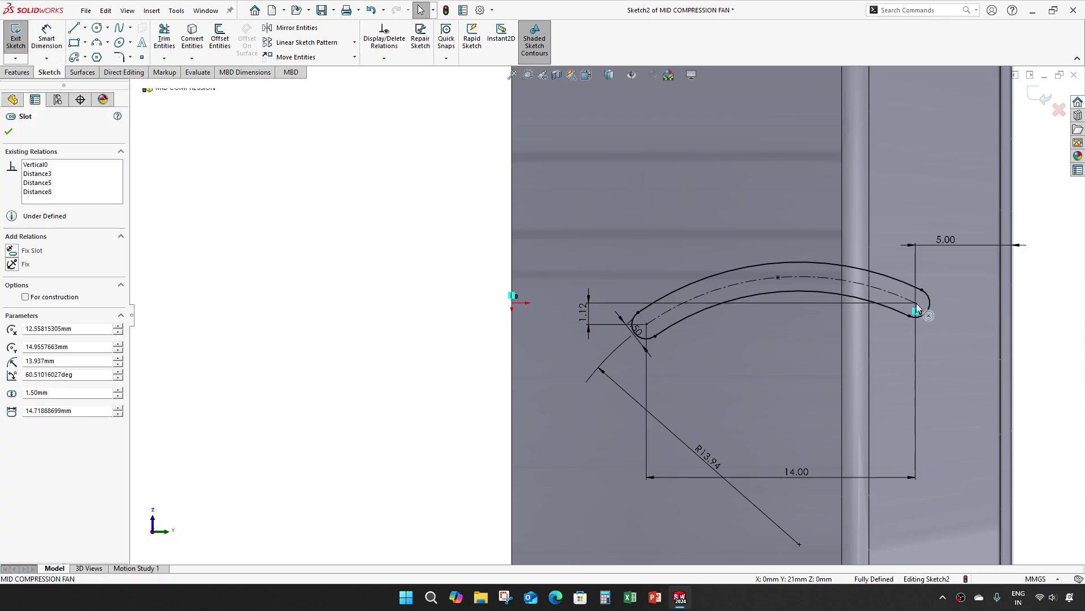
key("Escape")
left_click(917, 309)
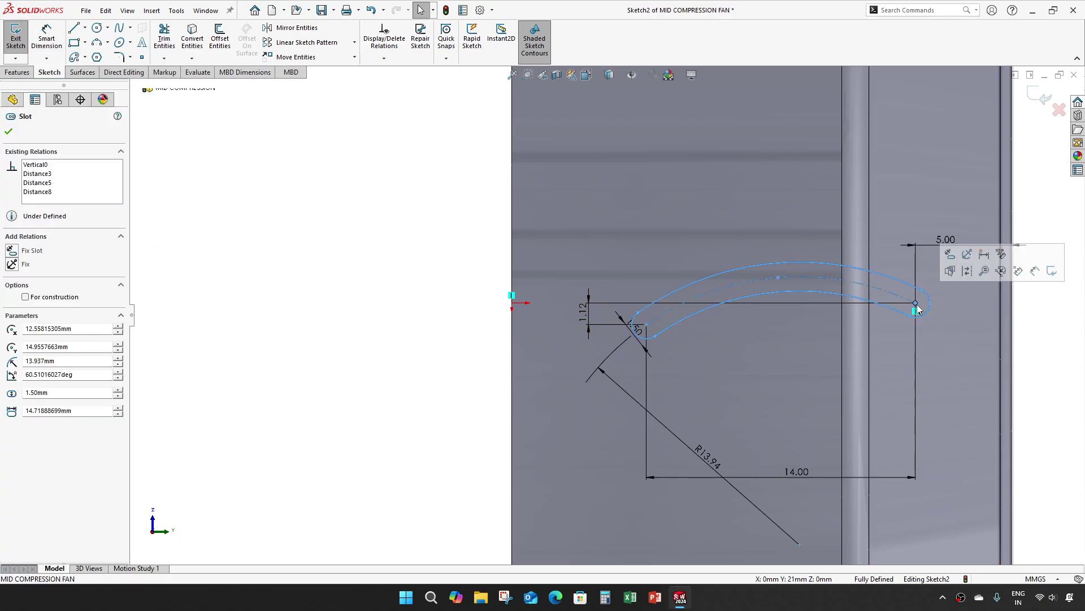
left_click(34, 166)
right_click(35, 167)
left_click(65, 185)
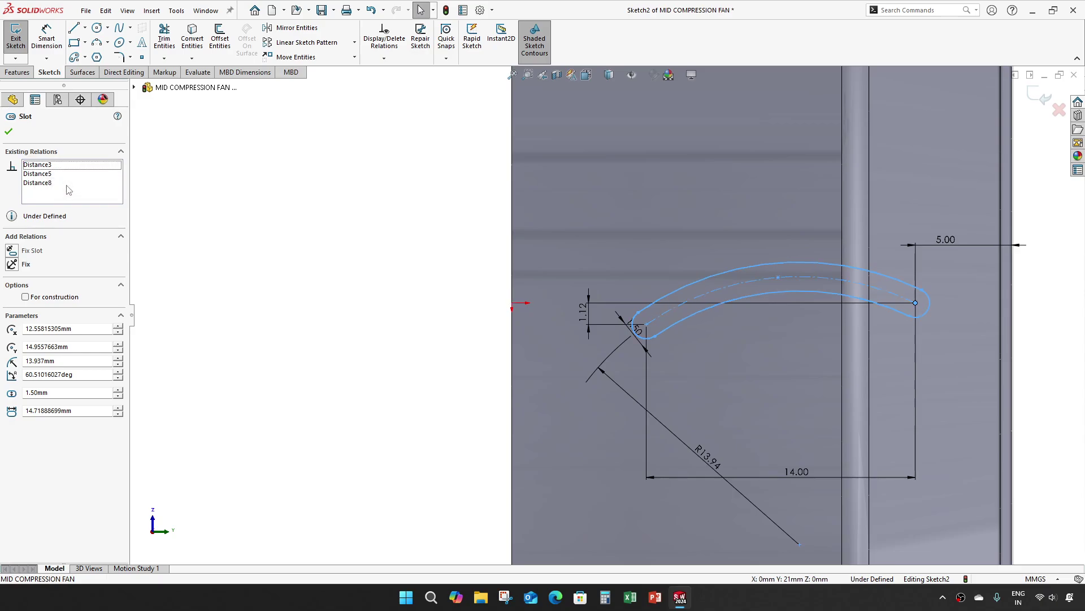
left_click(8, 132)
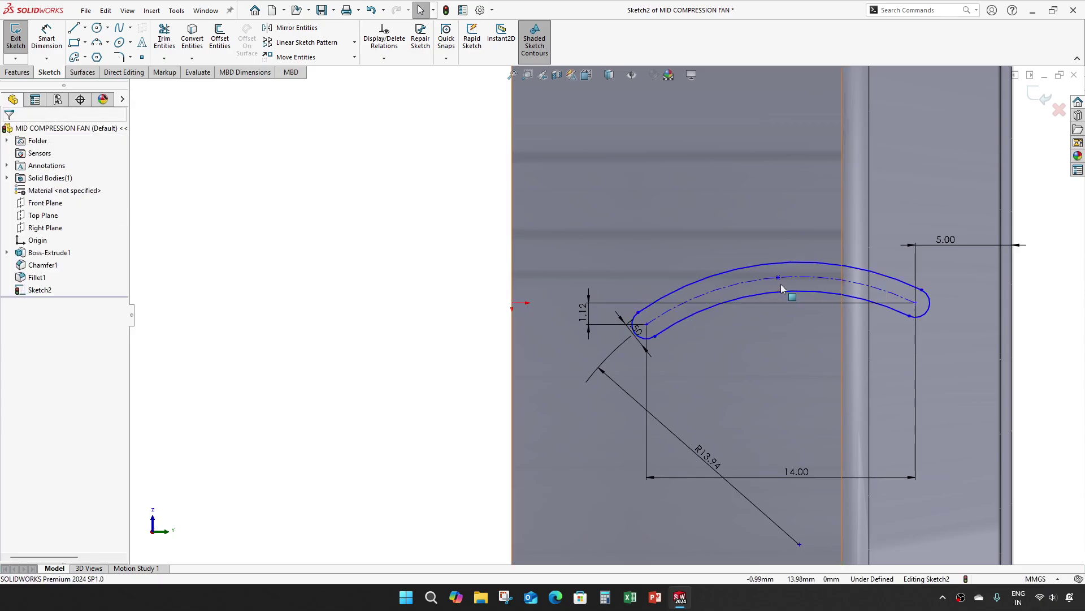
- Drag the blade slot to a new position on the disc face
left_click(754, 290)
left_click(760, 316)
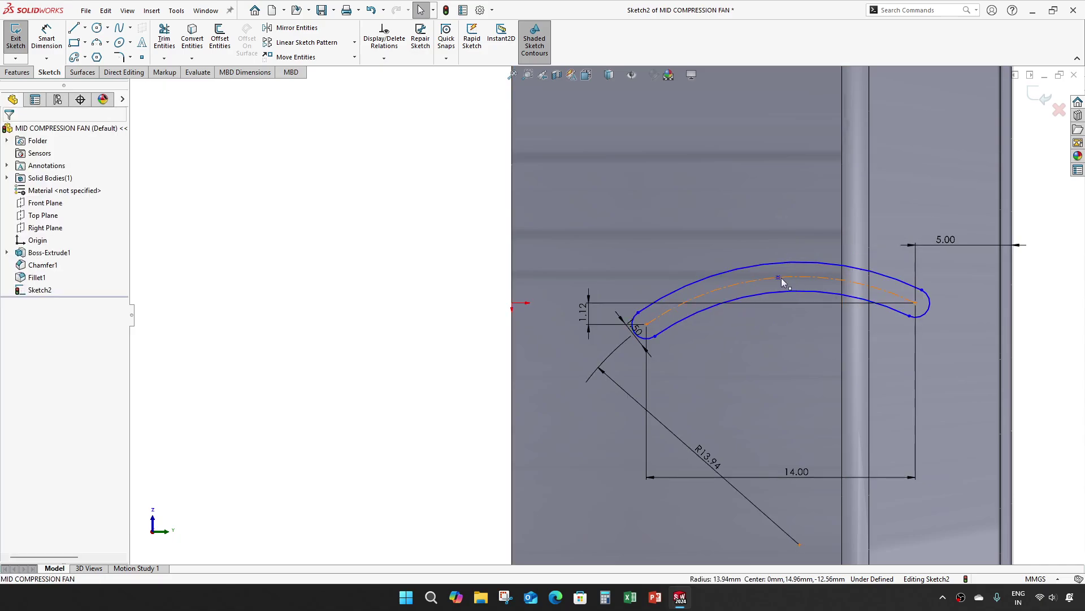
left_click(781, 294)
left_click_drag(781, 293, 782, 330)
left_click(394, 321)
- Dimension the slot's right end 0.959 mm vertically from the origin, then view from the Right
key("d")
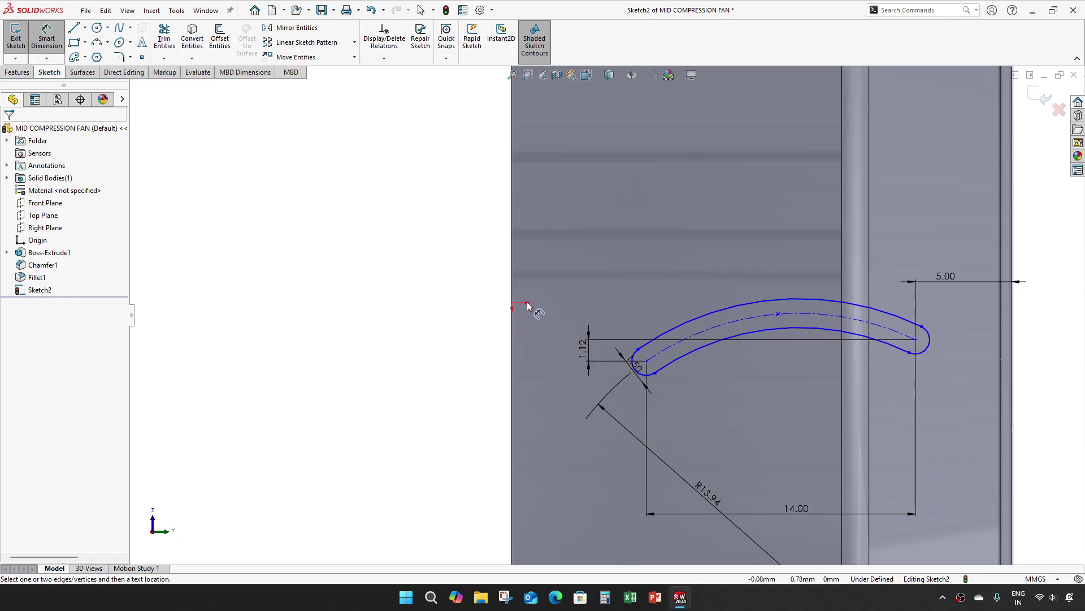
left_click(514, 305)
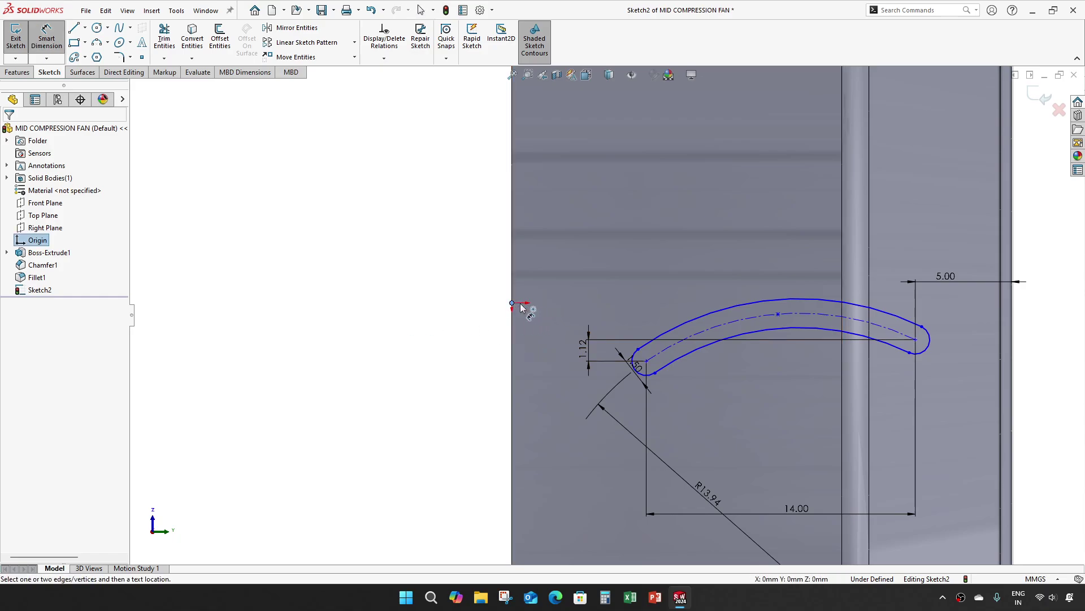
left_click(916, 340)
left_click(1043, 331)
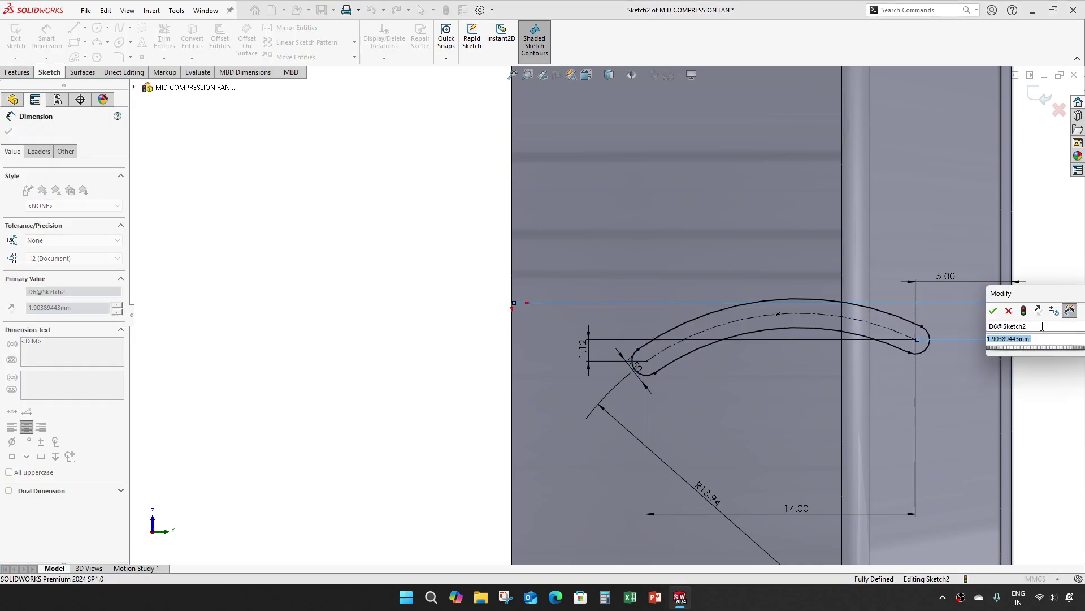
type("0.959")
key("Return")
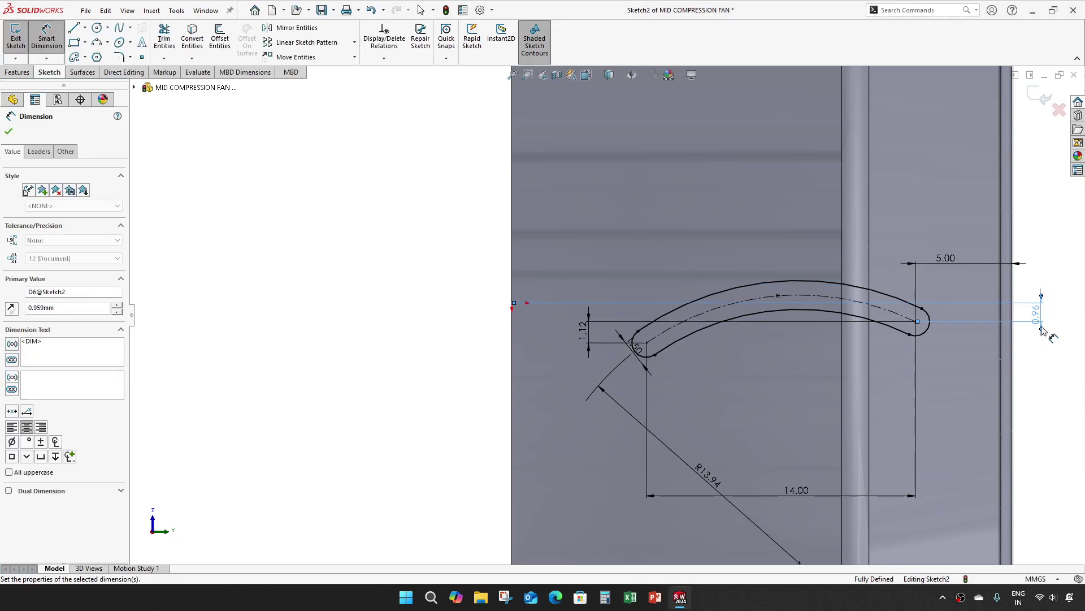
left_click(396, 296)
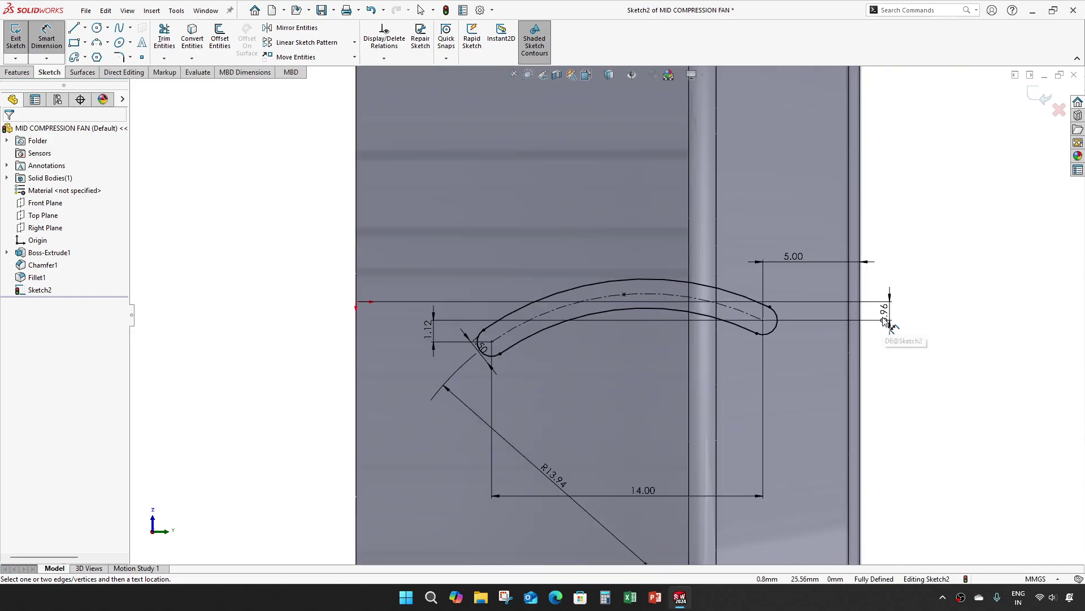
key("ctrl+4")
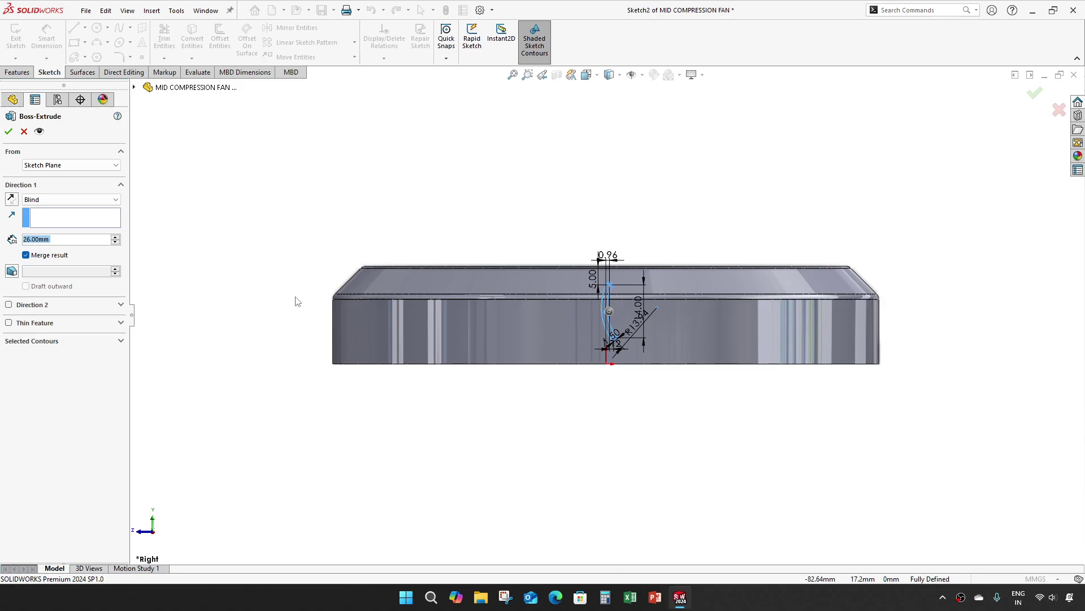
- Extrude the curved blade profile 300 mm outward as Boss-Extrude2
mouse_move(298, 301)
middle_mouse_down()
mouse_move(322, 320)
mouse_move(424, 316)
middle_mouse_up()
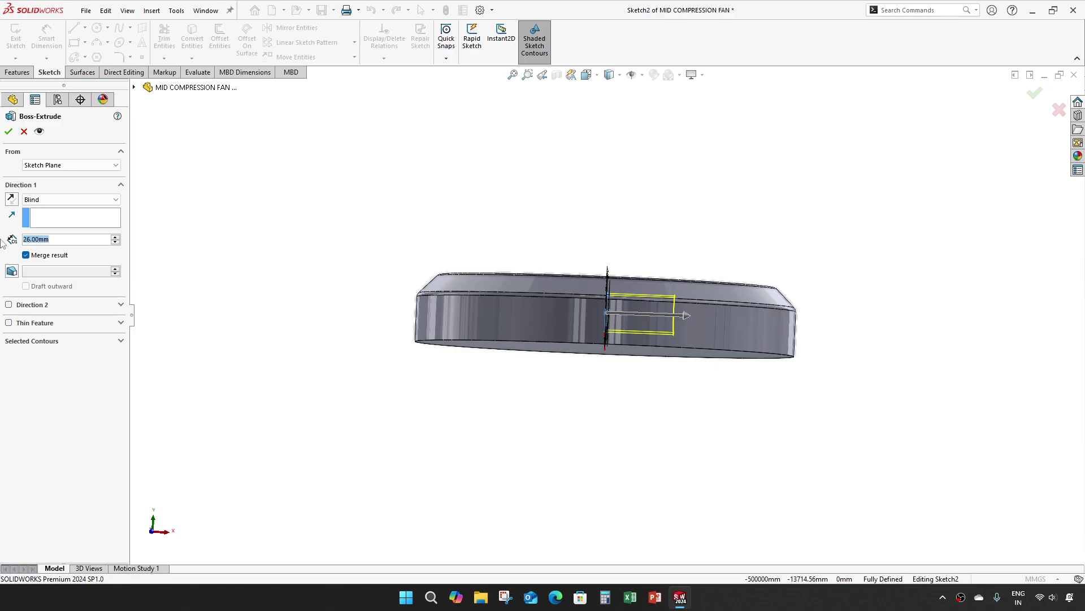
type("300")
key("Return")
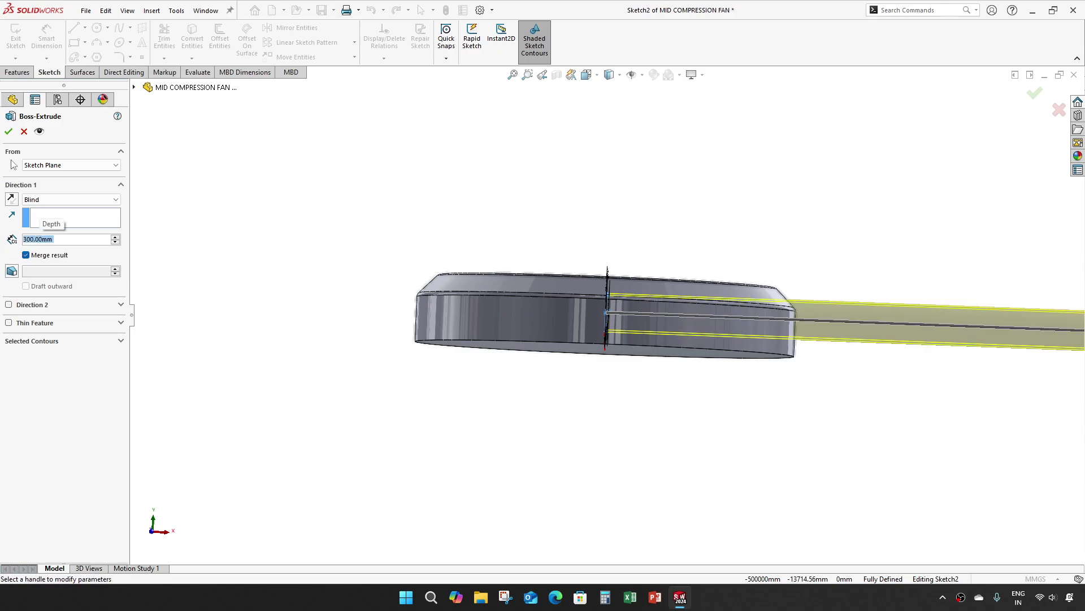
left_click(9, 131)
scroll(339, 322, "up", 3)
scroll(651, 333, "down", 2)
middle_click_drag(651, 333, 489, 365)
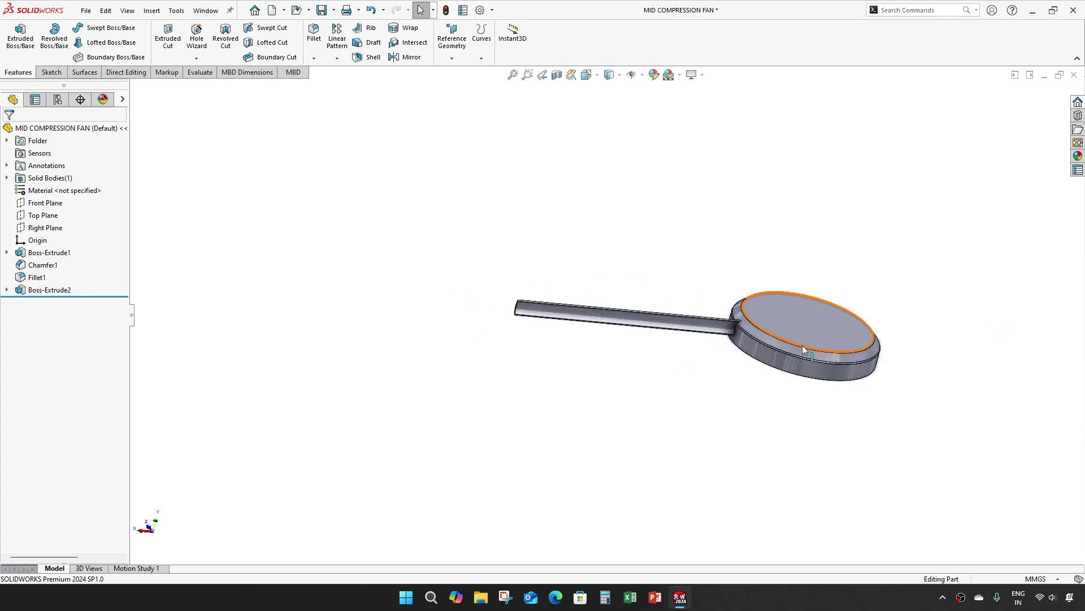
- Set up a 1.5 mm fillet on the edge where the blade root meets the disc
scroll(802, 346, "down", 1)
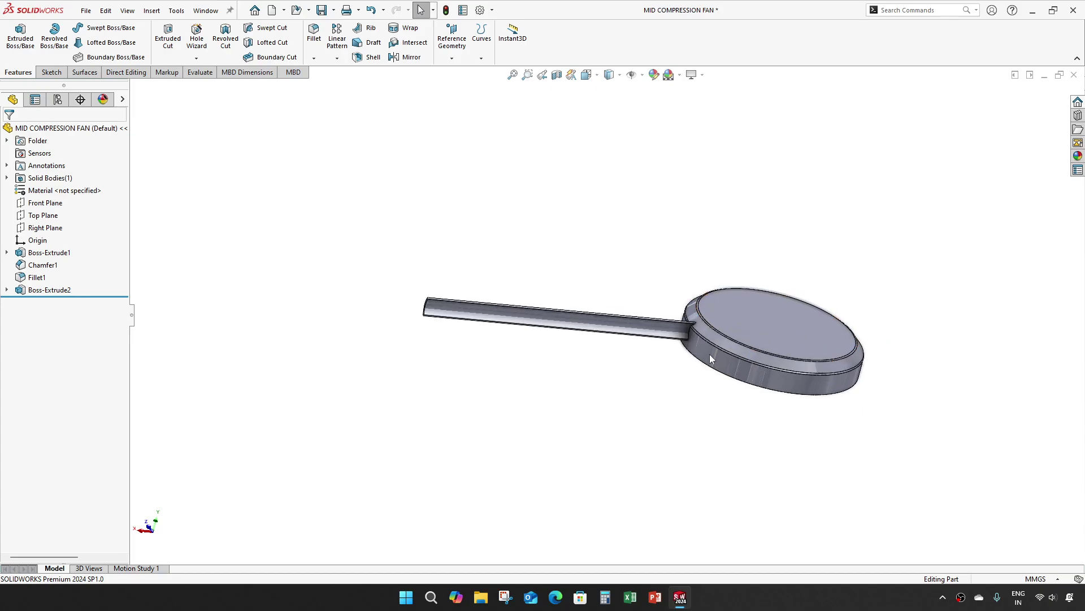
middle_click_drag(710, 354, 677, 373)
scroll(635, 362, "down", 3)
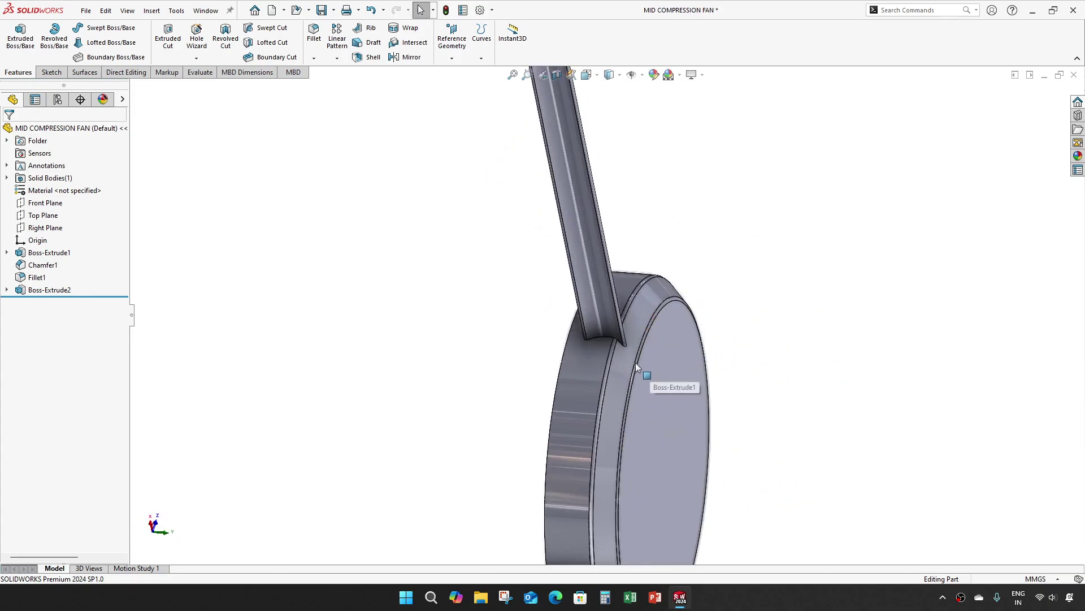
scroll(635, 362, "down", 2)
left_click(314, 34)
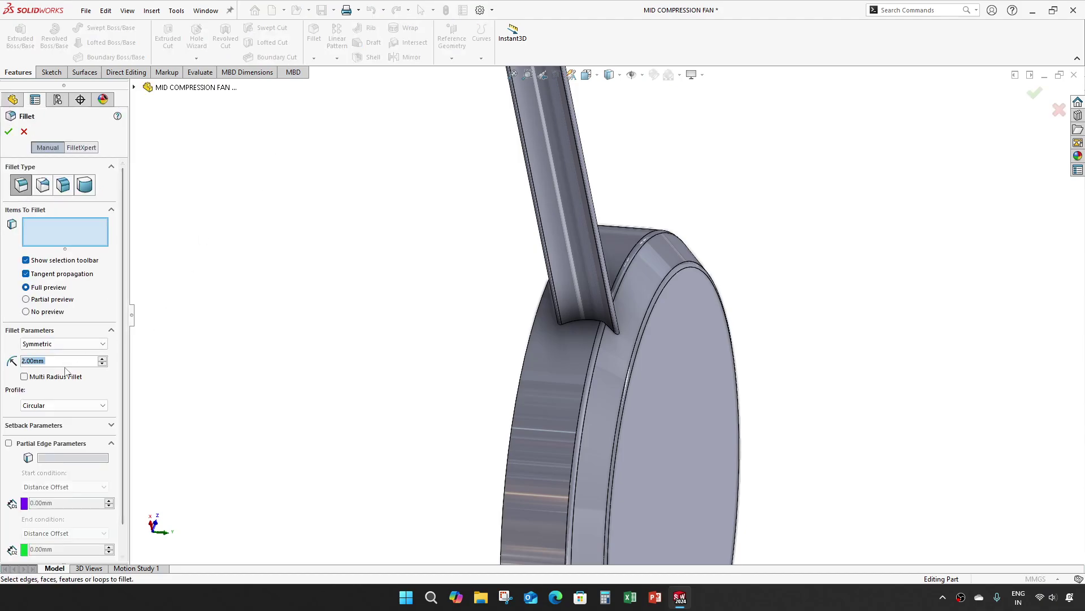
type("1.5")
key("Return")
scroll(607, 338, "down", 2)
left_click(607, 337)
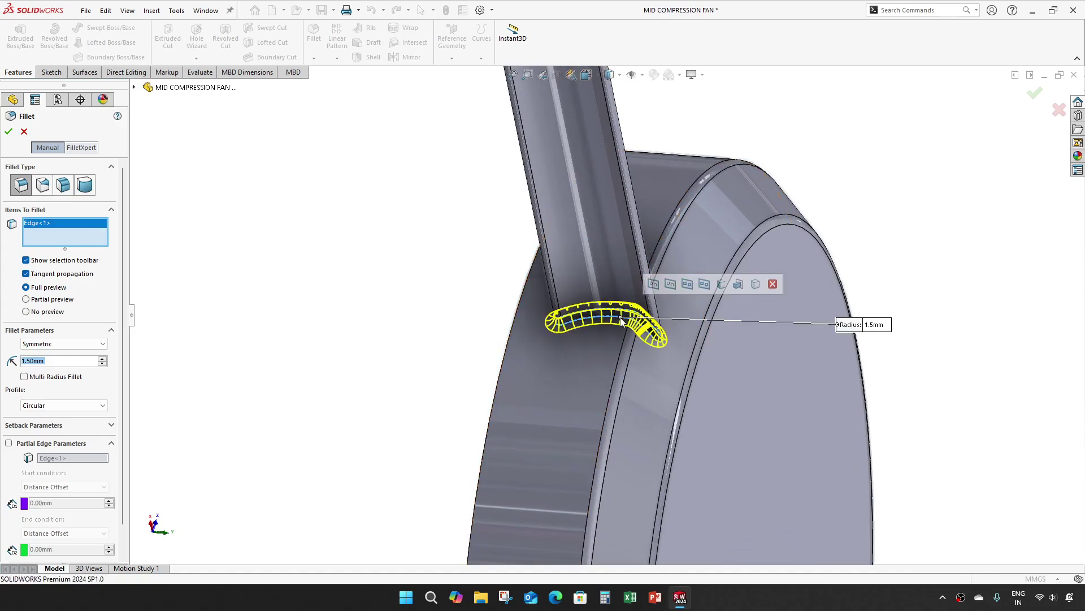
- Accept the root fillet and circular-pattern Boss-Extrude2 and Fillet2 as 30 instances over 360°
left_click(9, 133)
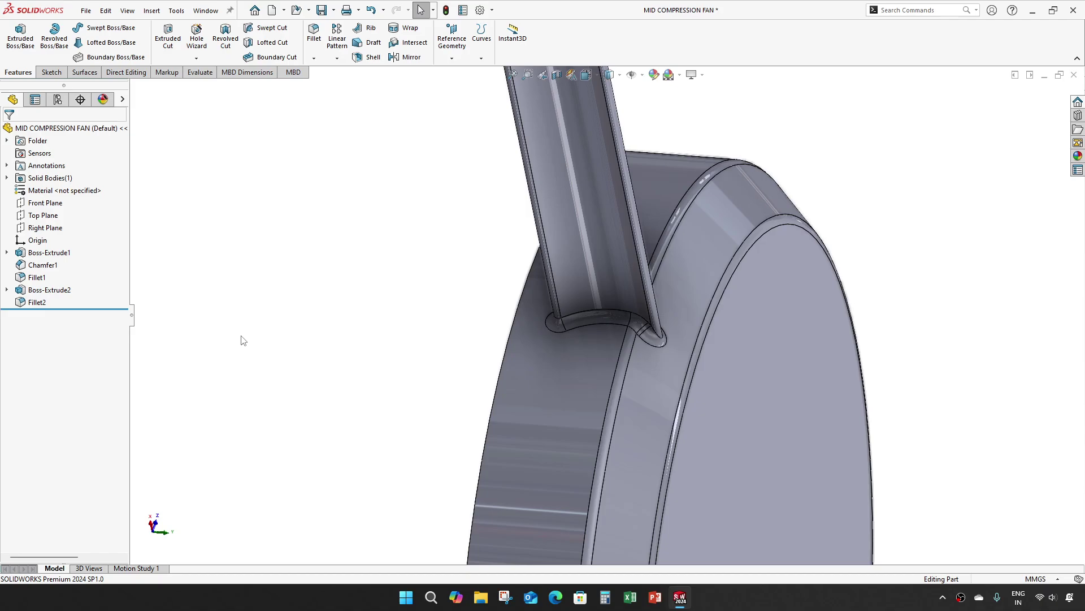
left_click(49, 289)
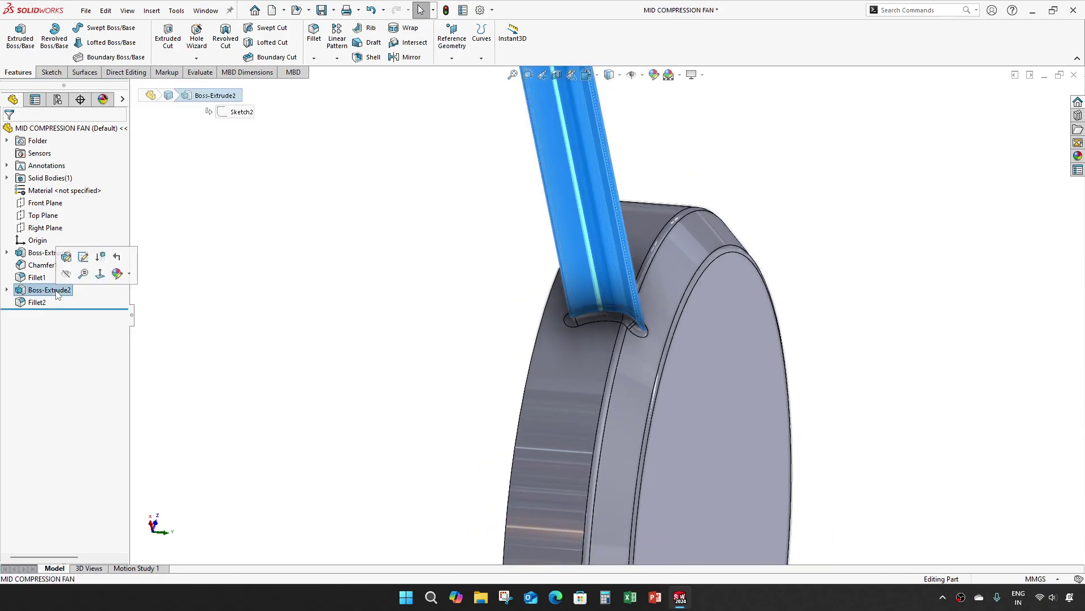
left_click(37, 302, "ctrl")
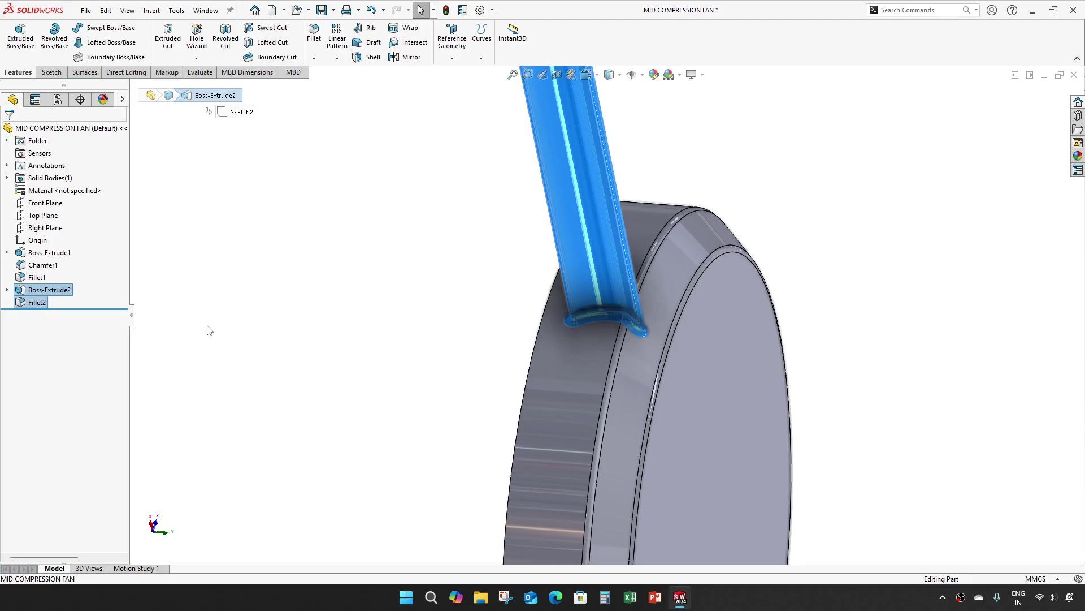
left_click(337, 57)
left_click(351, 85)
left_click(585, 346)
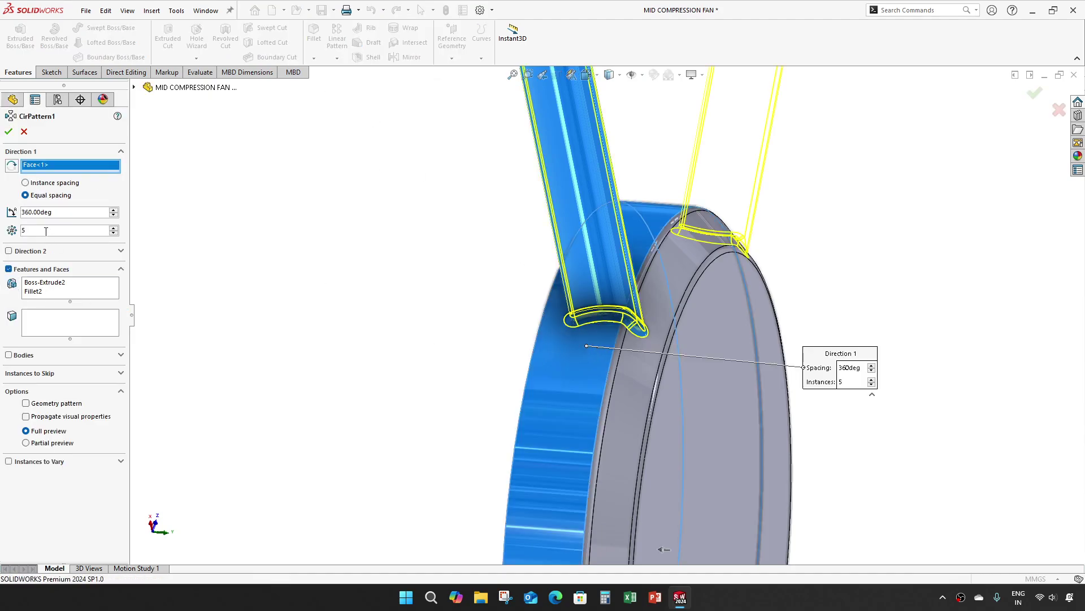
type("30")
key("Return")
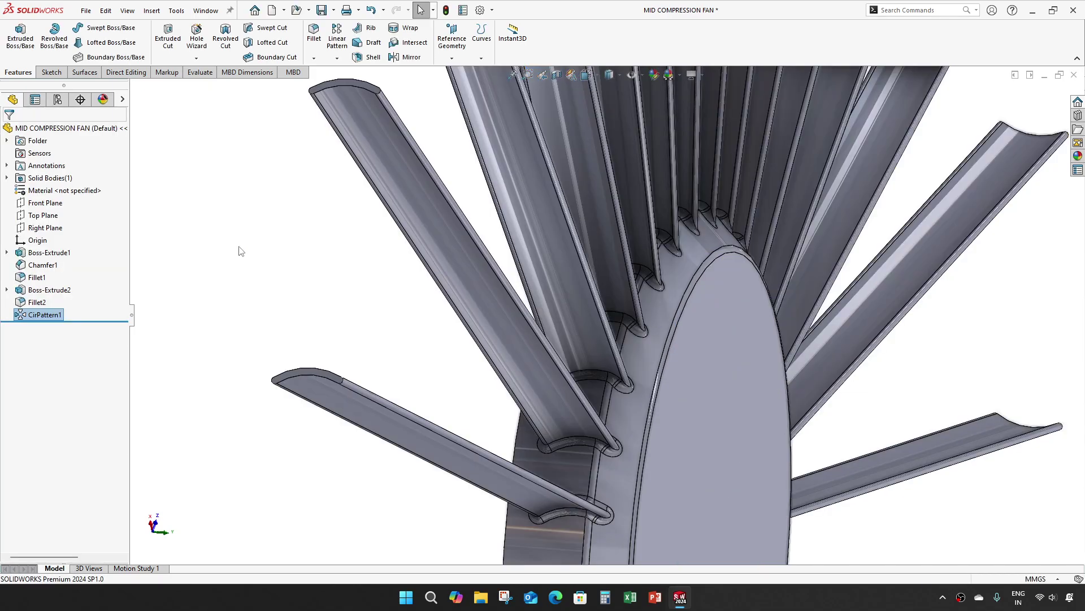
key("ctrl+1")
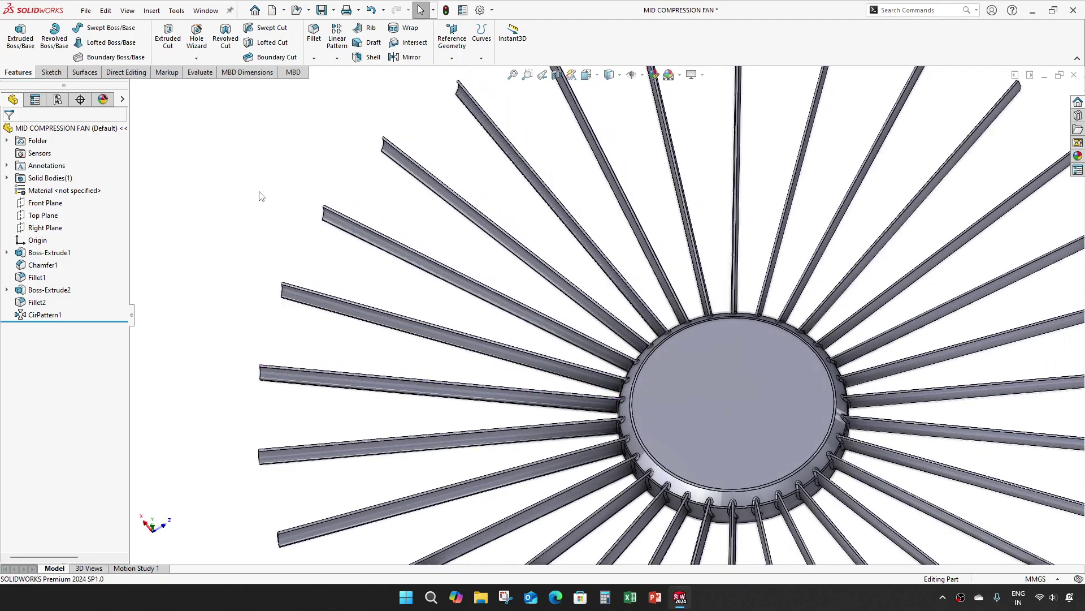
- Sketch a Ø190 circle centred on the origin on the hub's front face for an extruded cut
left_click(21, 35)
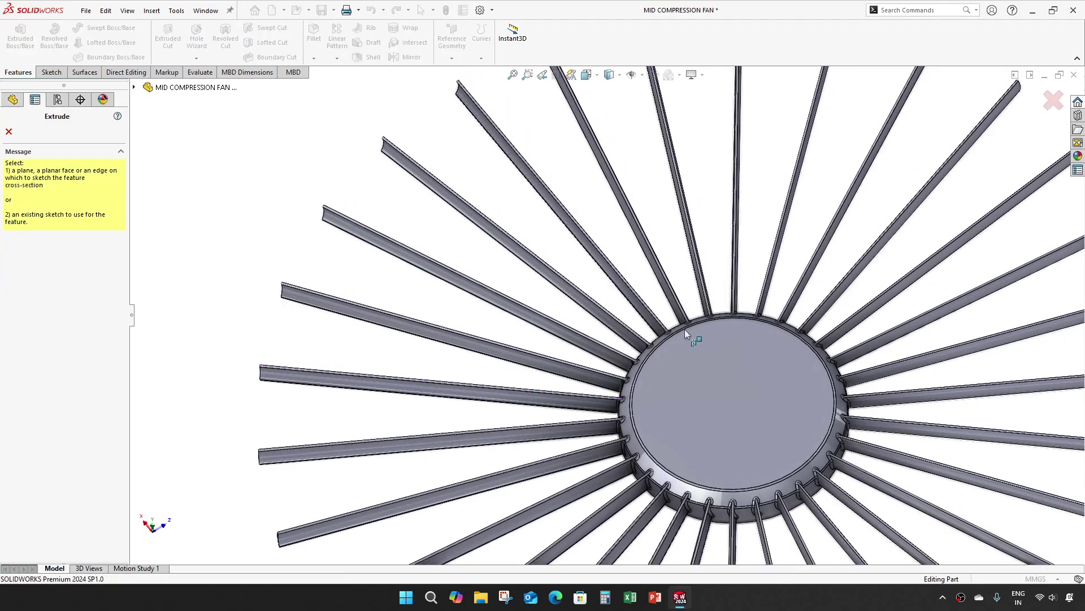
left_click(717, 399)
scroll(644, 266, "down", 6)
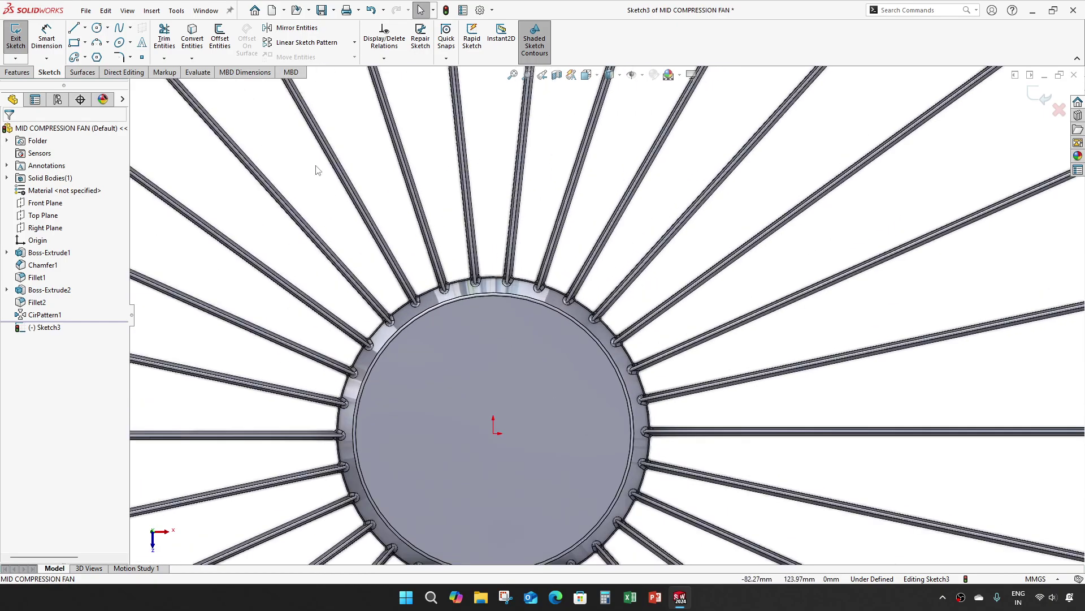
left_click(97, 27)
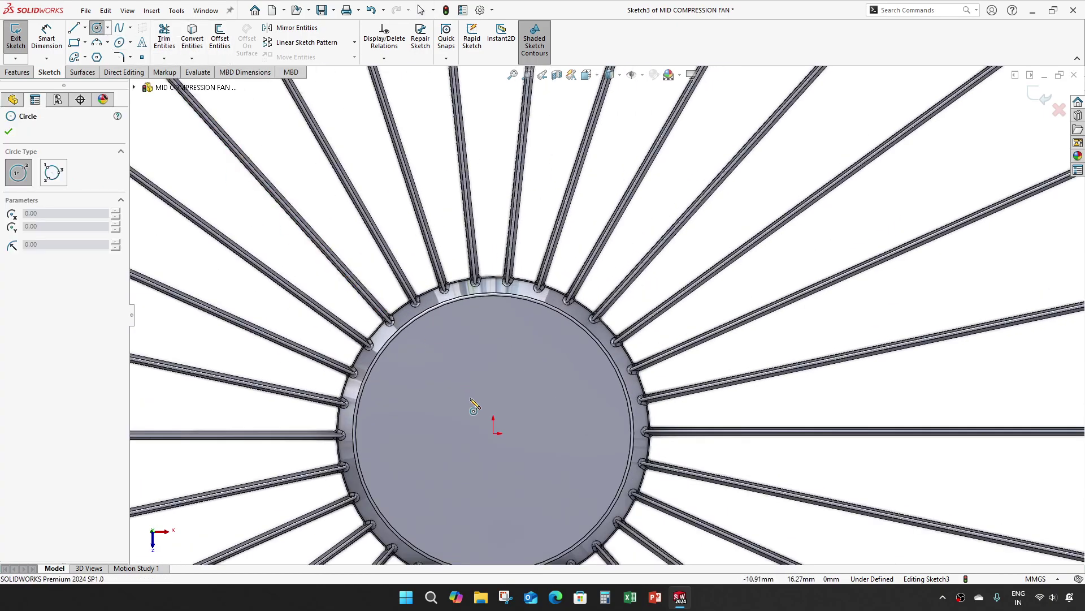
left_click(499, 435)
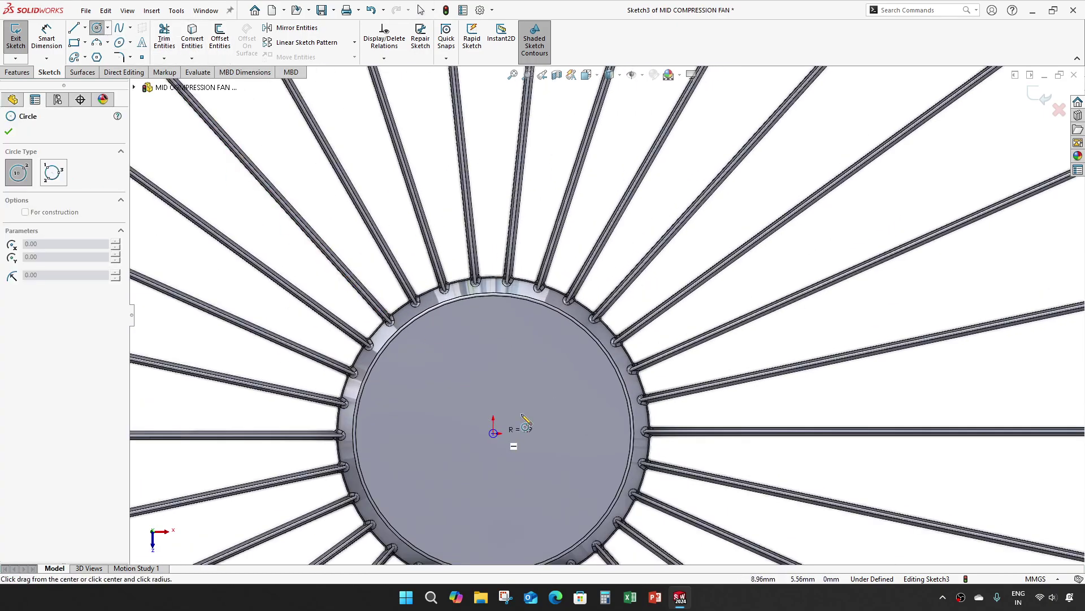
left_click(700, 259)
key("Escape")
key("d")
left_click(693, 260)
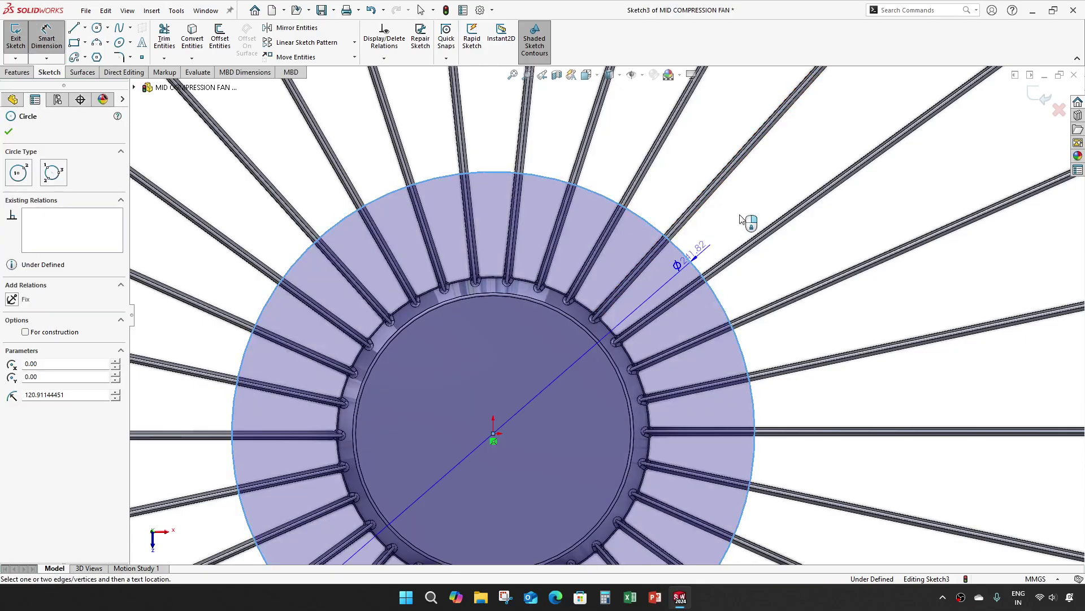
left_click(732, 227)
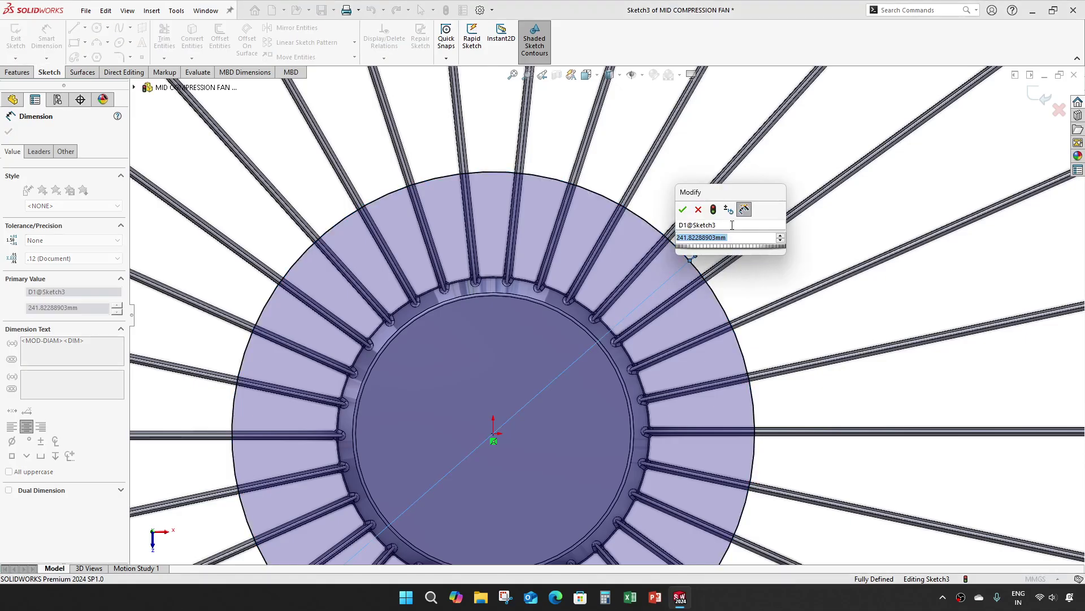
type("190")
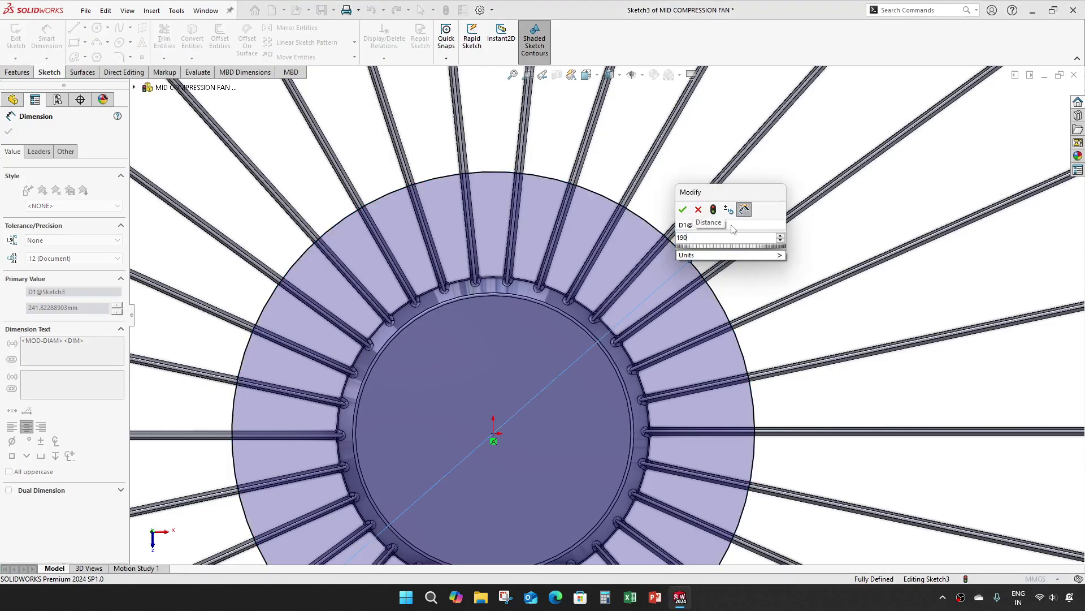
key("Return")
key("Escape")
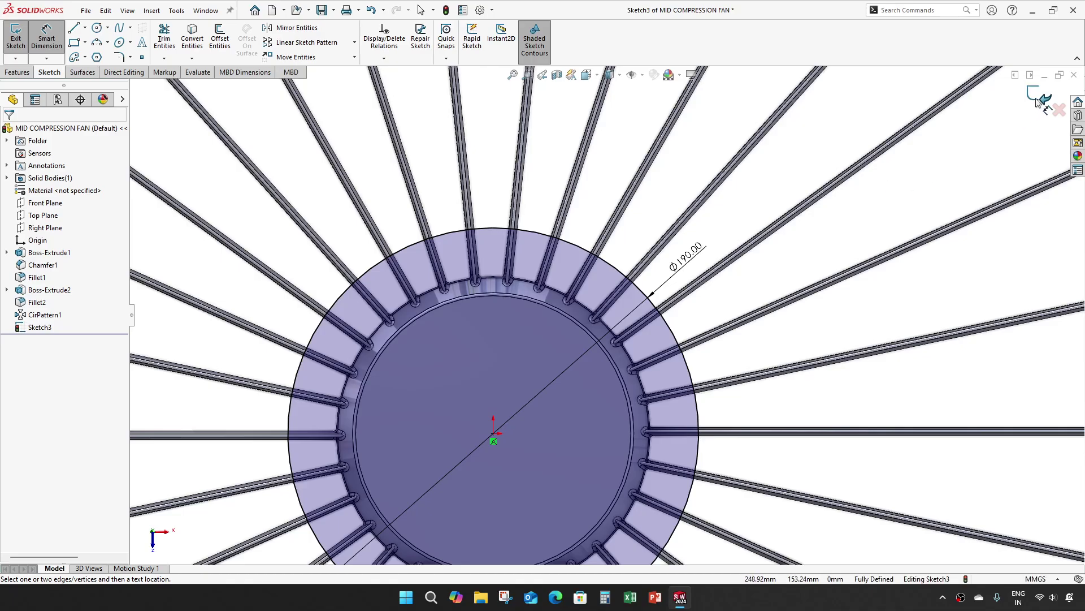
- Flip the cut side to remove blade material outside the circle, creating Cut-Extrude1
left_click(1042, 97)
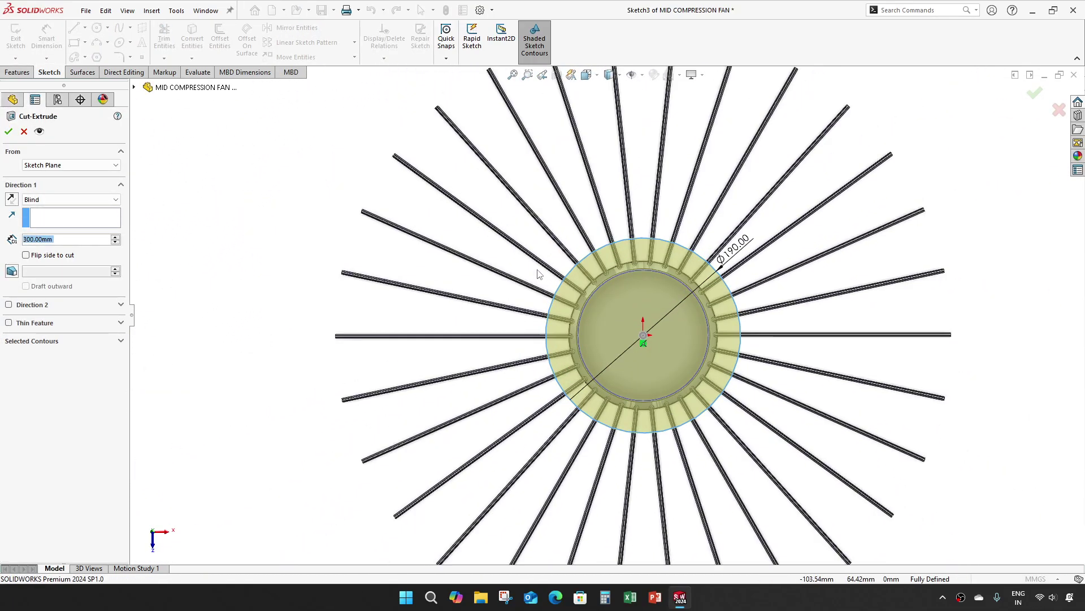
left_click(52, 257)
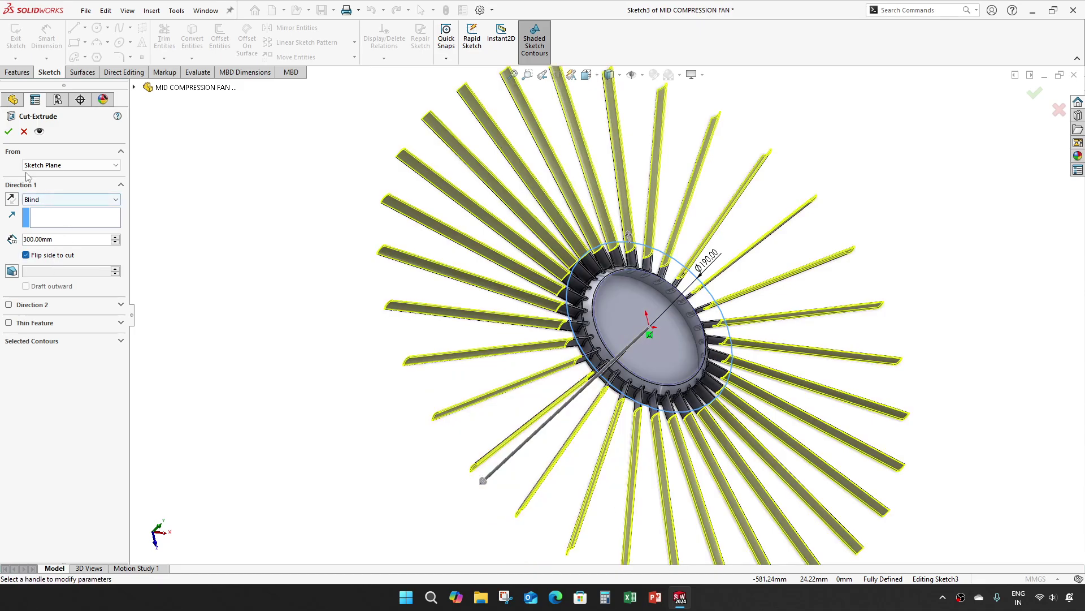
left_click(9, 131)
middle_click_drag(578, 299, 604, 368)
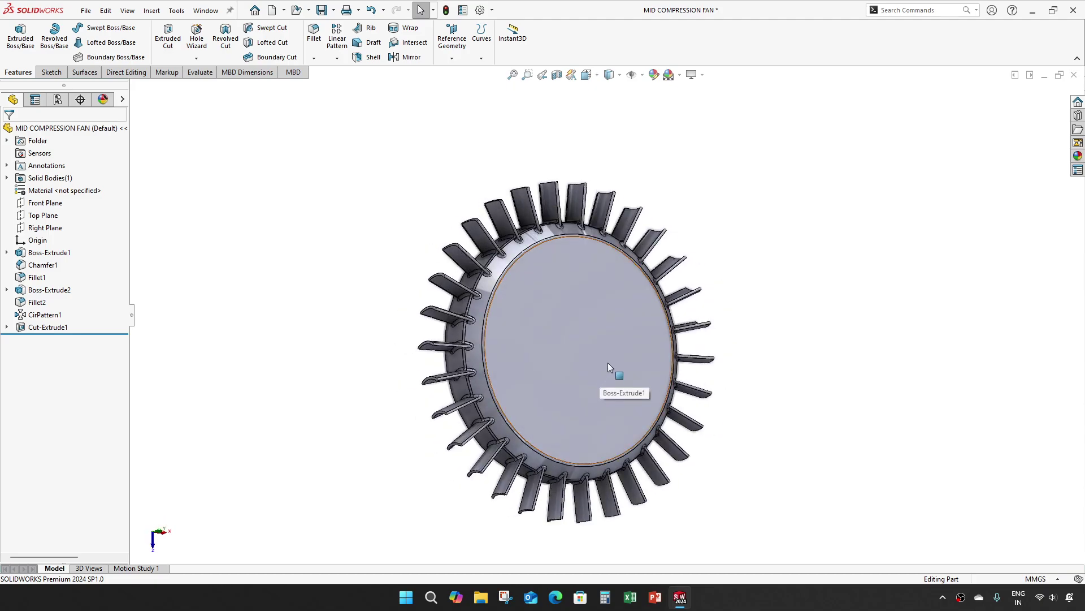
- Fillet the disc's circular front rim edge with a 1 mm radius
middle_click_drag(610, 364, 659, 369)
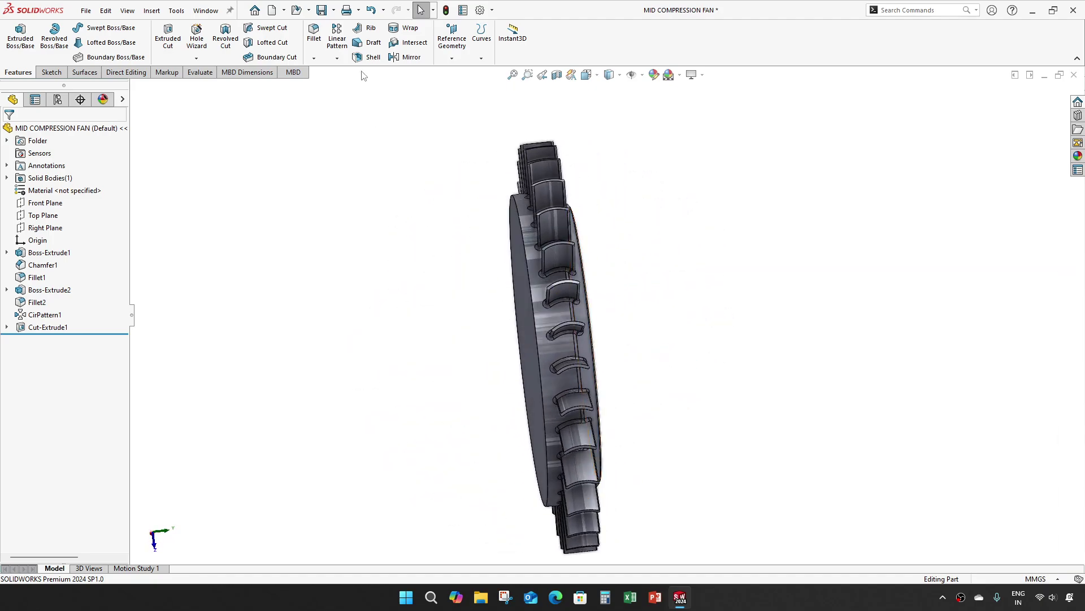
left_click(314, 32)
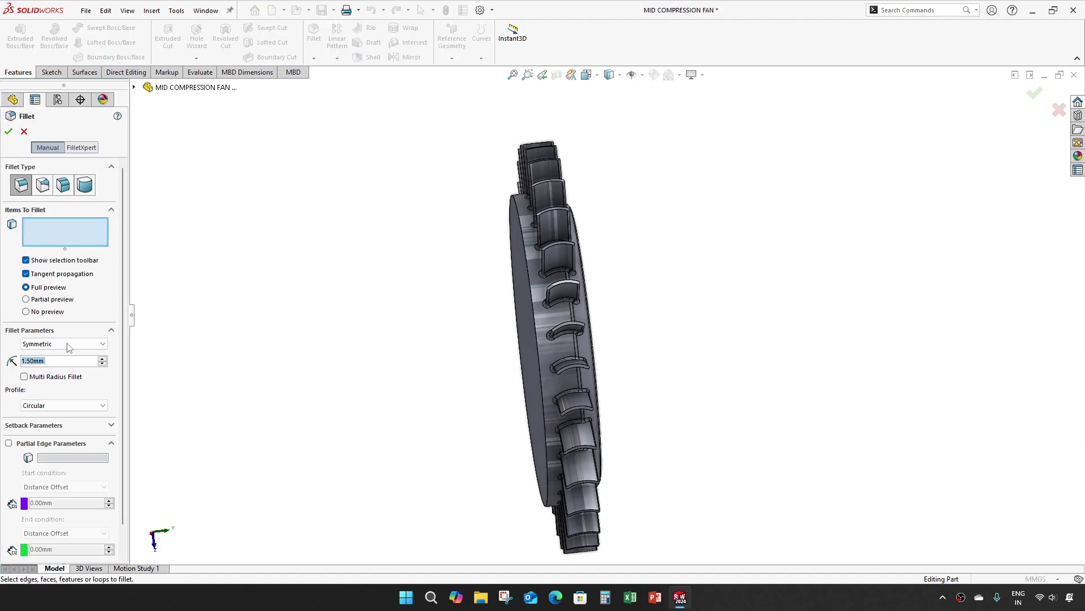
type("1")
key("Return")
left_click(537, 351)
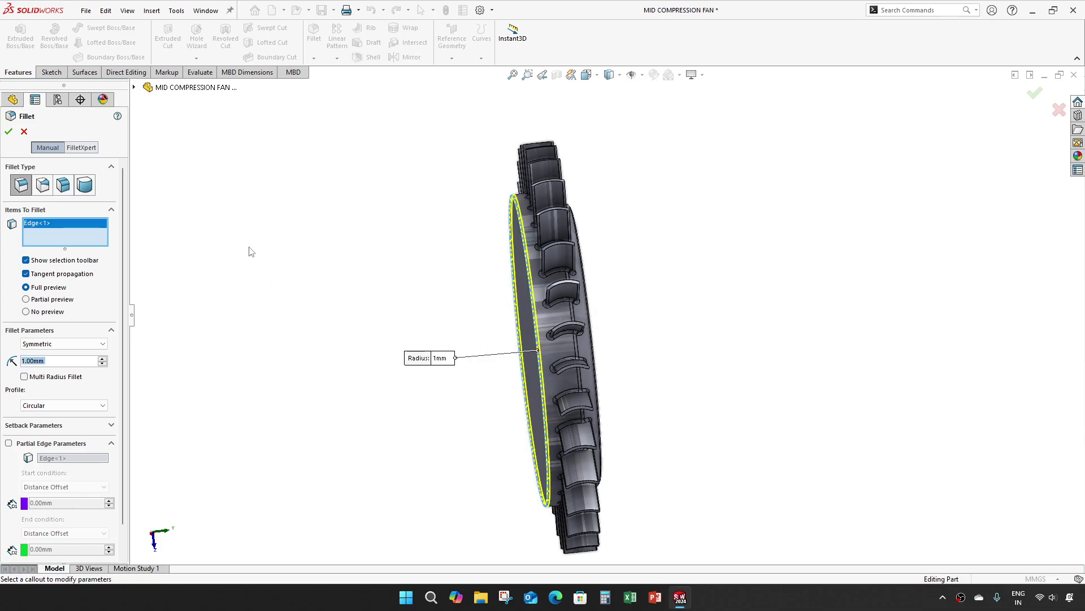
left_click(9, 131)
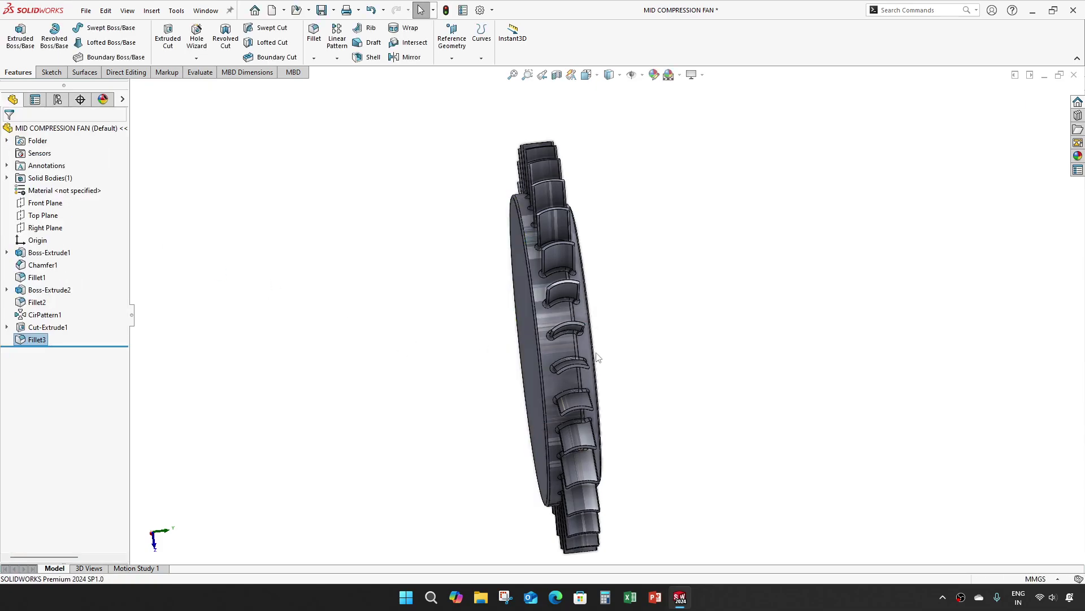
- Show the fan face-on in a standard view and zoom out
scroll(592, 357, "down", 1)
middle_click_drag(592, 357, 556, 365)
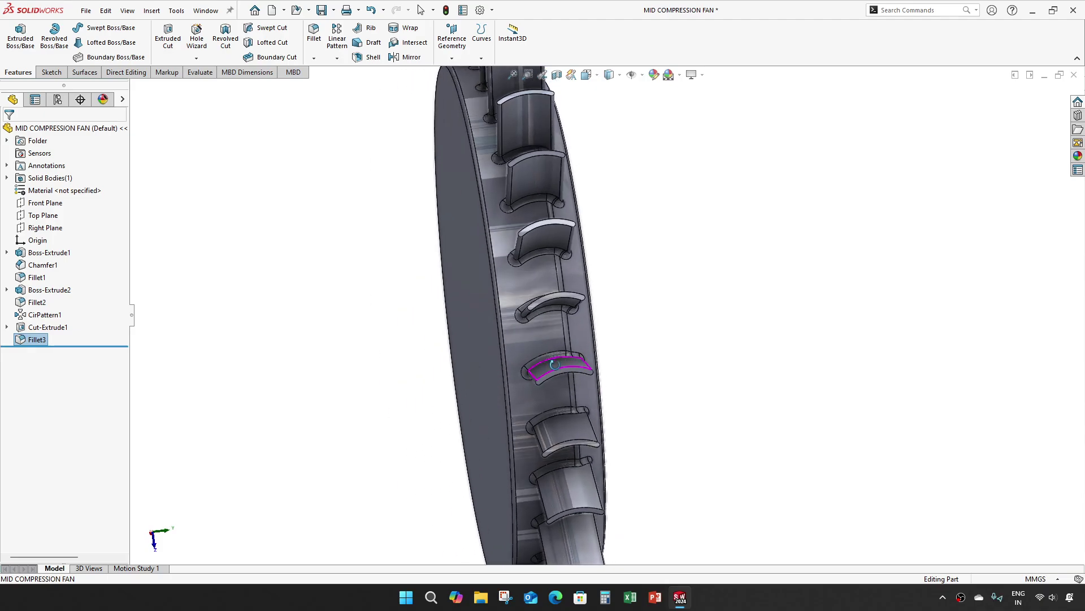
key("ctrl+5")
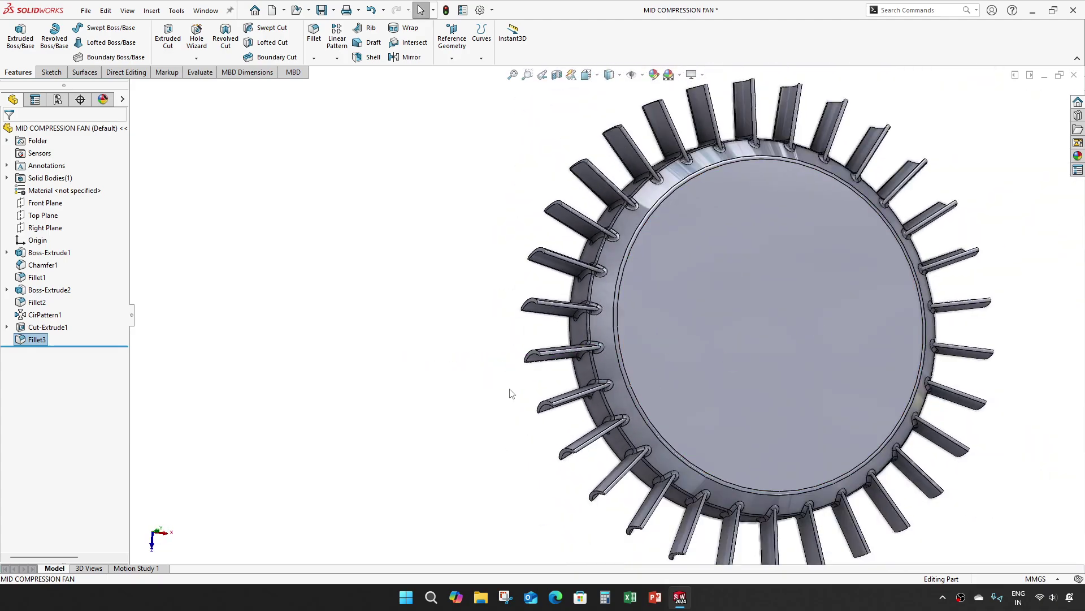
scroll(430, 368, "up", 2)
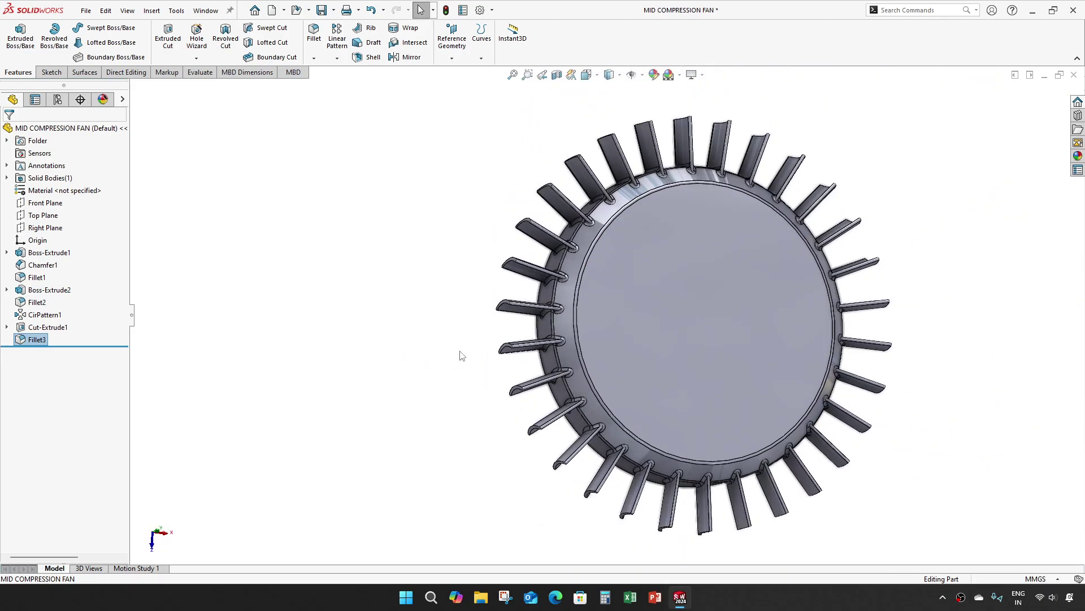
- Define a Hole Wizard hole with 50 mm diameter, Blind end condition and 8 mm depth
left_click(388, 282)
left_click(196, 35)
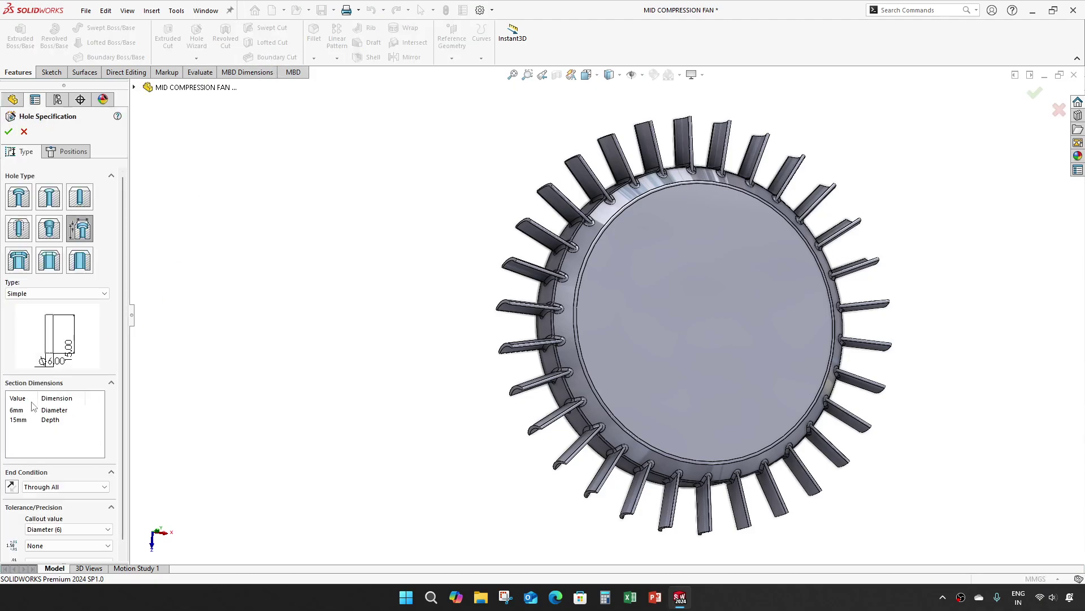
double_click(19, 409)
key("Return")
left_click(25, 425)
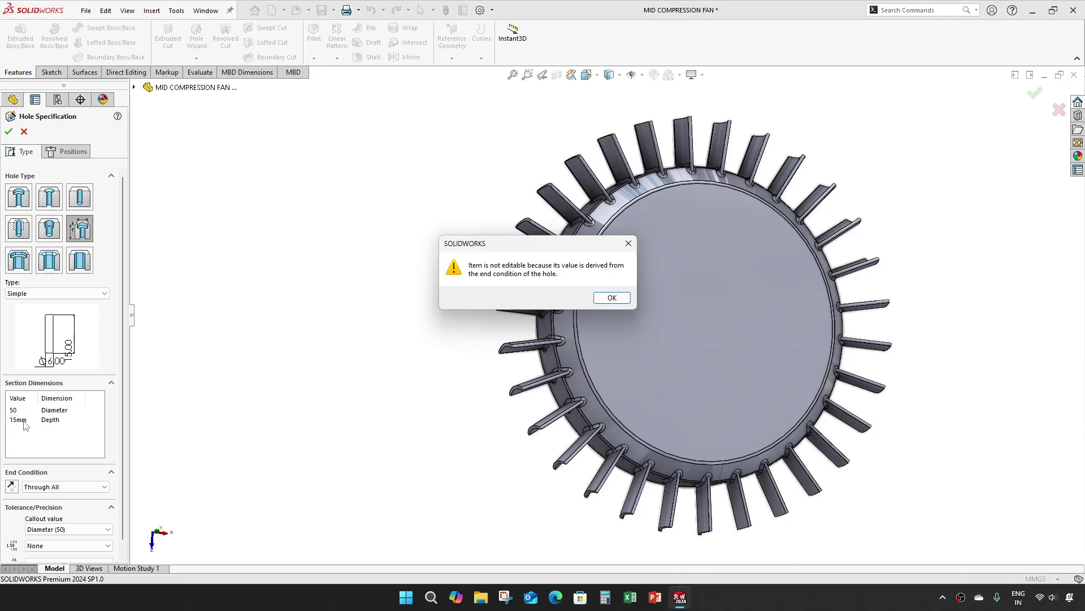
left_click(612, 298)
left_click(65, 487)
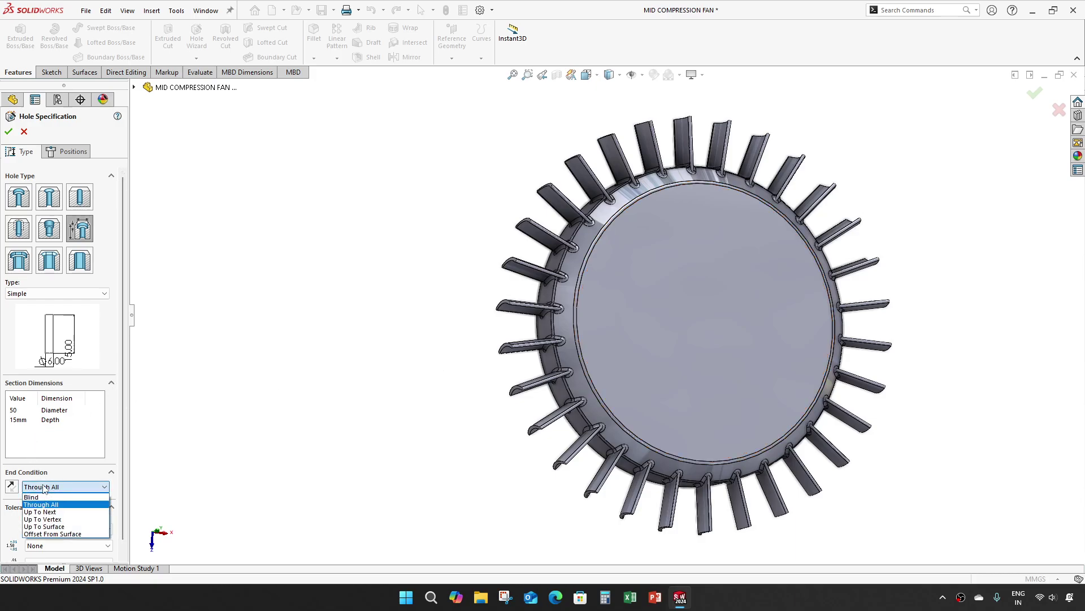
left_click(39, 499)
double_click(23, 420)
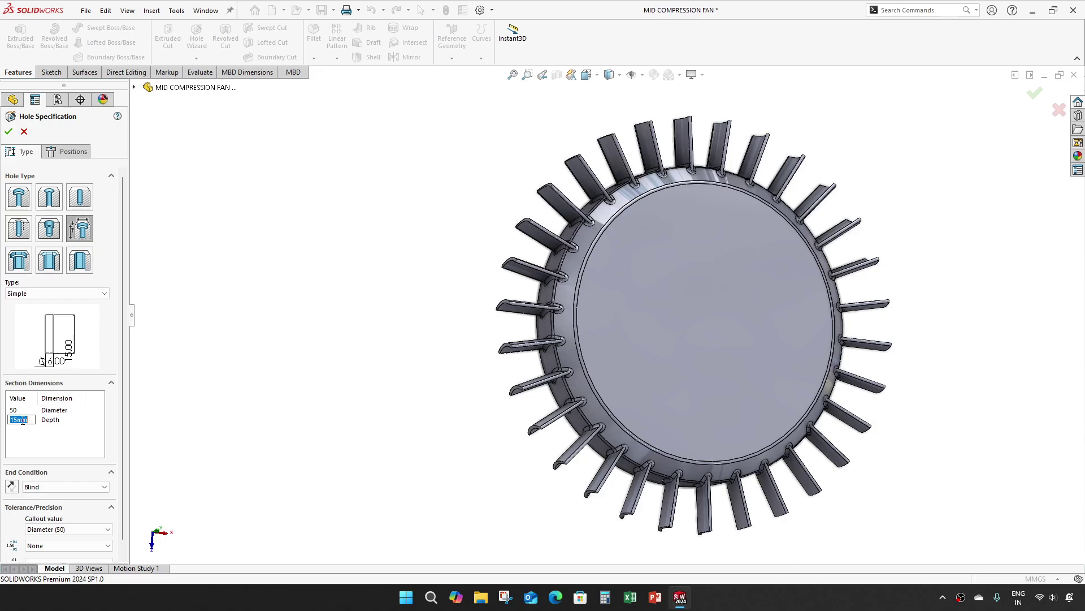
type("8")
key("Return")
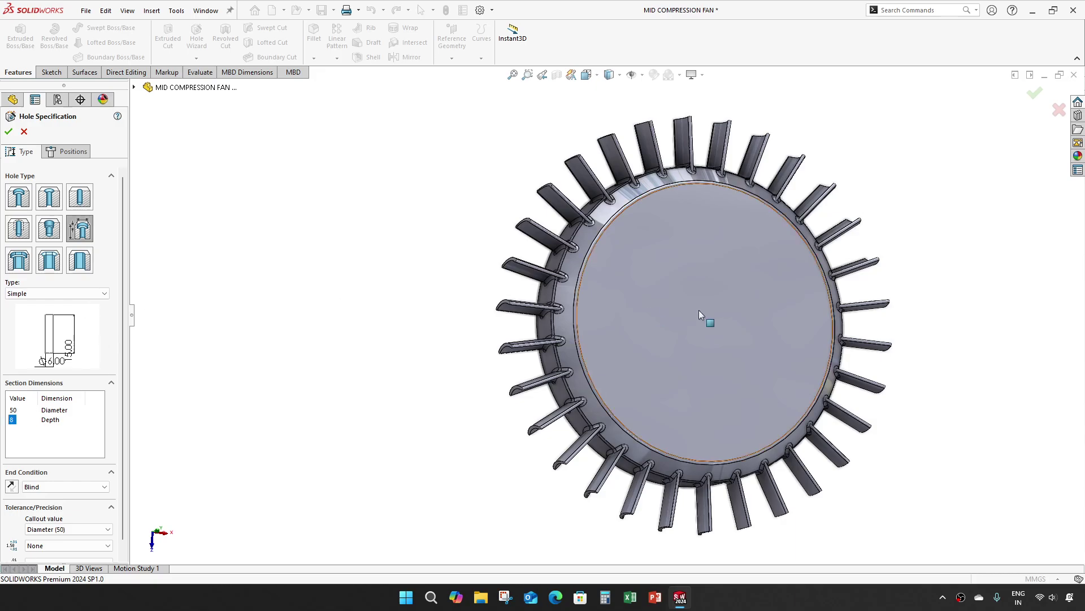
- Place the hole at the centre of the disc face to create Hole1
left_click(67, 151)
left_click(681, 350)
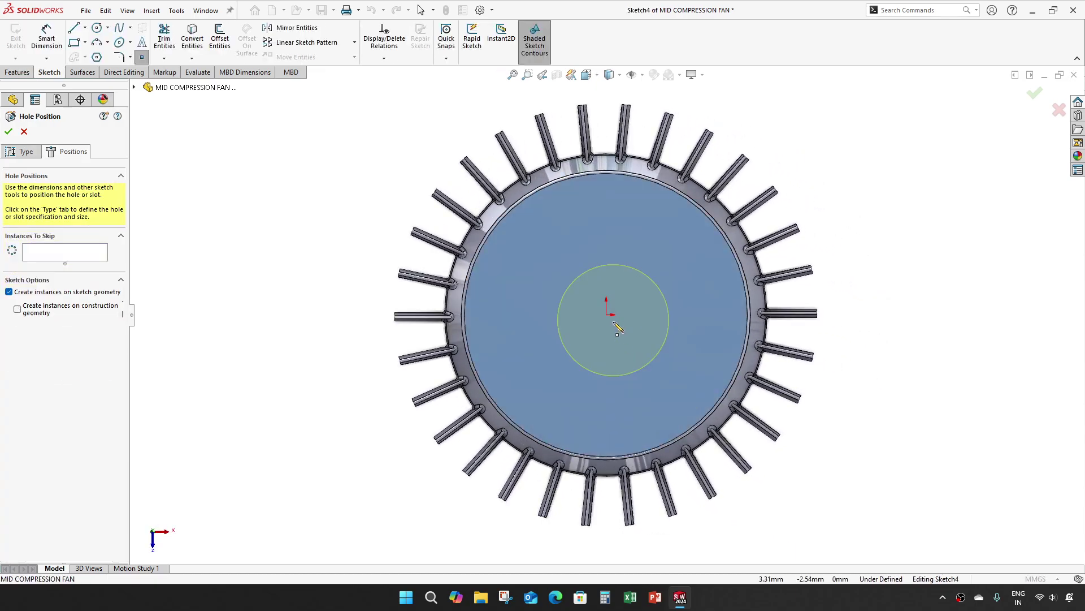
key("Escape")
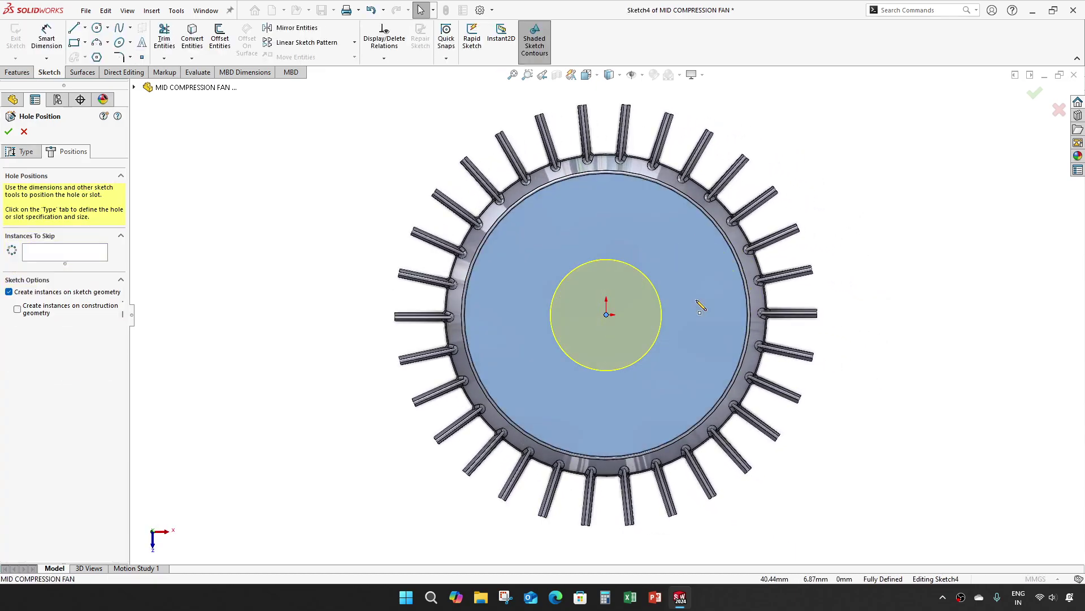
left_click(10, 134)
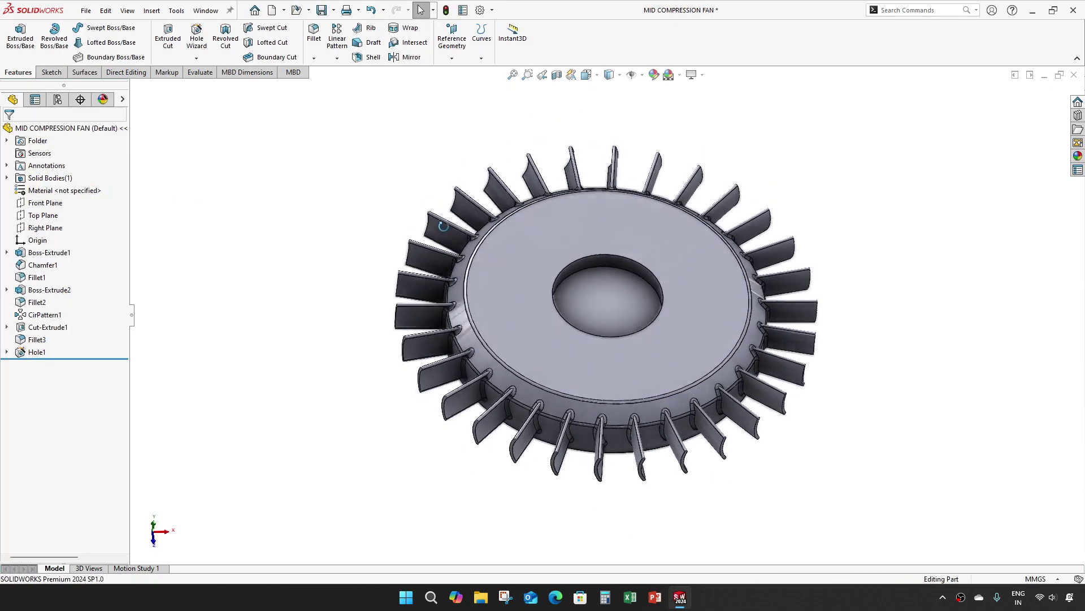
- Orbit the fan over to inspect the back face of the disc
scroll(655, 282, "down", 3)
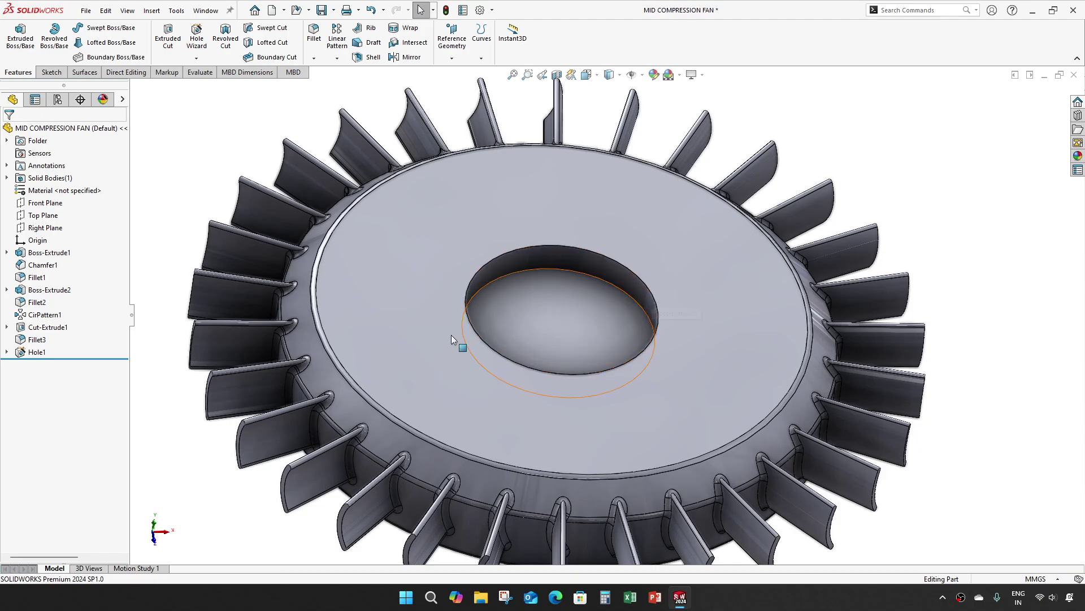
scroll(480, 358, "up", 3)
middle_click_drag(480, 358, 579, 287)
middle_click_drag(540, 374, 558, 327)
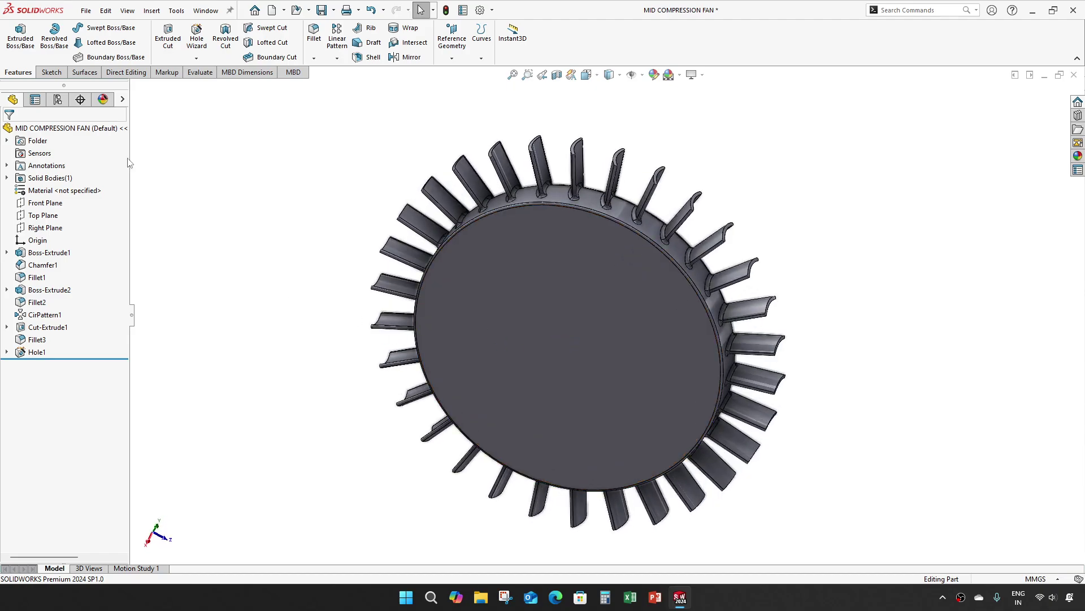
- Cut a 46 mm Through All hole at the disc centre, creating Hole2
left_click(196, 38)
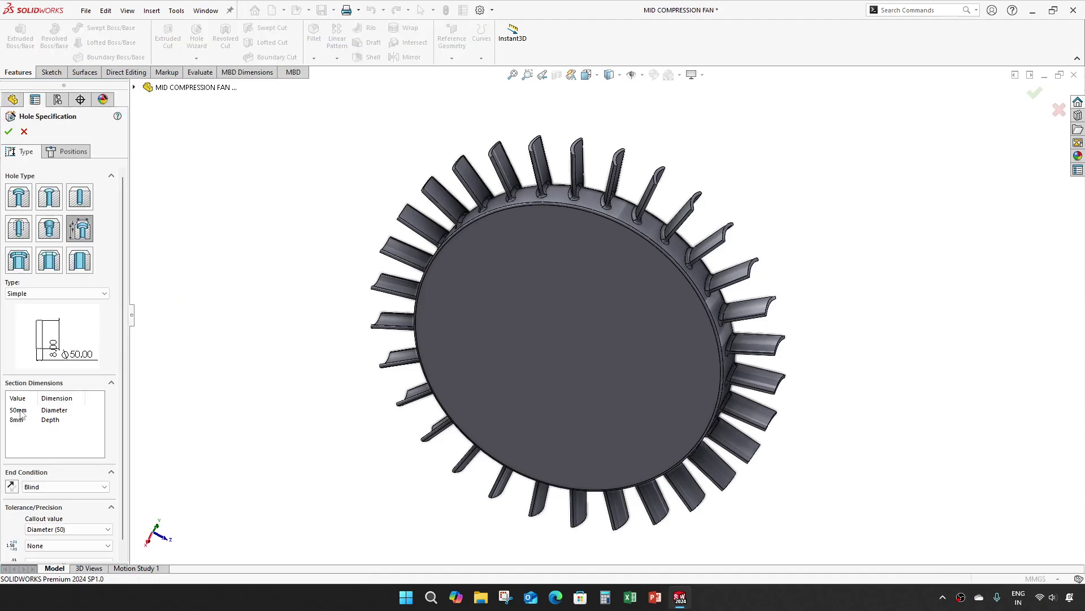
double_click(19, 411)
type("46")
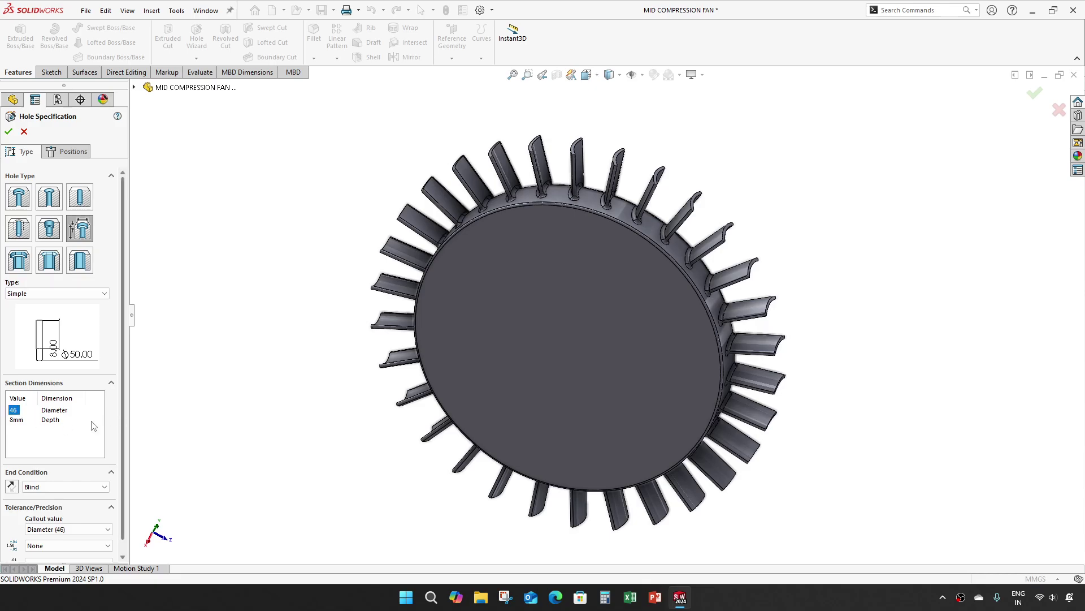
left_click(38, 486)
left_click(51, 505)
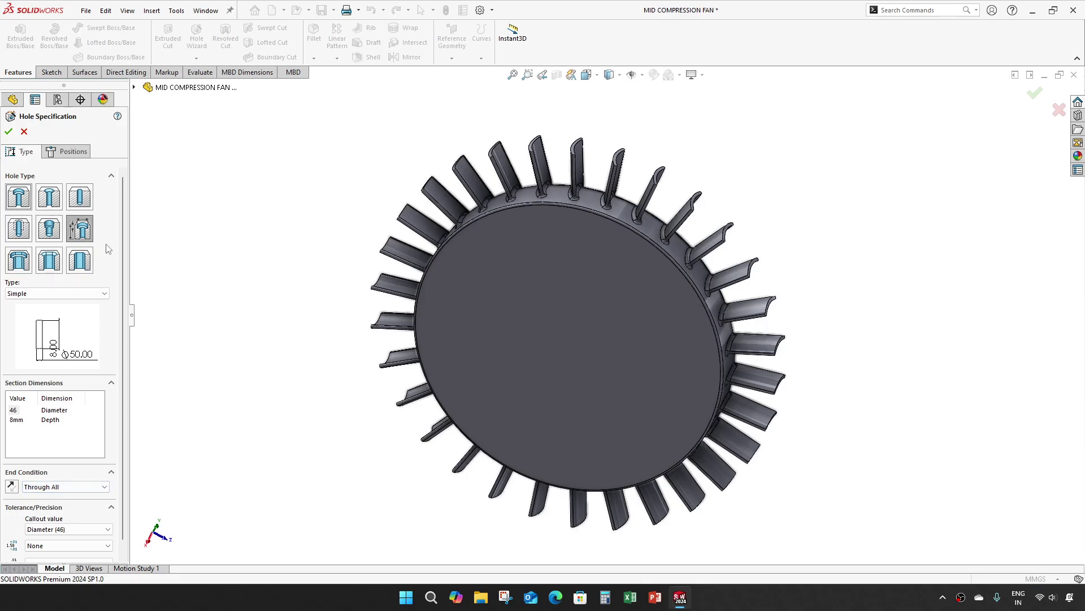
left_click(66, 151)
left_click(659, 382)
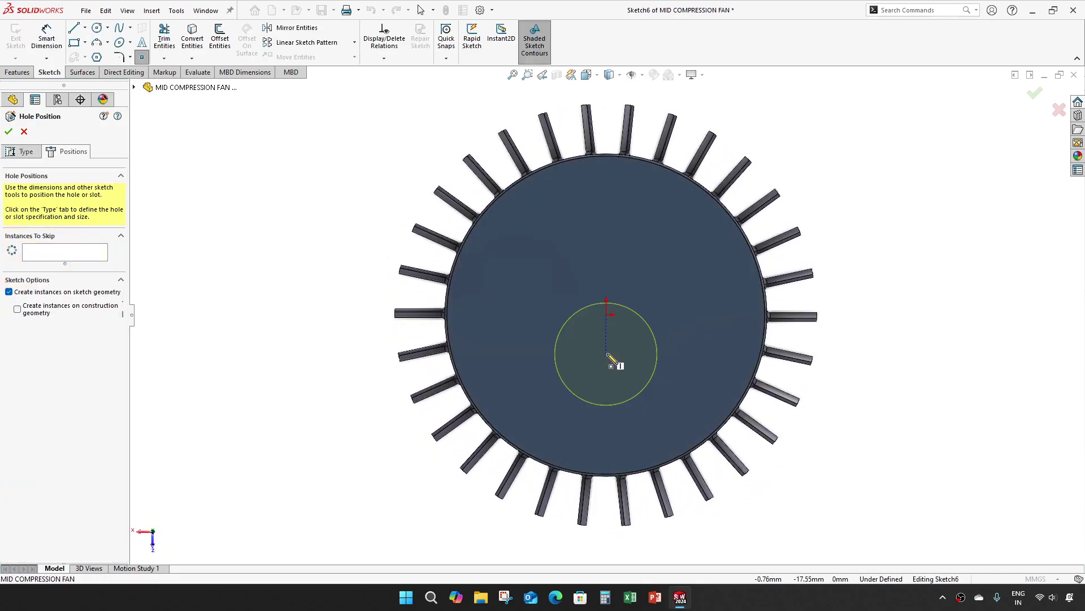
left_click(606, 315)
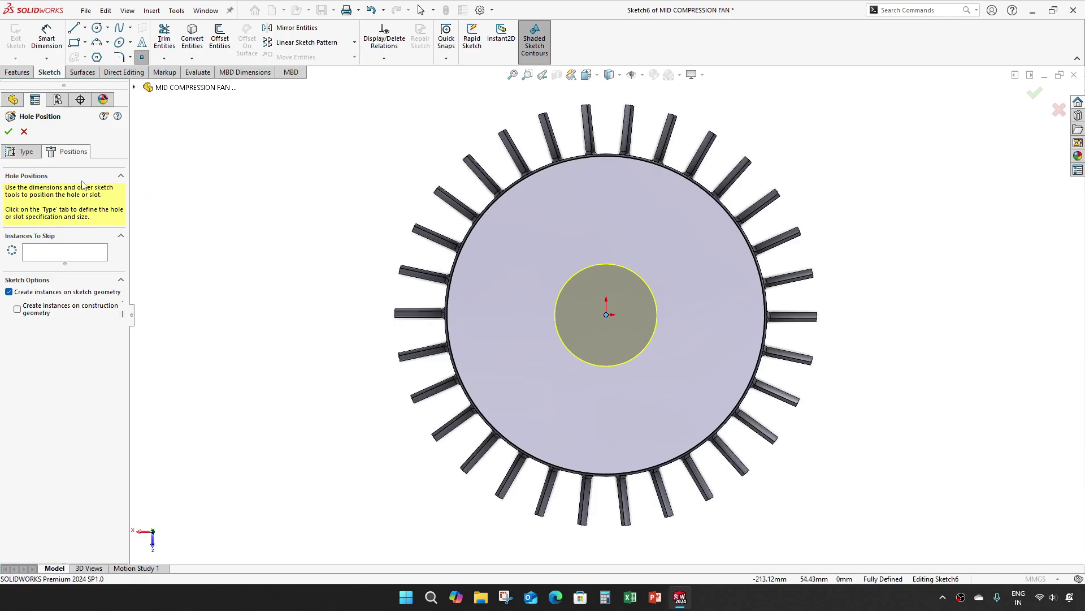
left_click(9, 131)
middle_click_drag(286, 237, 236, 288)
scroll(673, 271, "down", 5)
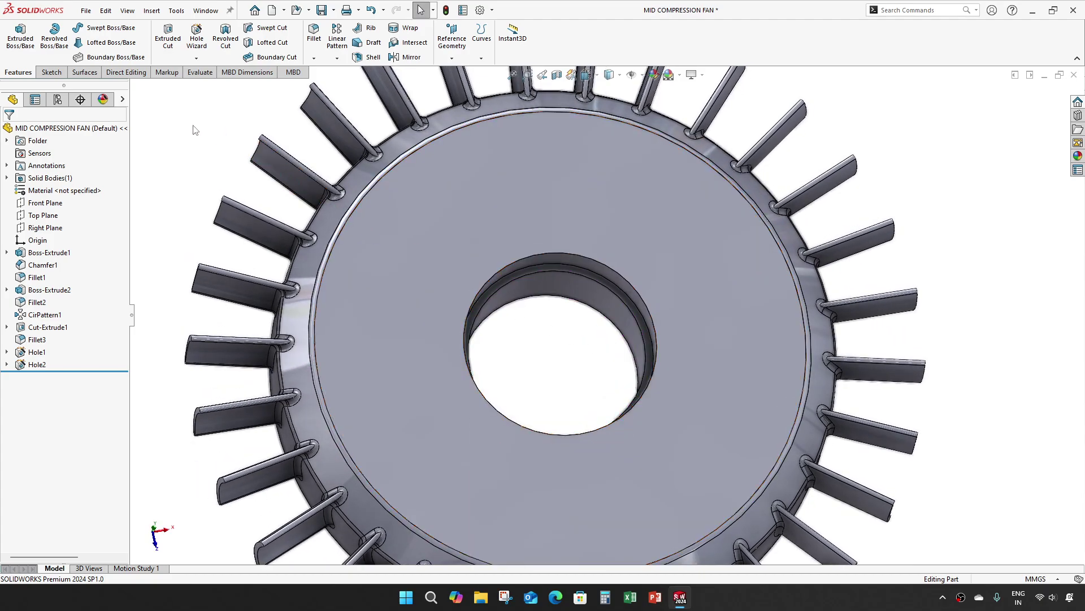
- Start a new hole feature with a 12 mm diameter
left_click(197, 35)
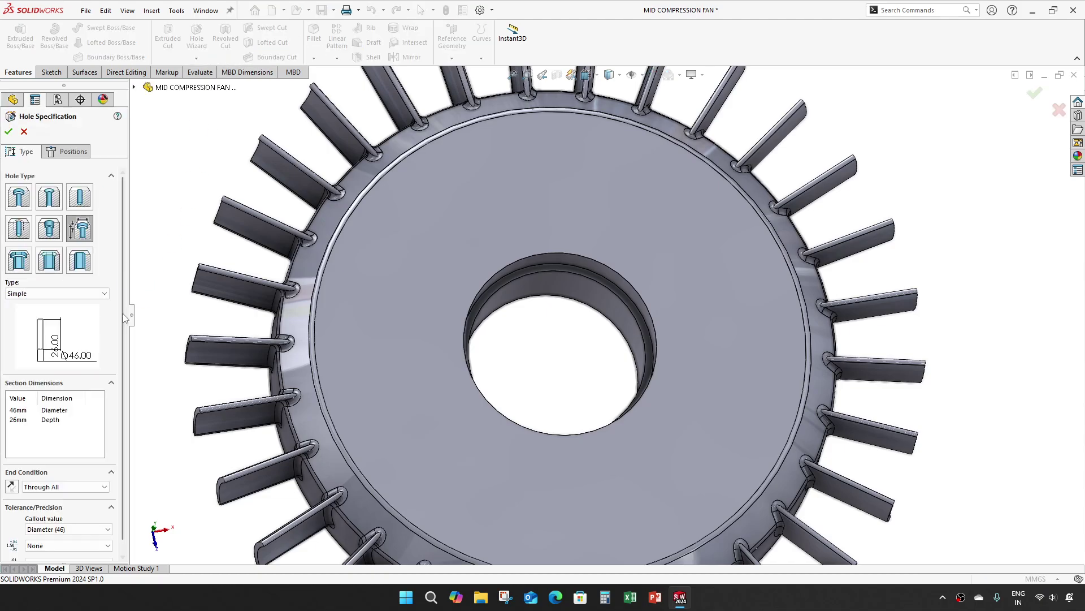
double_click(25, 410)
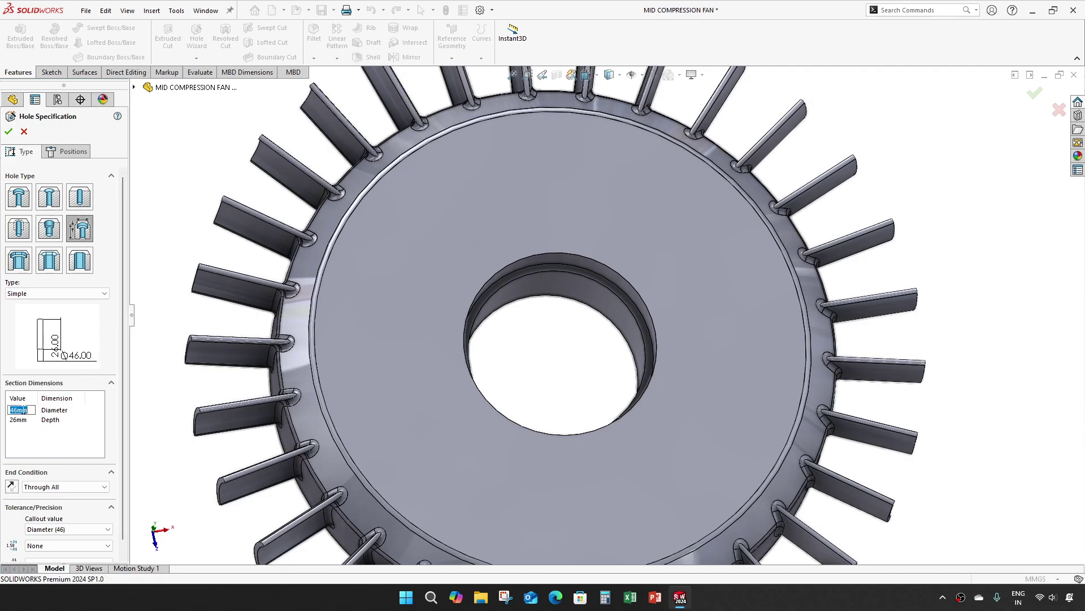
type("12")
key("Return")
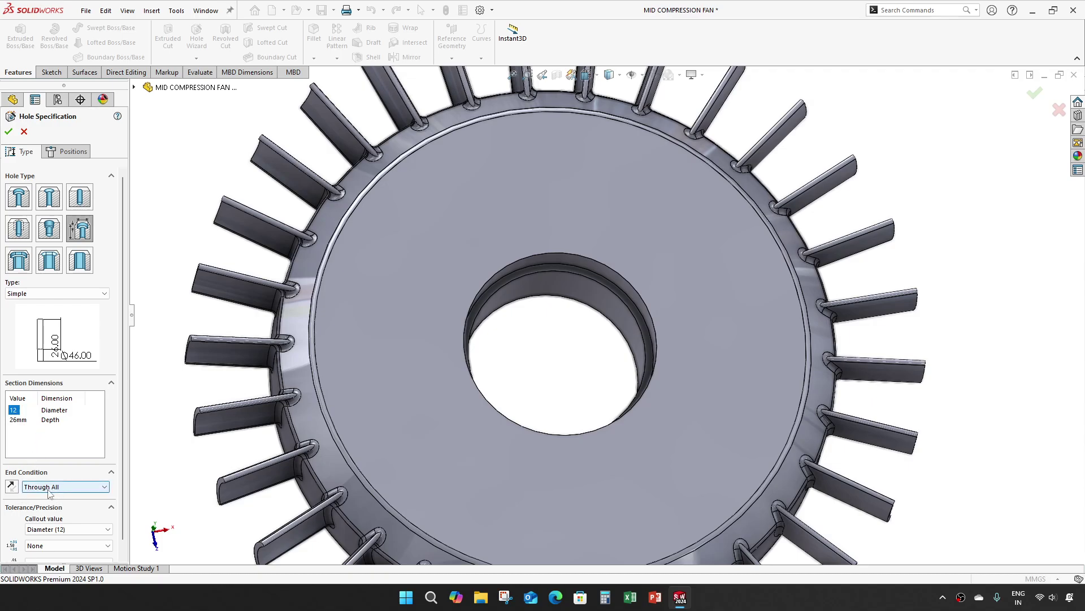
- Place the hole point right of centre and make it horizontal with the disc origin
left_click(67, 151)
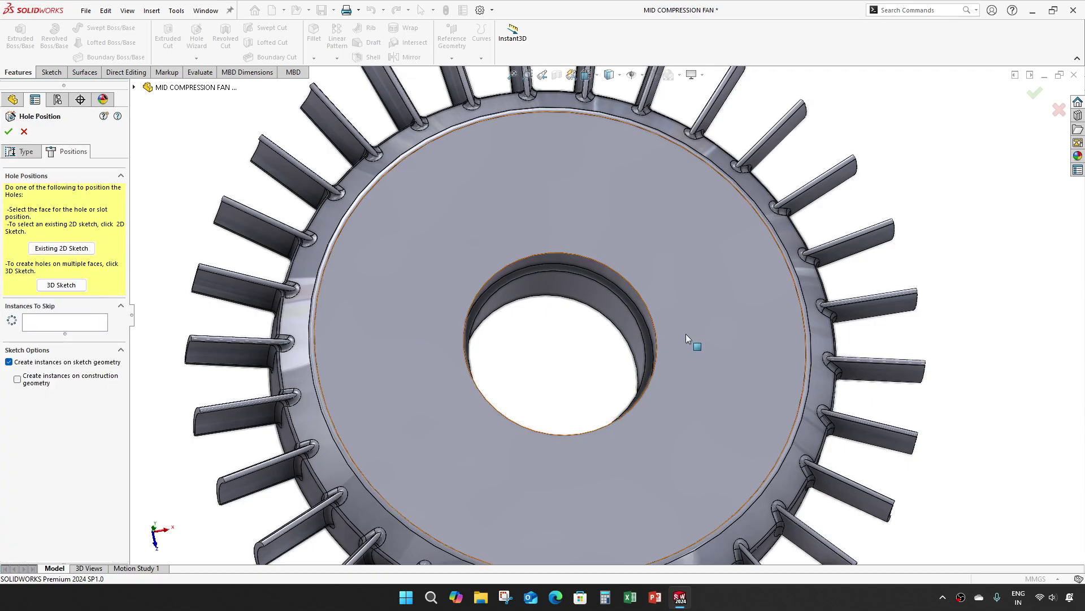
left_click(713, 349)
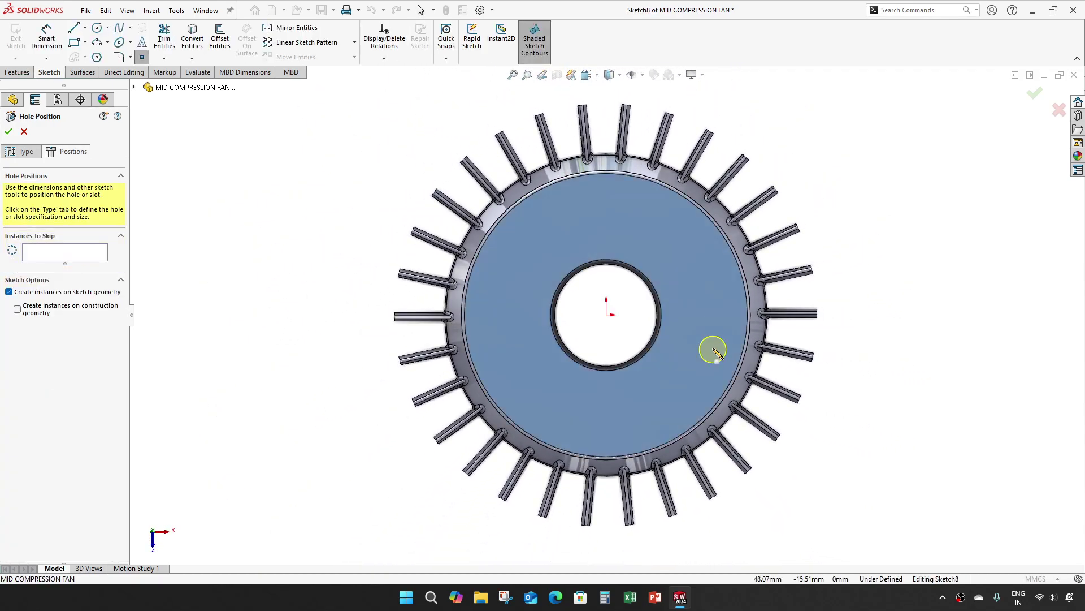
left_click(710, 315)
key("Escape")
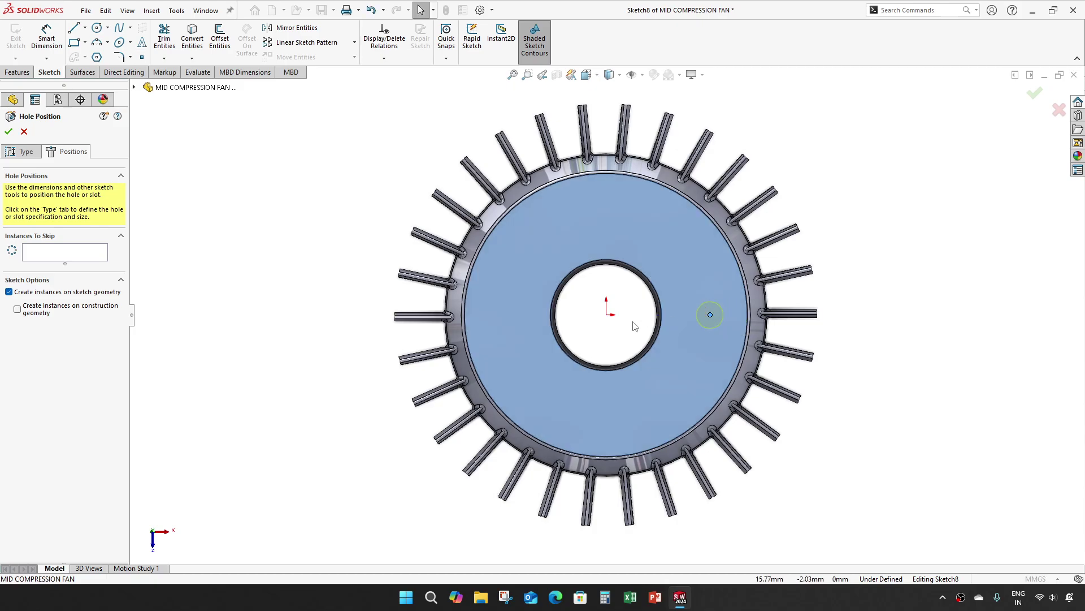
left_click(607, 315)
left_click(710, 315, "ctrl")
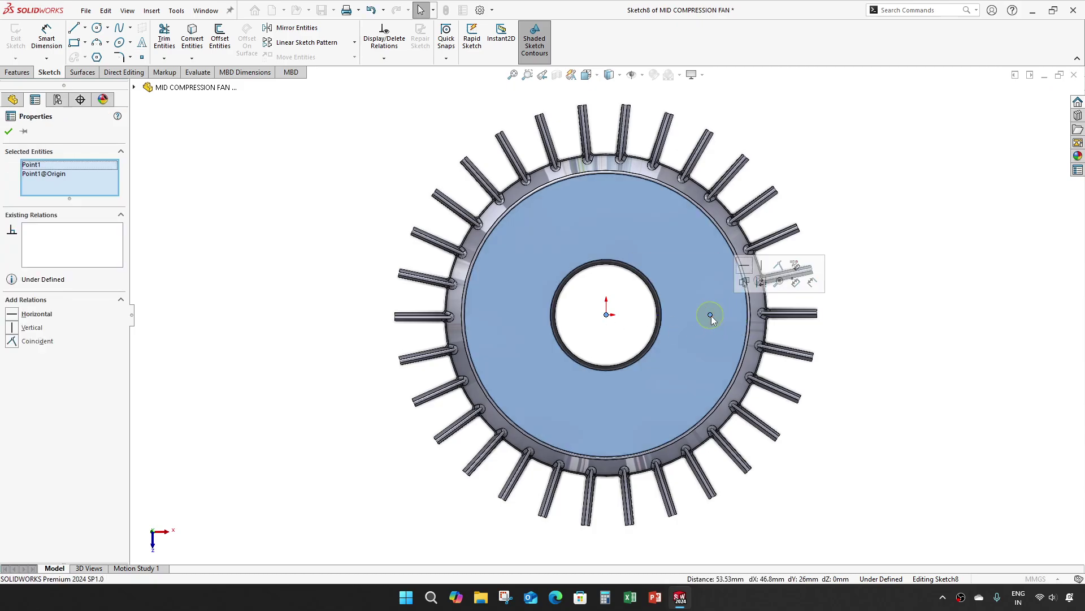
left_click(744, 266)
left_click(870, 414)
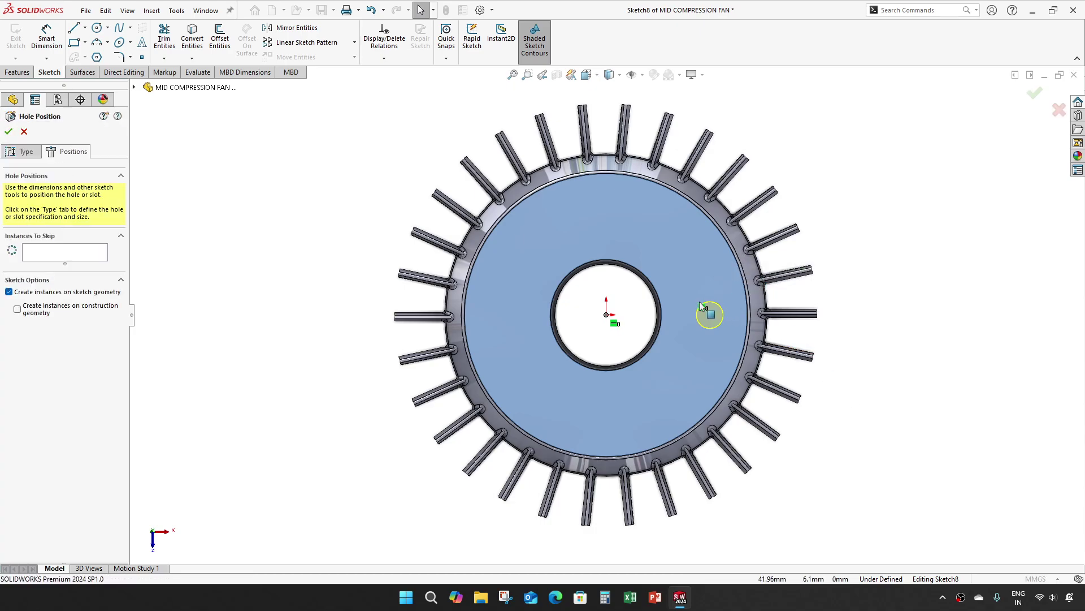
scroll(700, 303, "down", 2)
- Dimension the hole point 44 mm from the disc centre and accept Hole3
key("d")
left_click(707, 319)
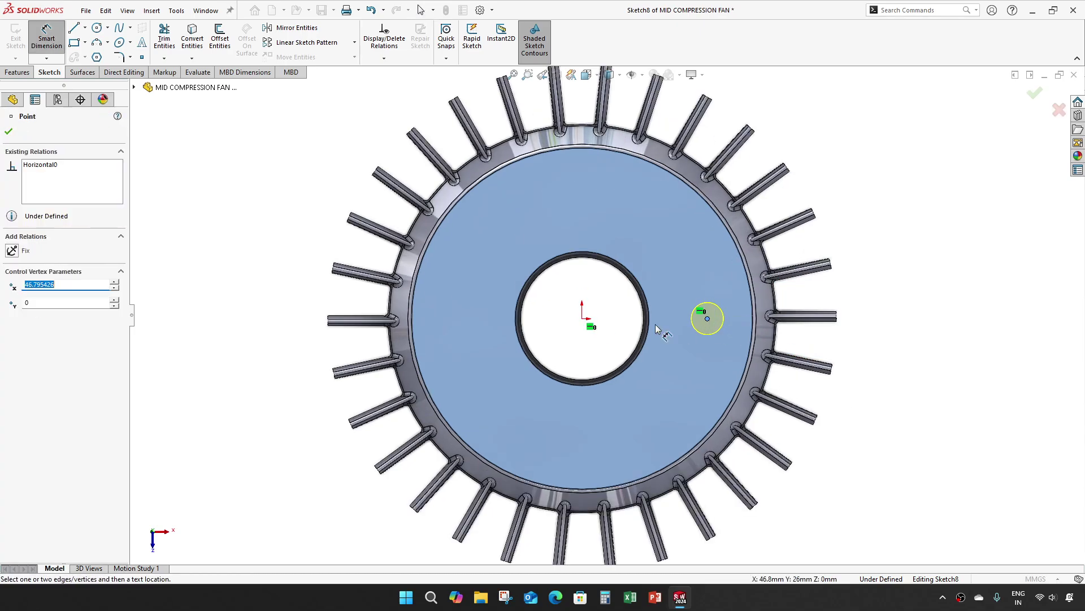
left_click(582, 318)
left_click(663, 349)
type("44")
key("Return")
left_click(877, 368)
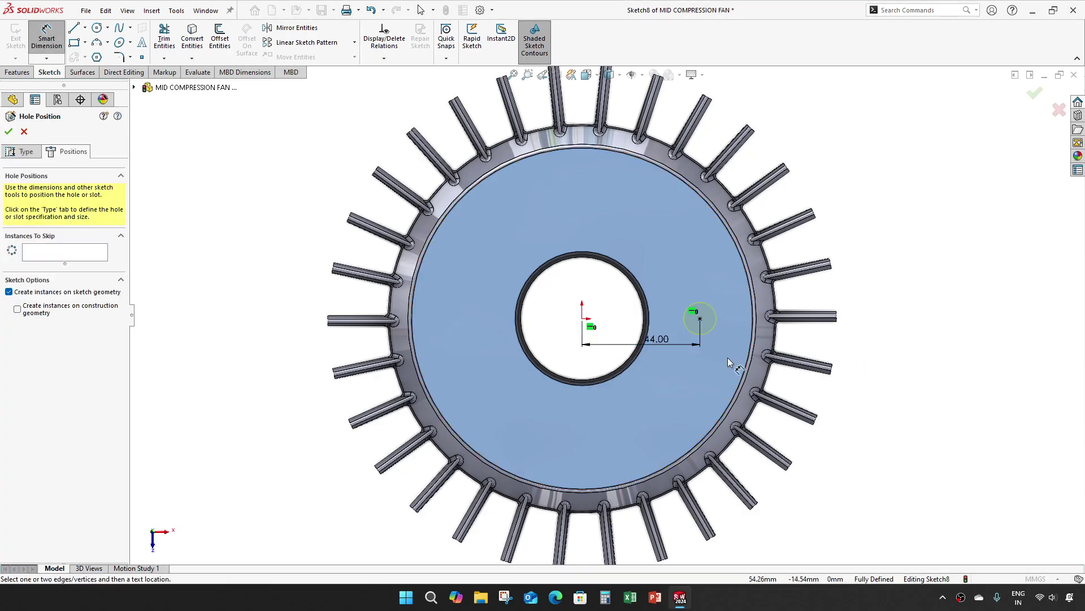
left_click(1035, 92)
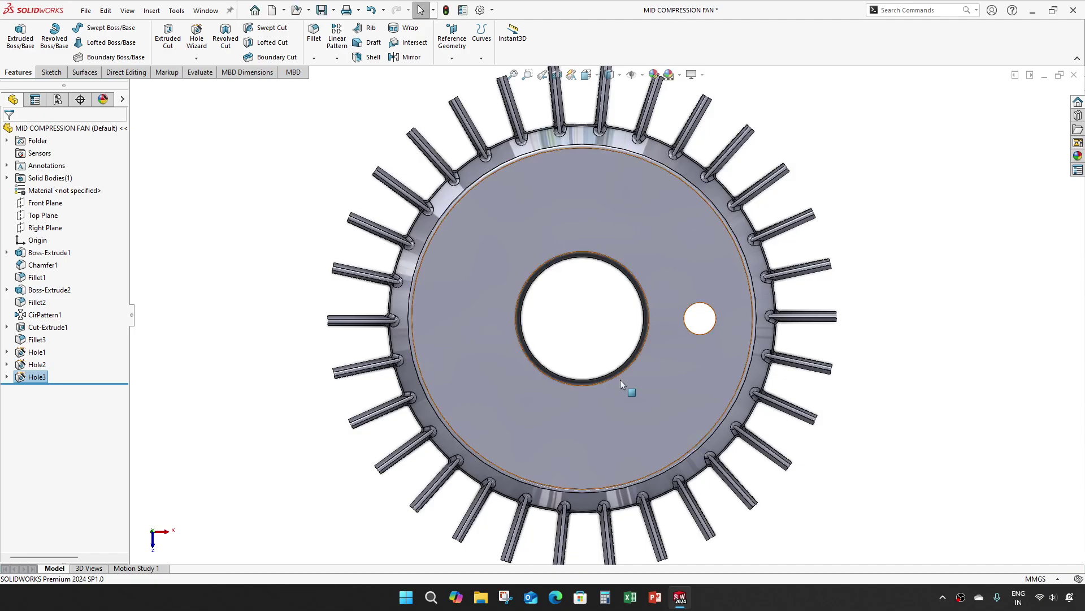
middle_click_drag(620, 378, 562, 306)
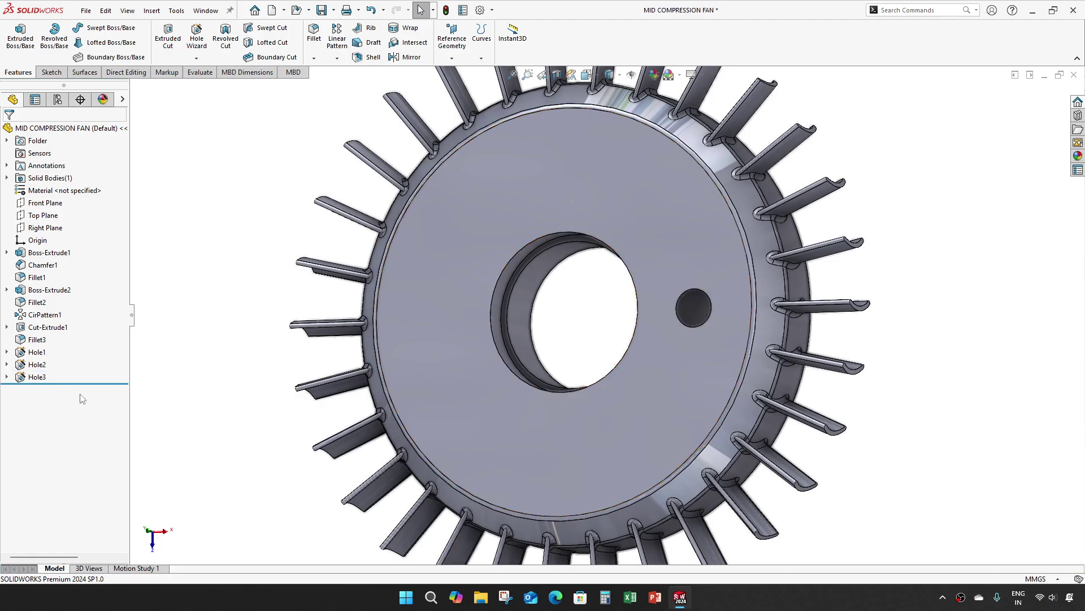
- Circular-pattern Hole3 into 5 instances about the rim face, creating CirPattern2
left_click(36, 376)
left_click(337, 59)
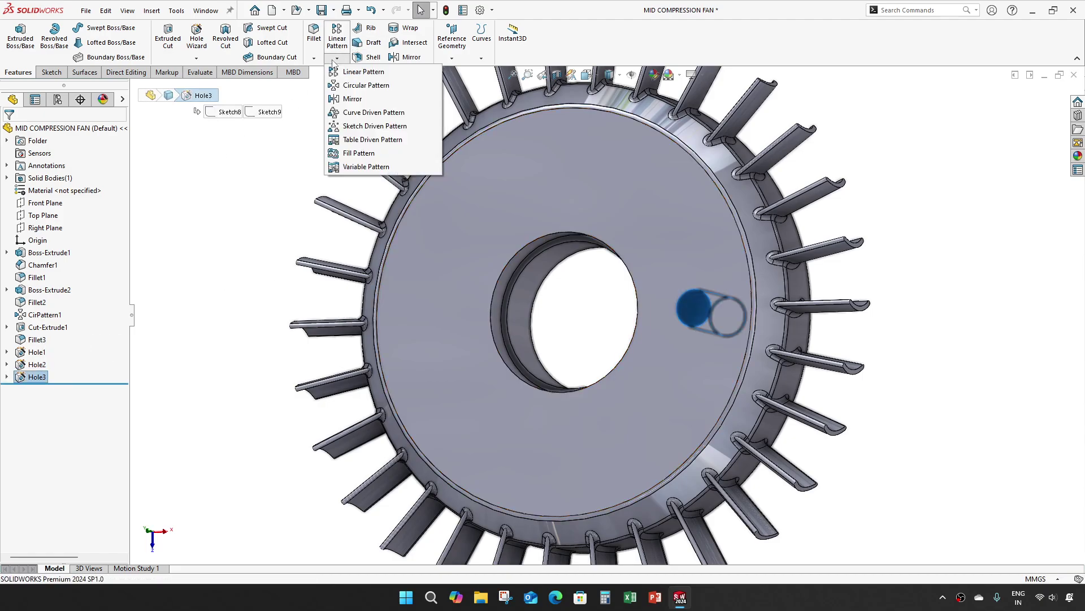
left_click(355, 85)
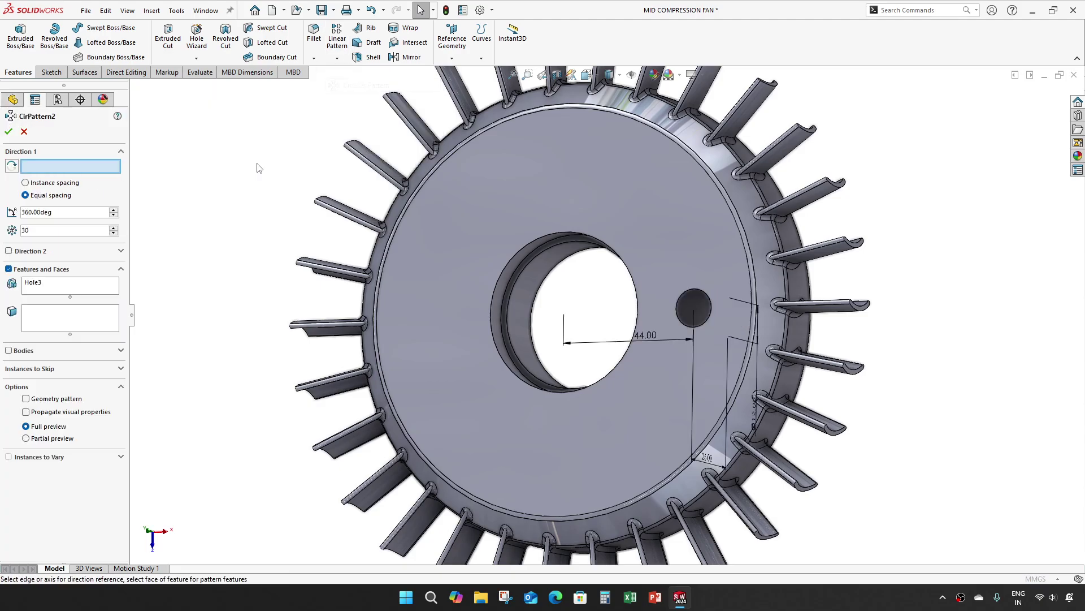
middle_click_drag(238, 187, 301, 120)
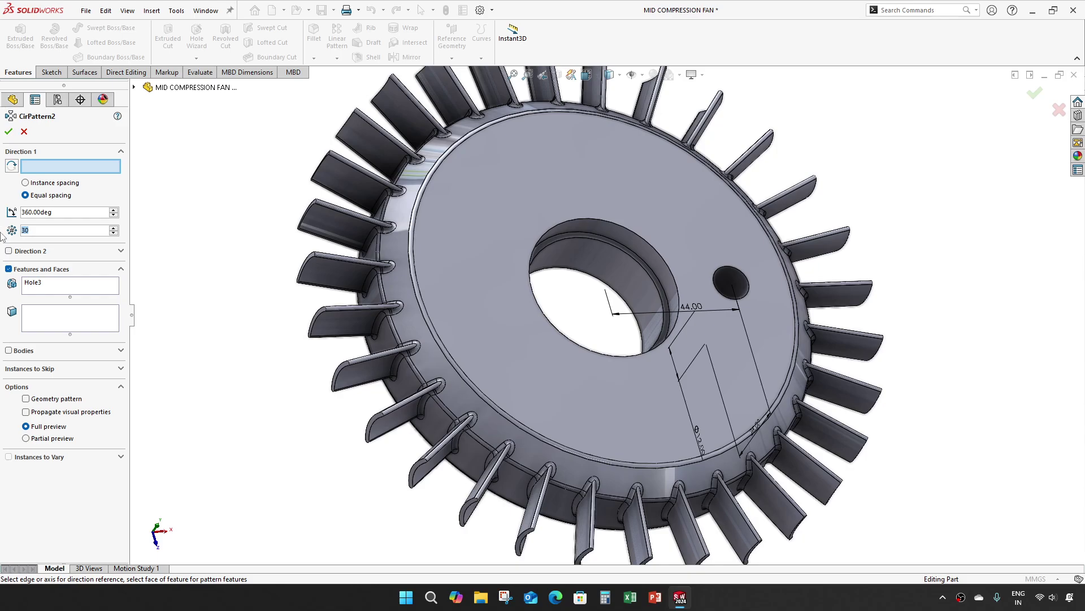
key("BackSpace")
type("5")
left_click(372, 296)
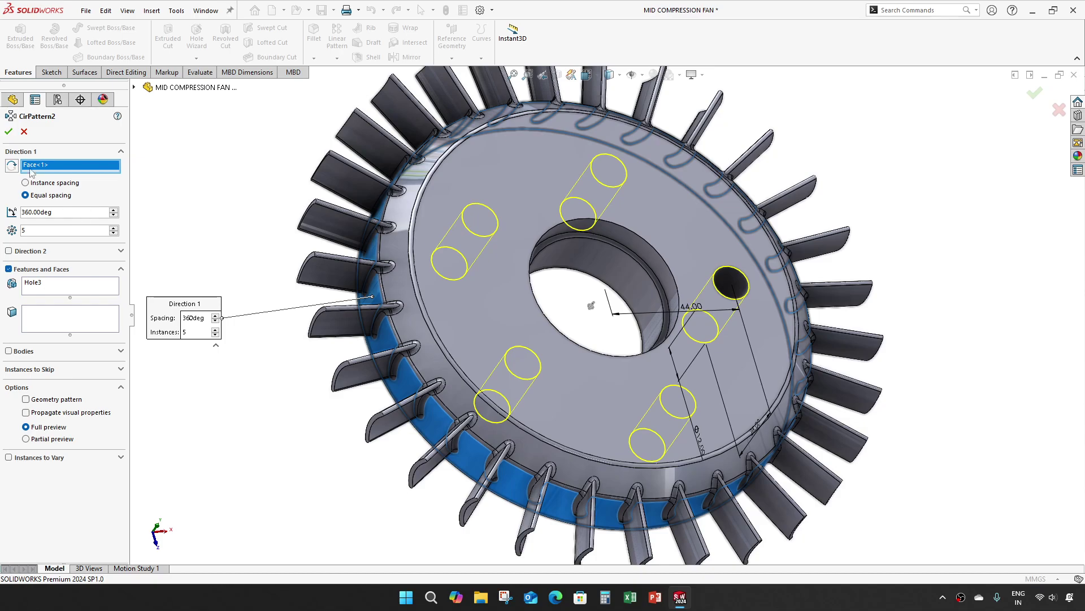
left_click(8, 131)
scroll(534, 329, "up", 2)
middle_click_drag(534, 329, 617, 290)
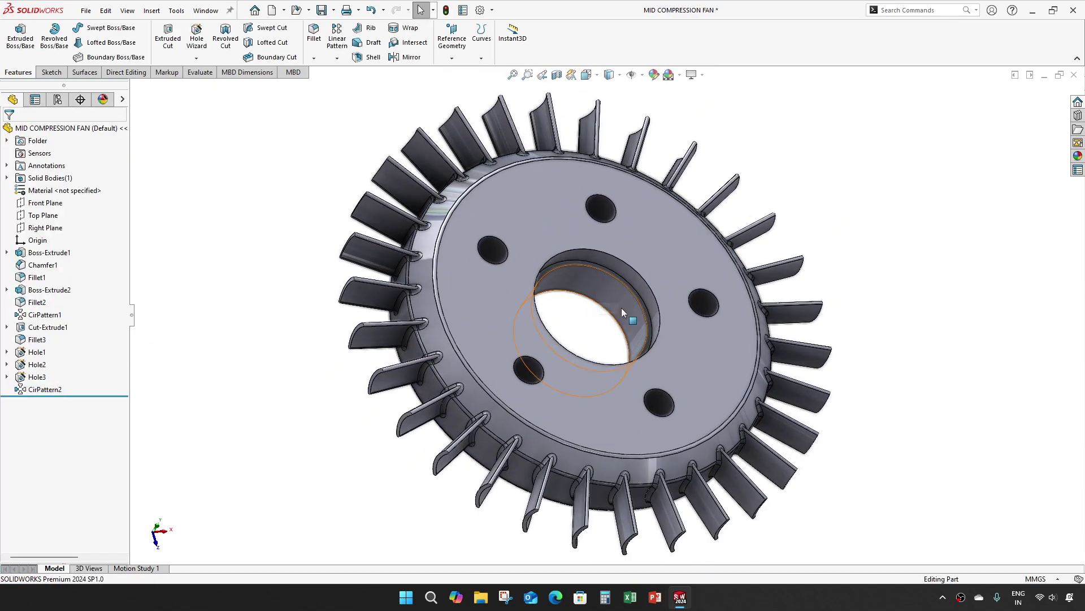
middle_click_drag(624, 309, 278, 323)
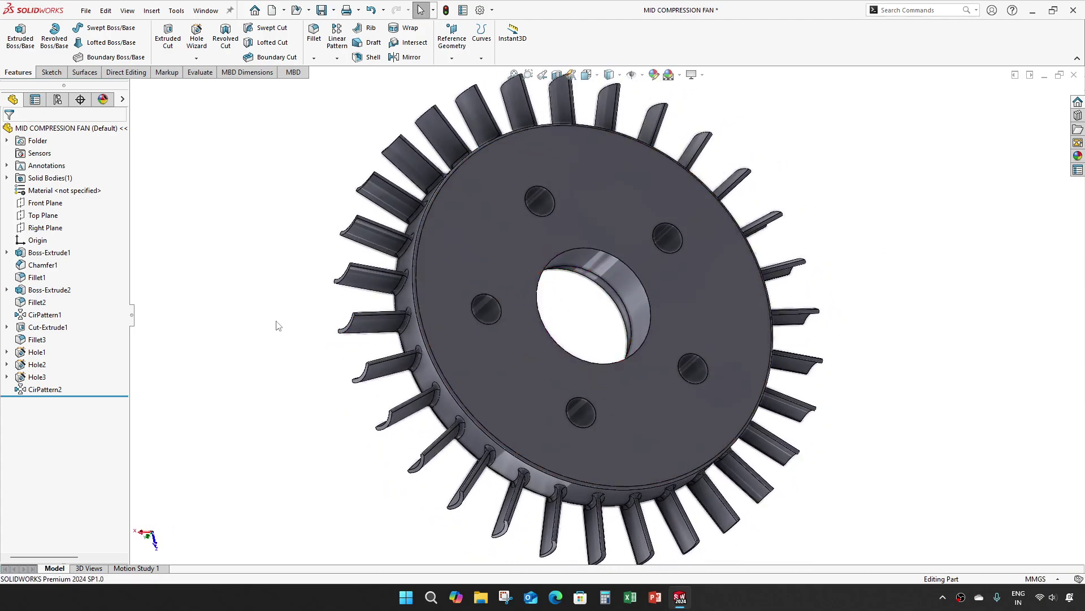
- Save the part and sketch an origin-centred circle on the disc's back face
key("ctrl+s")
left_click(168, 38)
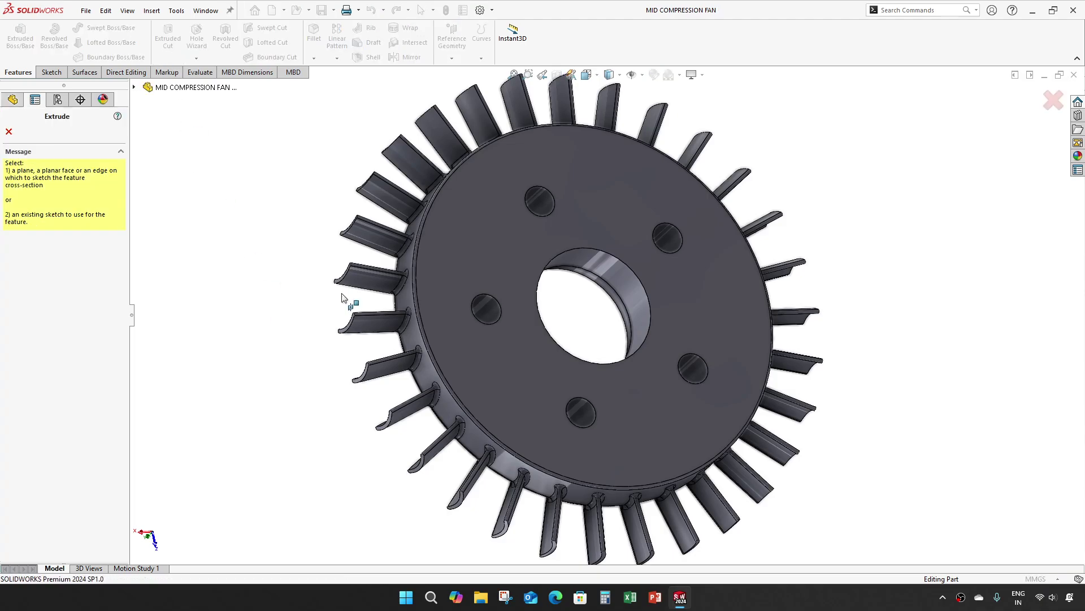
left_click(453, 259)
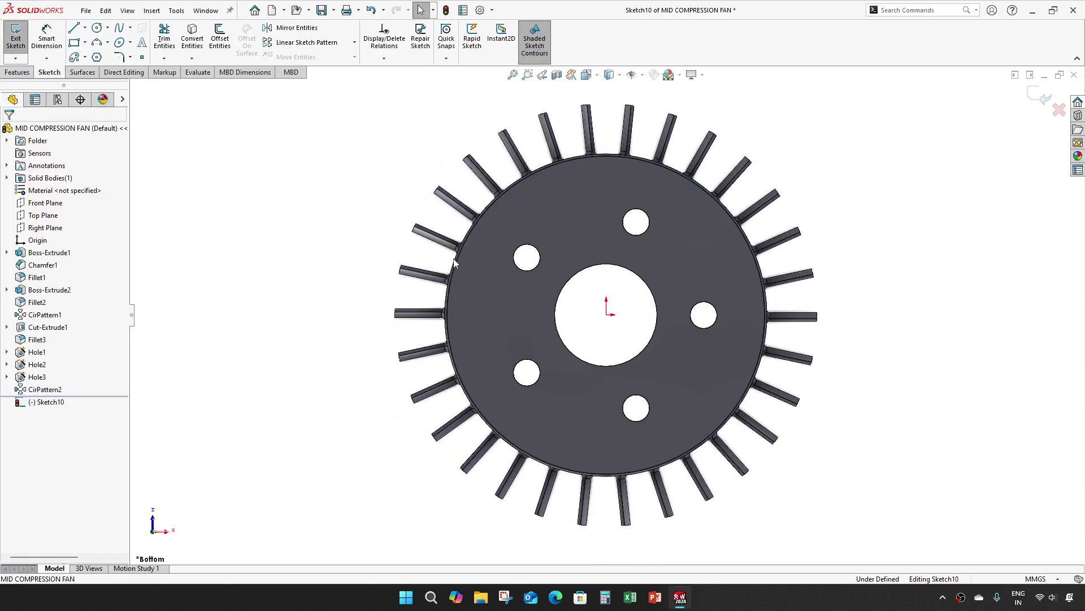
key("c")
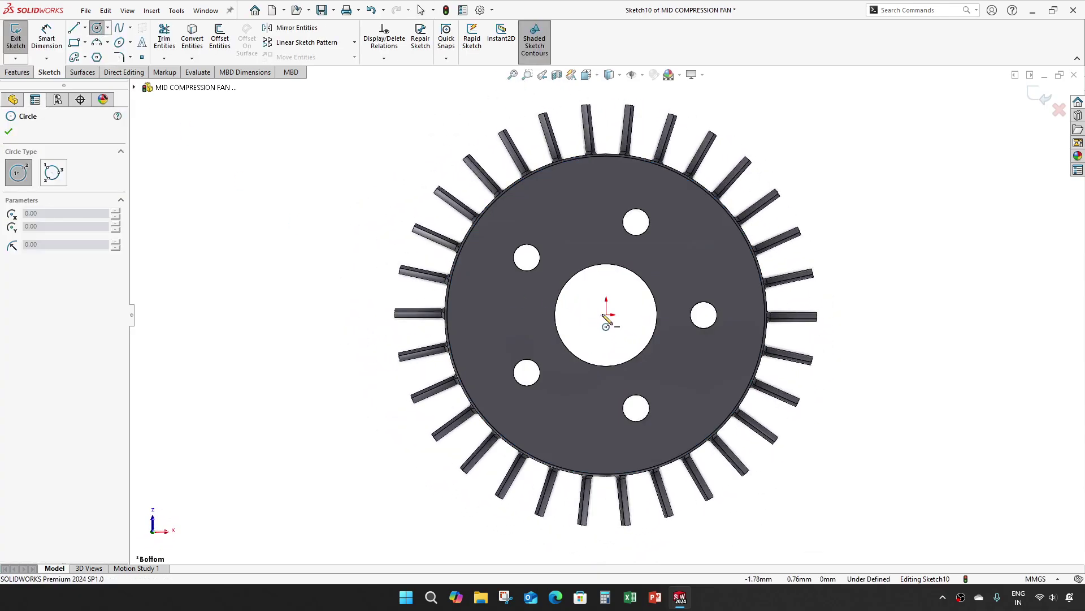
left_click(606, 313)
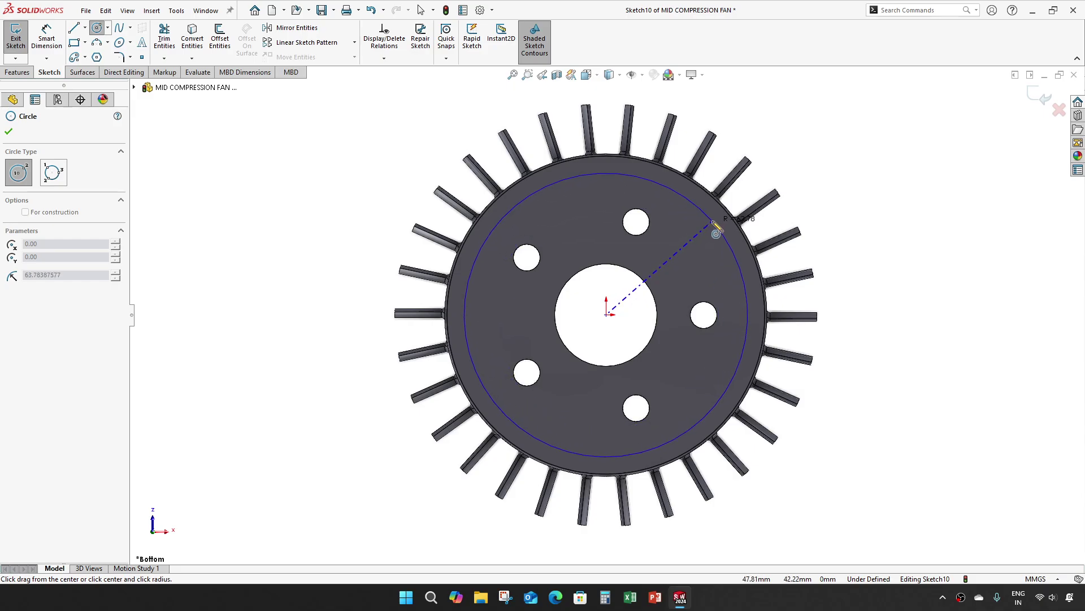
left_click(716, 227)
key("Escape")
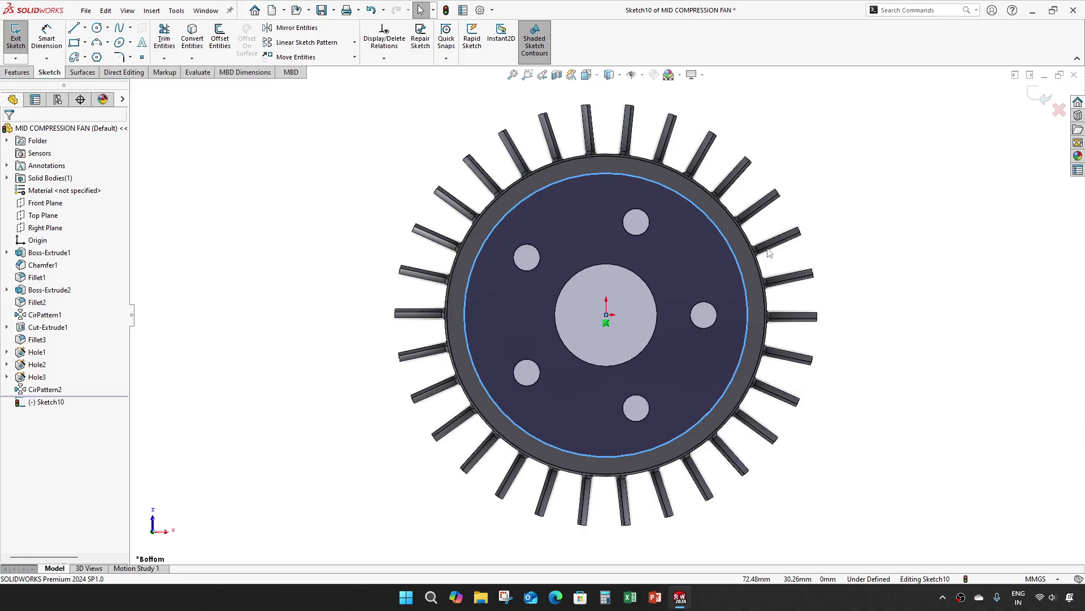
- Dimension the circle to a 137 mm diameter
key("d")
left_click(747, 300)
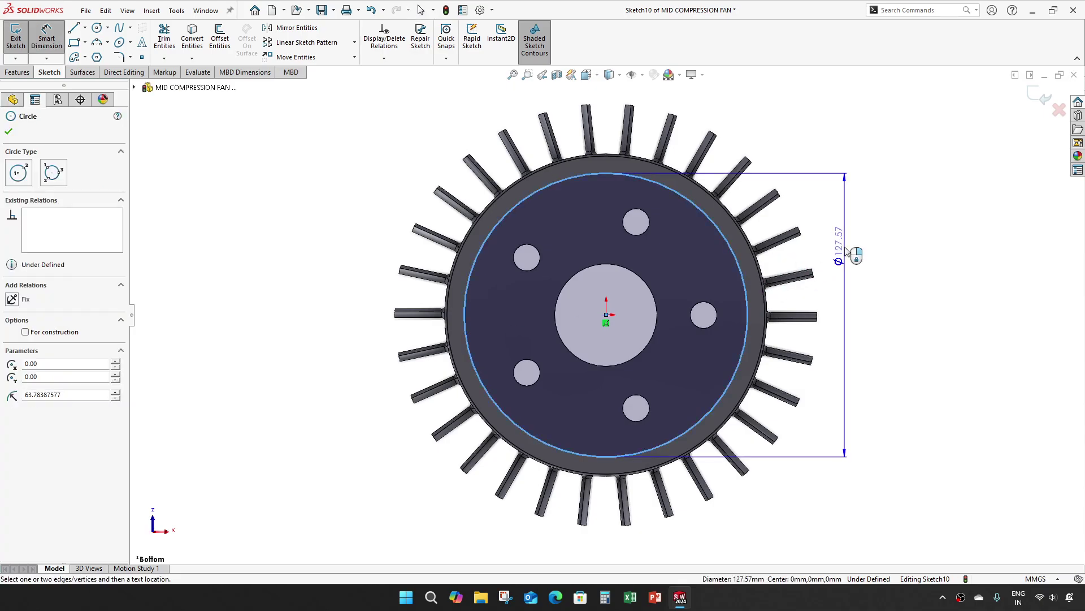
left_click(846, 251)
type("137")
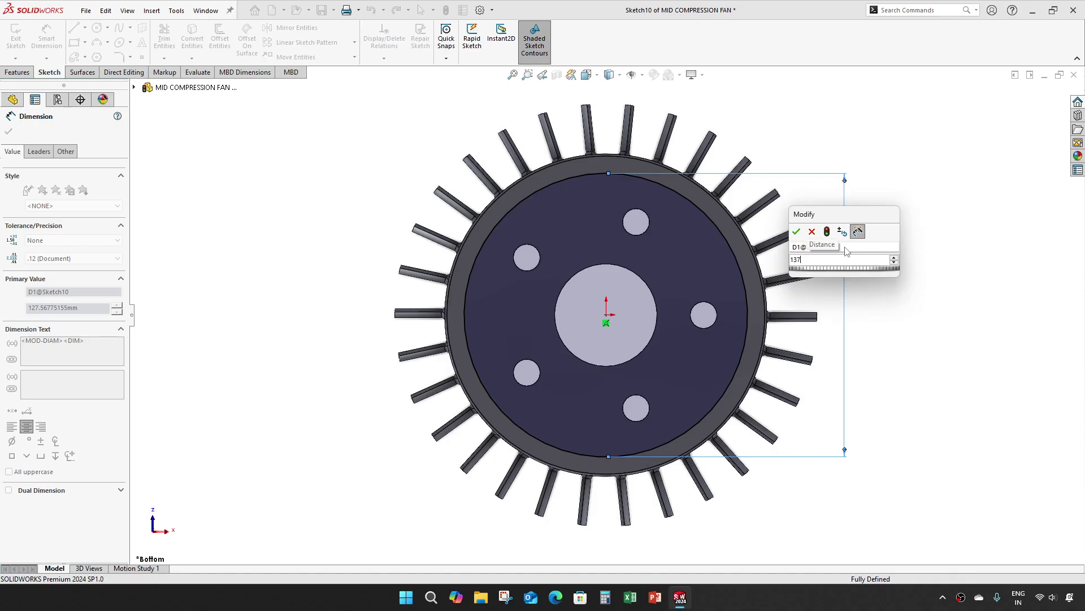
key("Return")
key("Escape")
- Extrude-cut the circle Blind to a depth of 19.5 mm
key("x")
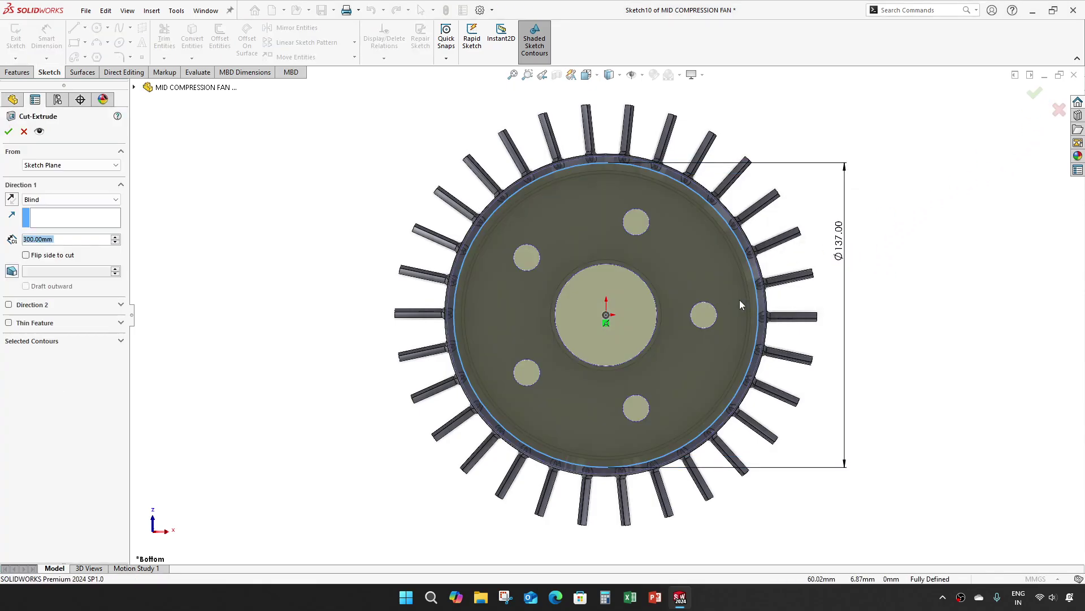
scroll(749, 296, "down", 2)
scroll(749, 297, "down", 2)
middle_click_drag(749, 297, 783, 297)
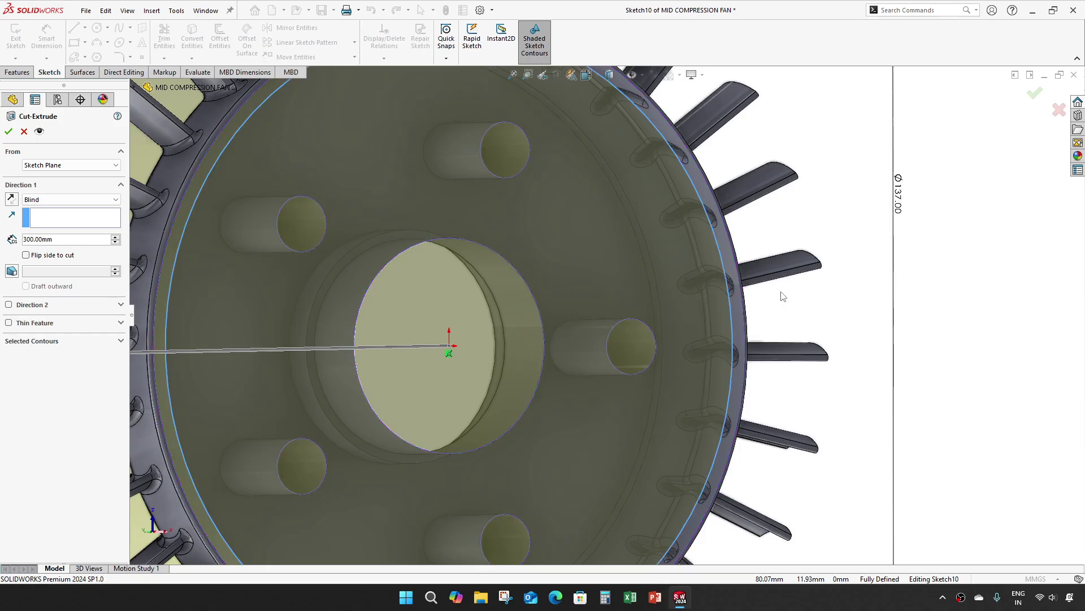
scroll(788, 298, "up", 1)
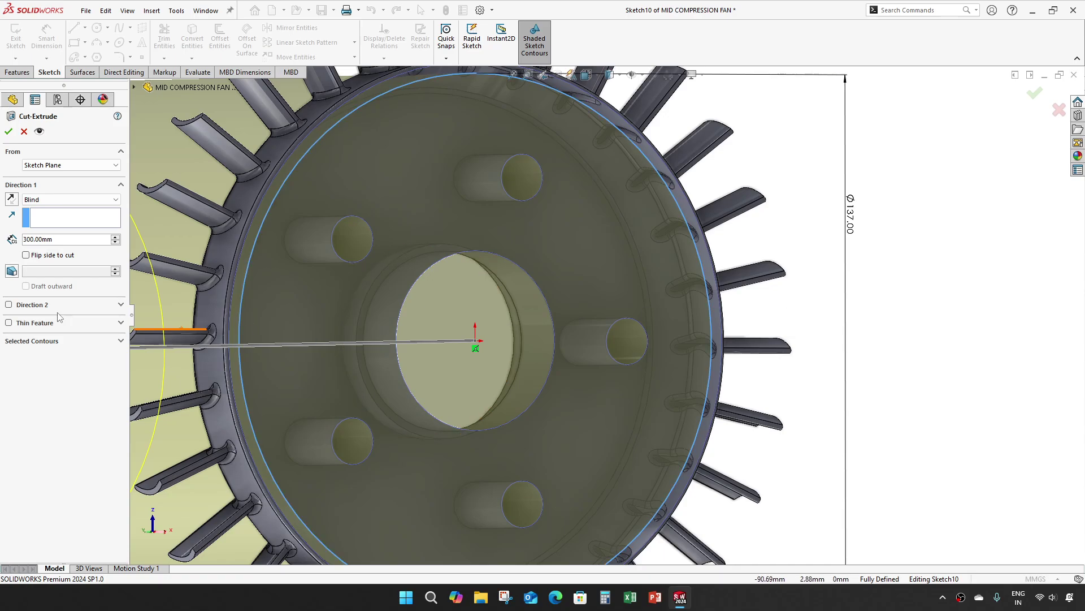
double_click(67, 242)
type("19.5")
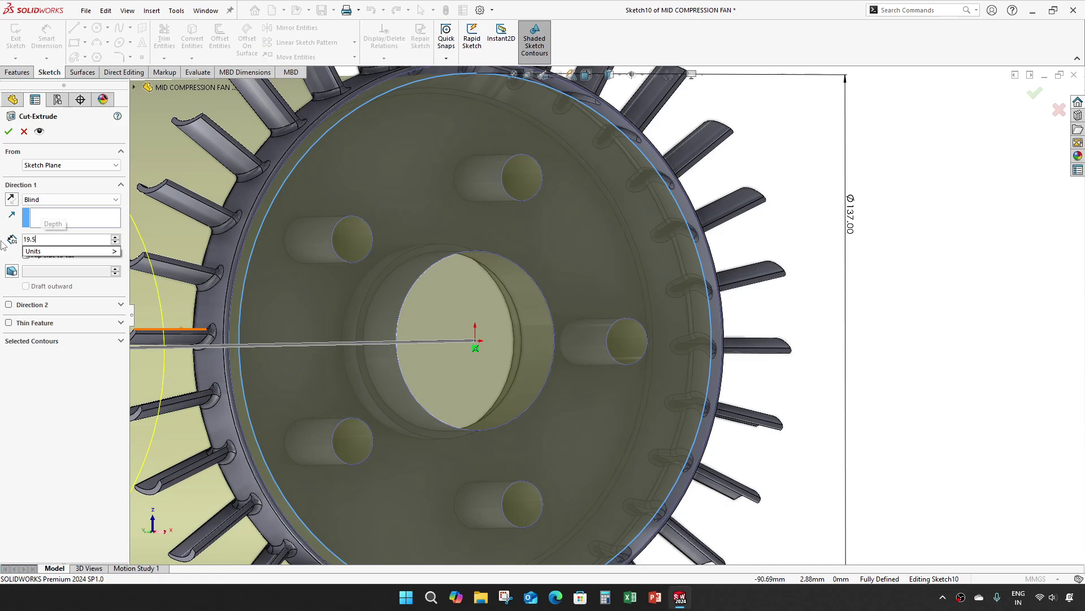
key("Return")
- Accept the 19.5 mm pocket cut and orbit to look into the recess
left_click(9, 132)
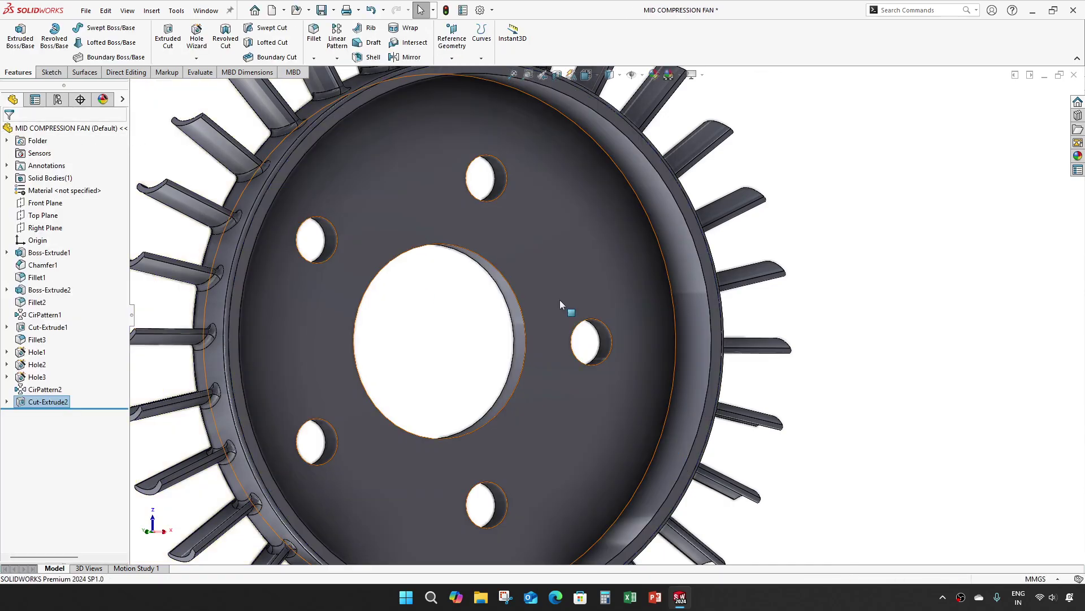
scroll(581, 395, "up", 5)
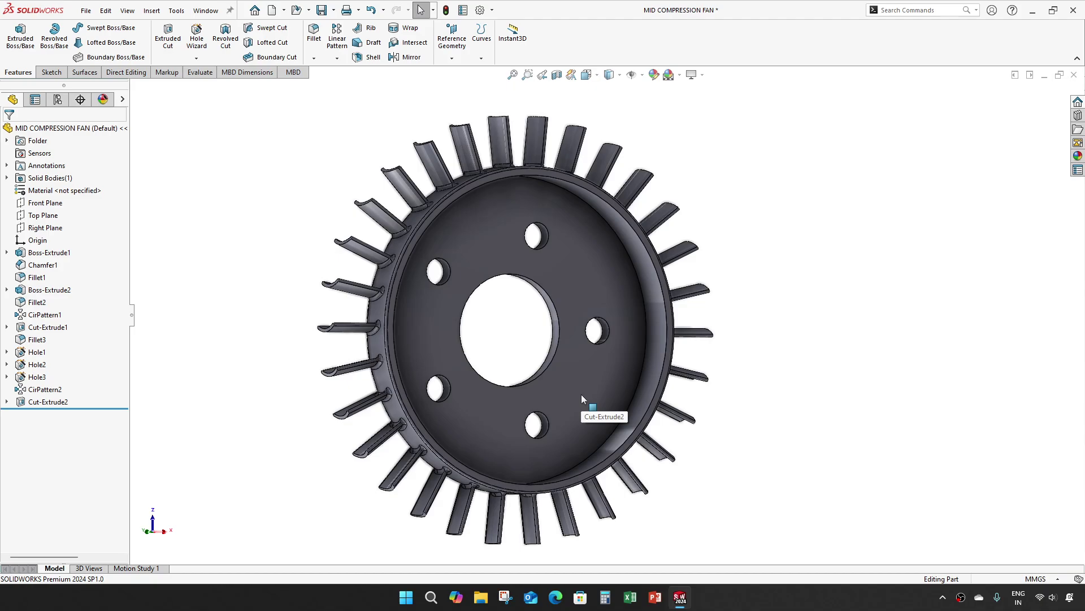
scroll(581, 394, "up", 3)
middle_click_drag(581, 395, 525, 269)
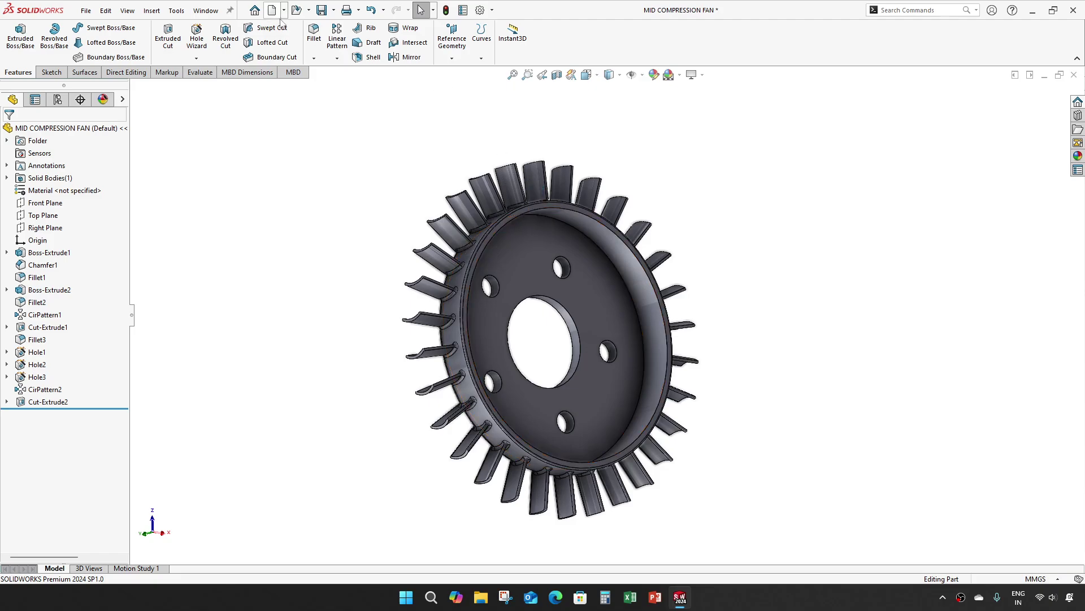
- Create Chamfer2 on the pocket's rim edge at 7 mm × 45°
left_click(313, 58)
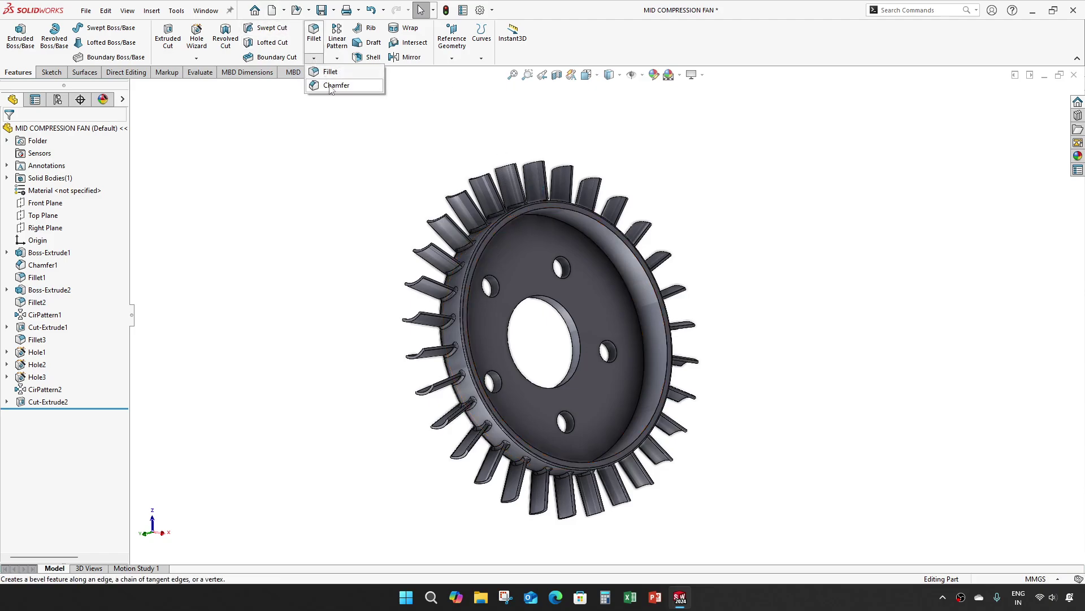
left_click(334, 85)
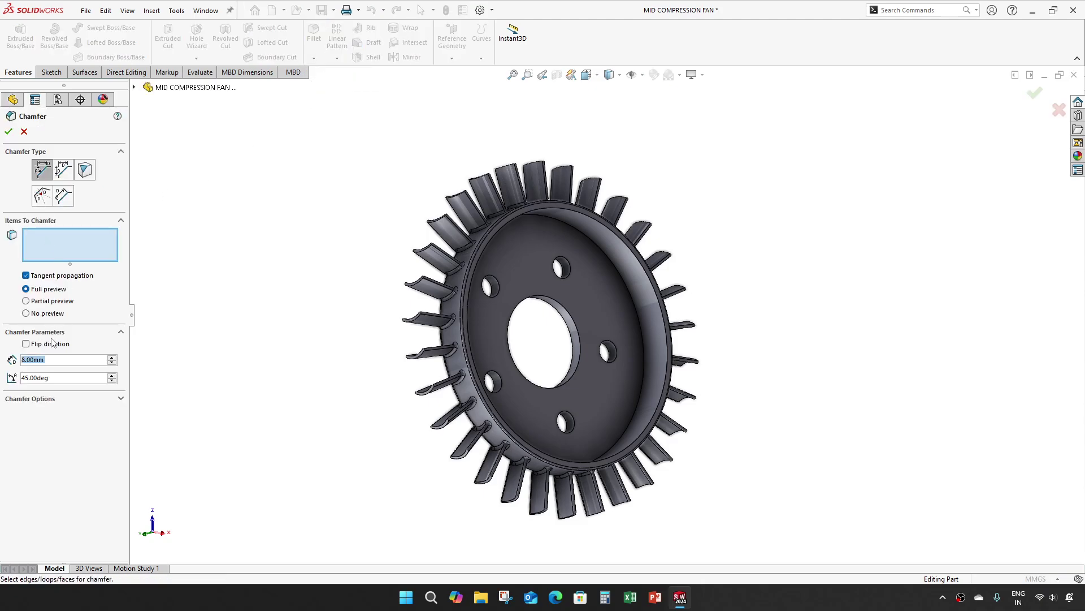
scroll(57, 359, "down", 1)
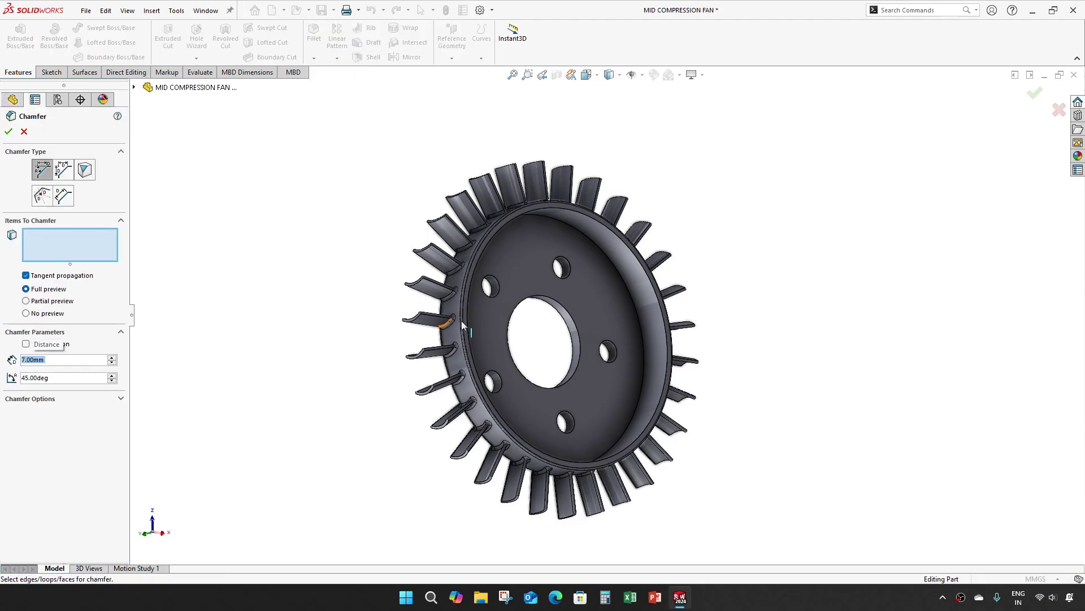
left_click(613, 268)
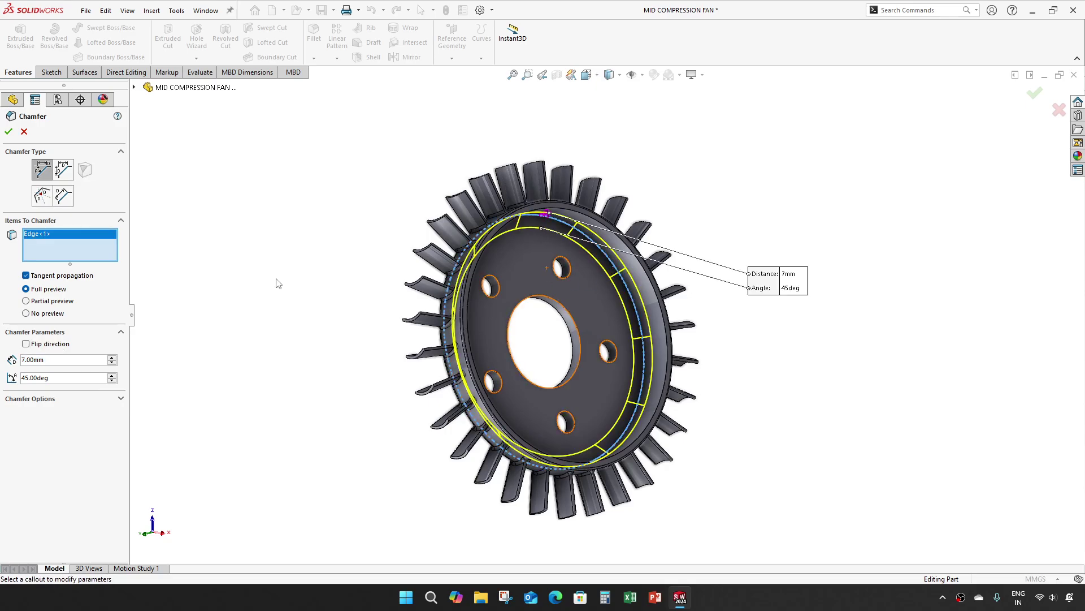
left_click(9, 131)
scroll(633, 274, "down", 4)
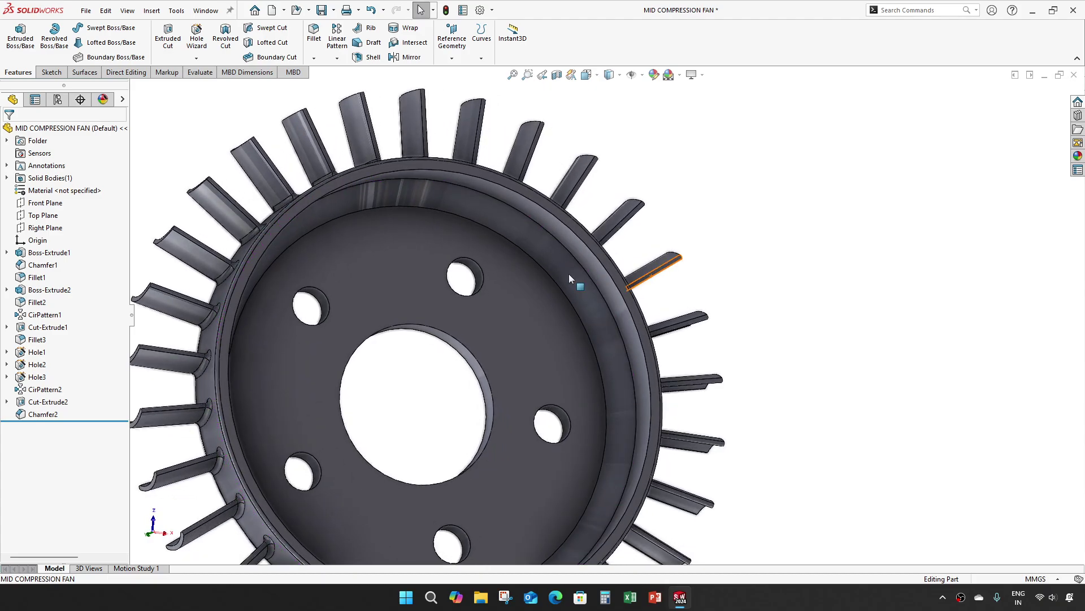
- Orbit around the finished fan disc to review it, then minimise the SOLIDWORKS window
scroll(521, 306, "up", 5)
middle_click_drag(418, 292, 790, 301)
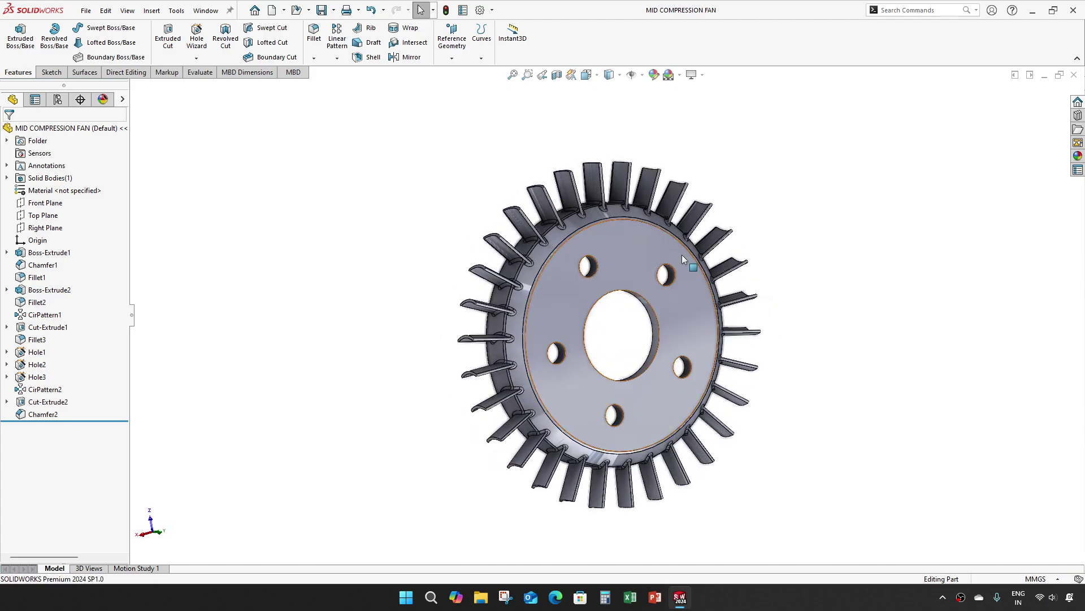
scroll(676, 246, "down", 3)
middle_click_drag(676, 246, 658, 264)
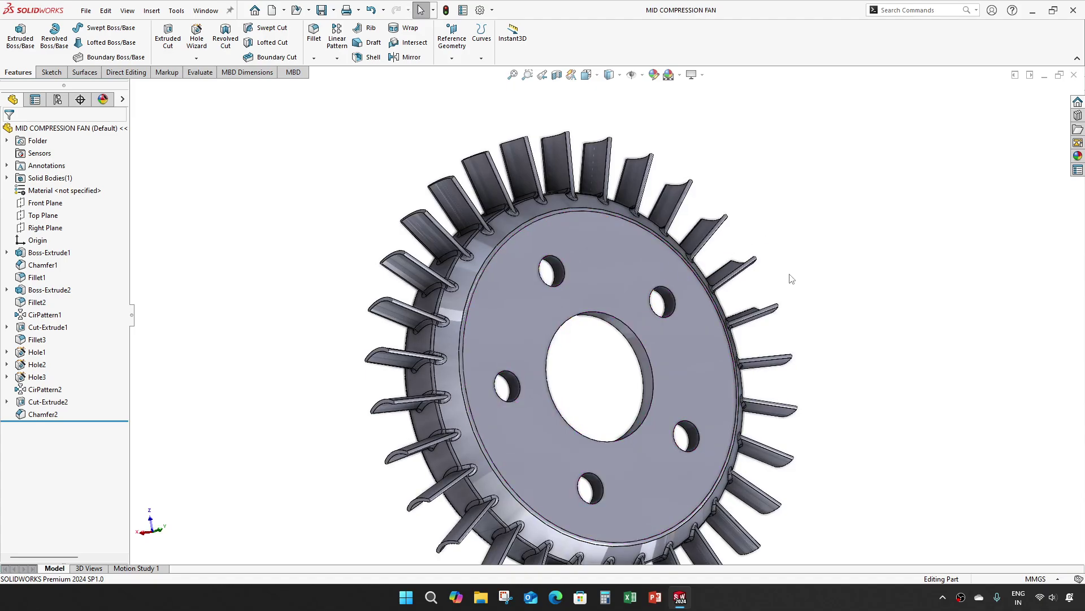
middle_click_drag(806, 273, 708, 279)
scroll(673, 271, "down", 2)
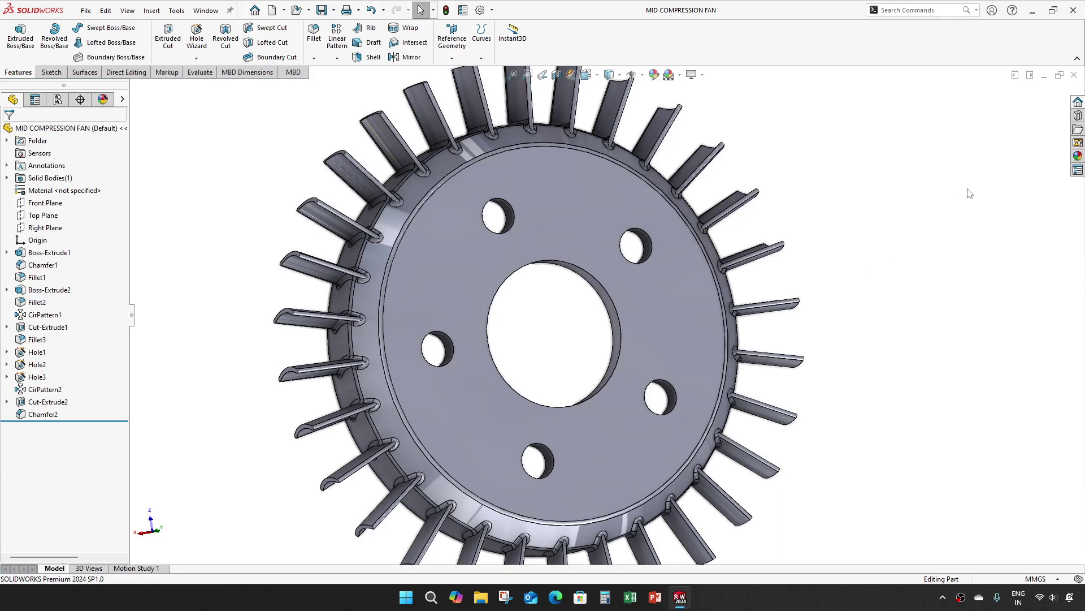
left_click(1033, 11)
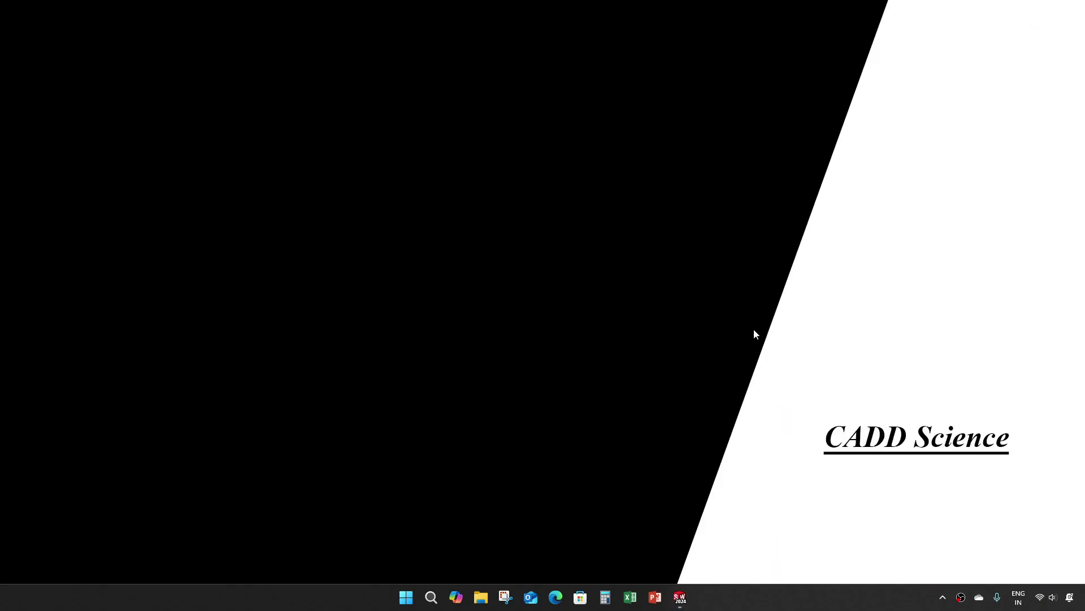